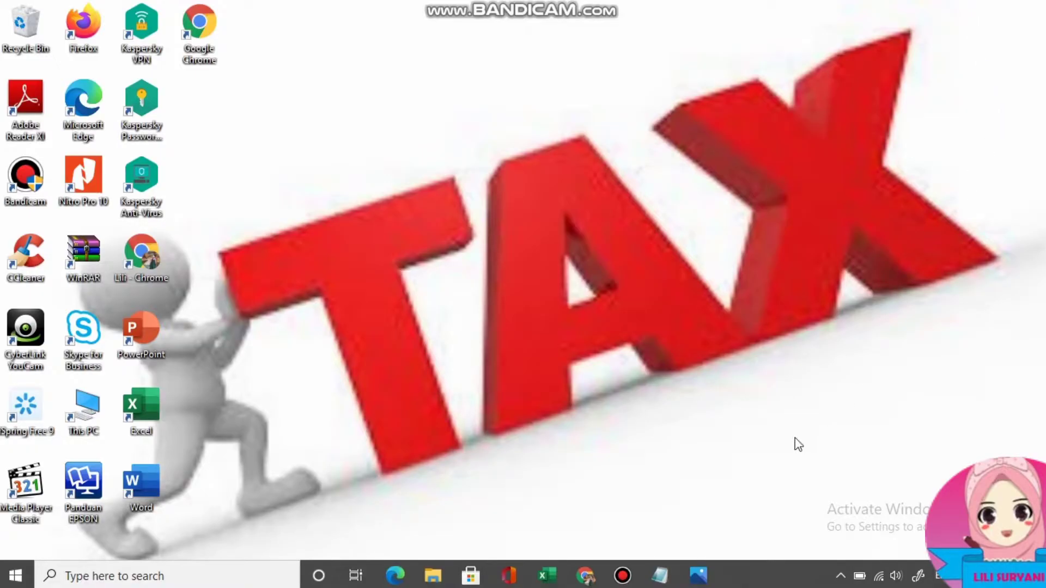
Bring the 'APLIKASI 1721-A2 dan SPT 1770 S 1770 SS_FINAL' workbook to the front from the taskbar.
mouse_move(546, 576)
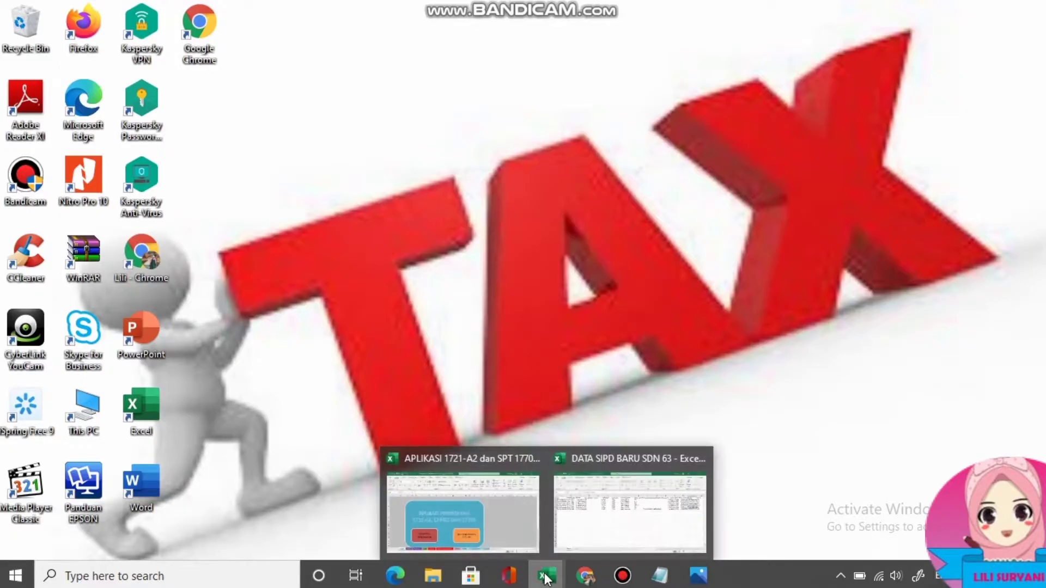
left_click(488, 509)
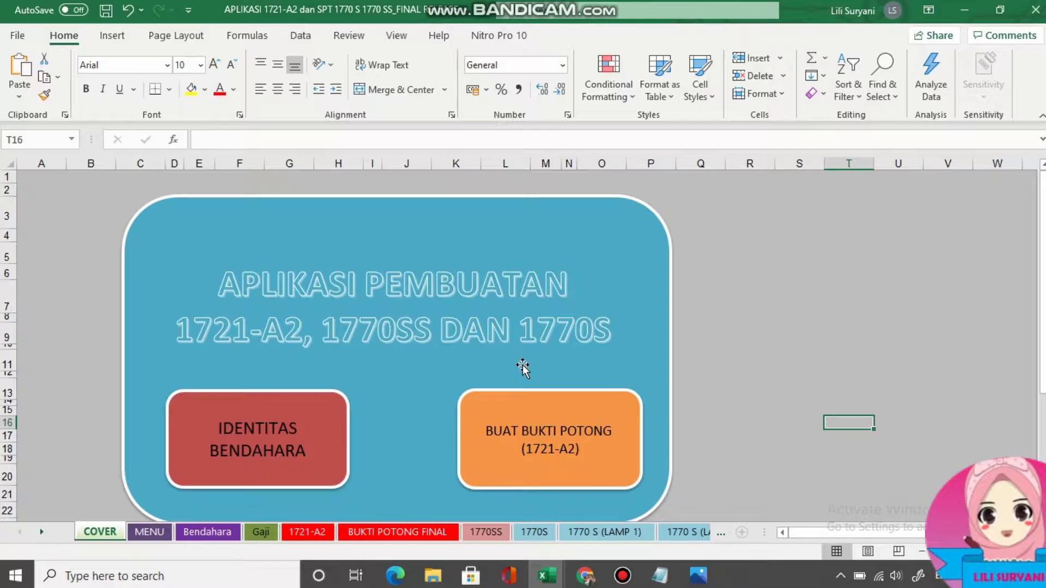
scroll(522, 368, "down", 3)
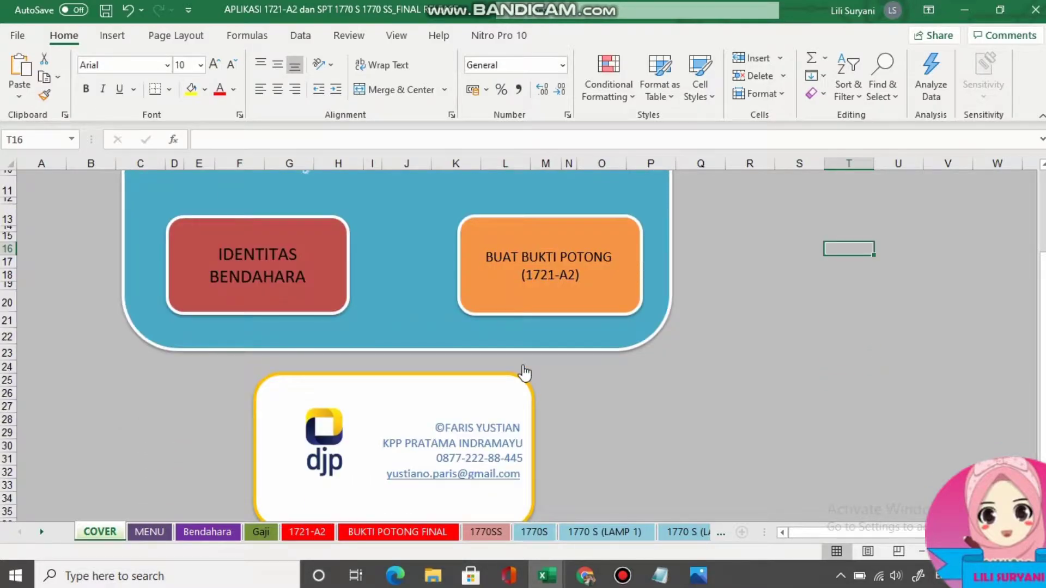
scroll(526, 375, "down", 1)
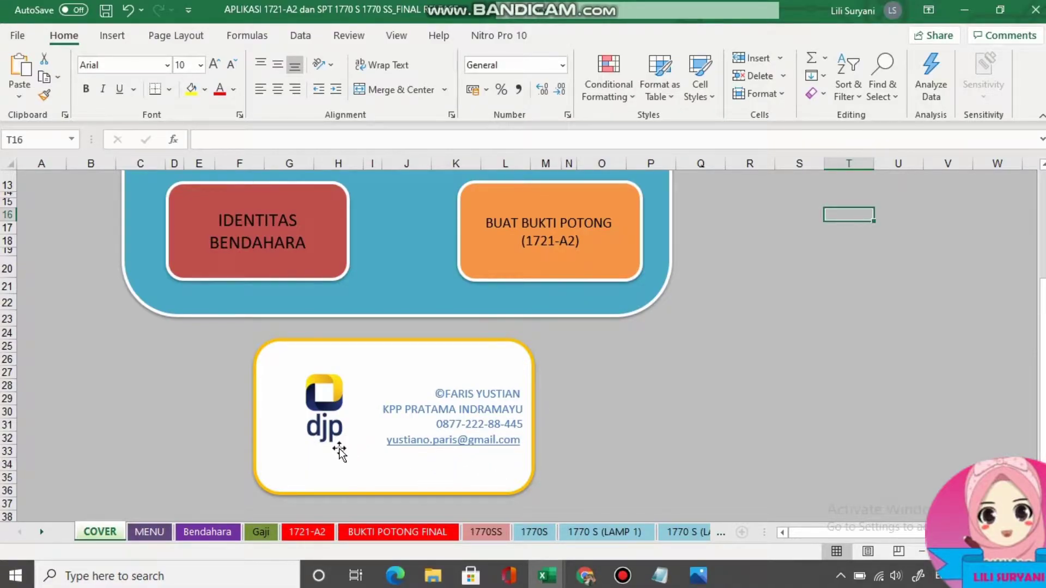
scroll(340, 451, "up", 4)
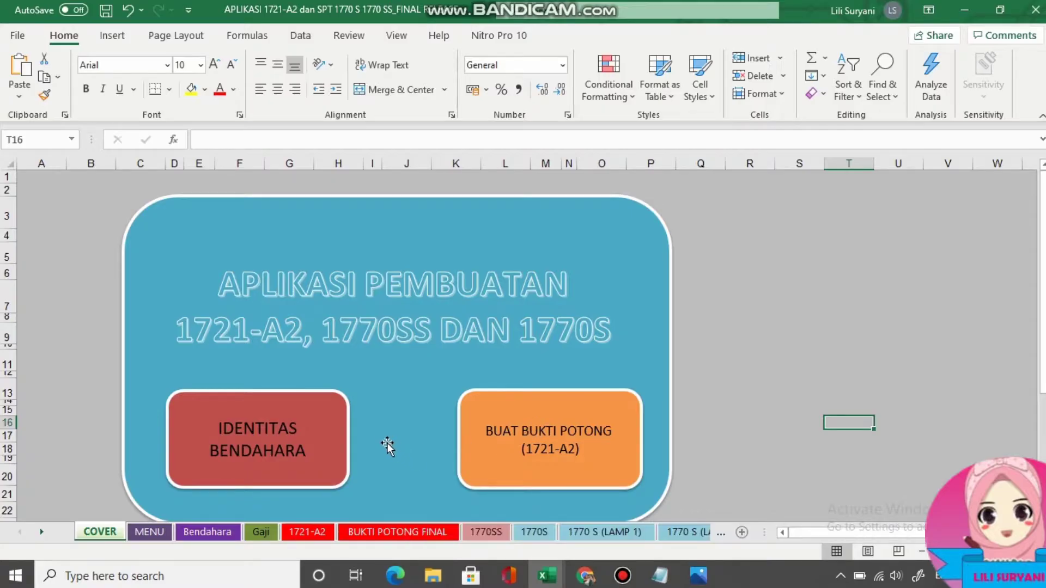
scroll(385, 439, "down", 1)
scroll(386, 439, "up", 1)
left_click(145, 533)
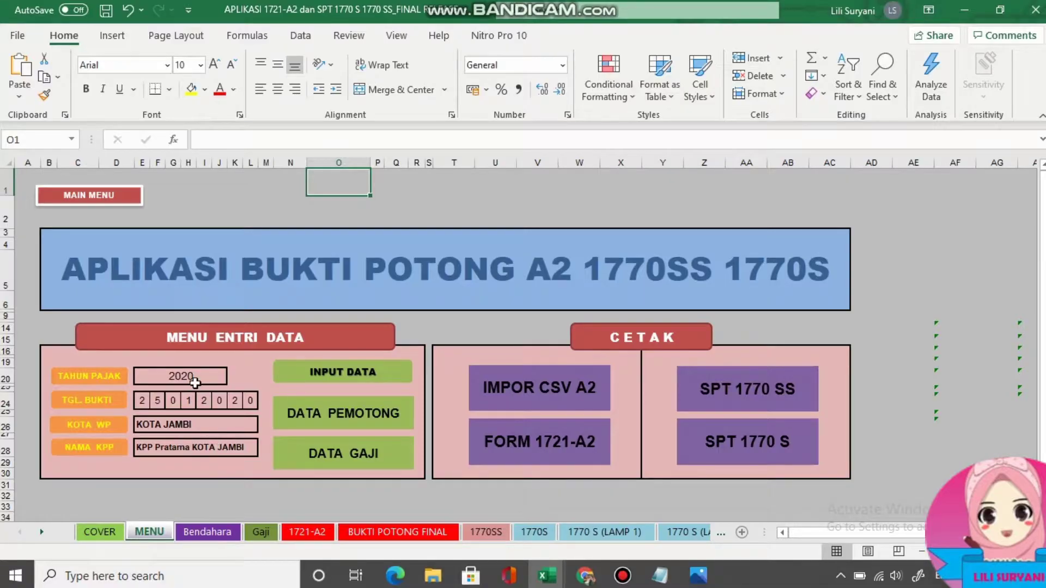
left_click(223, 376)
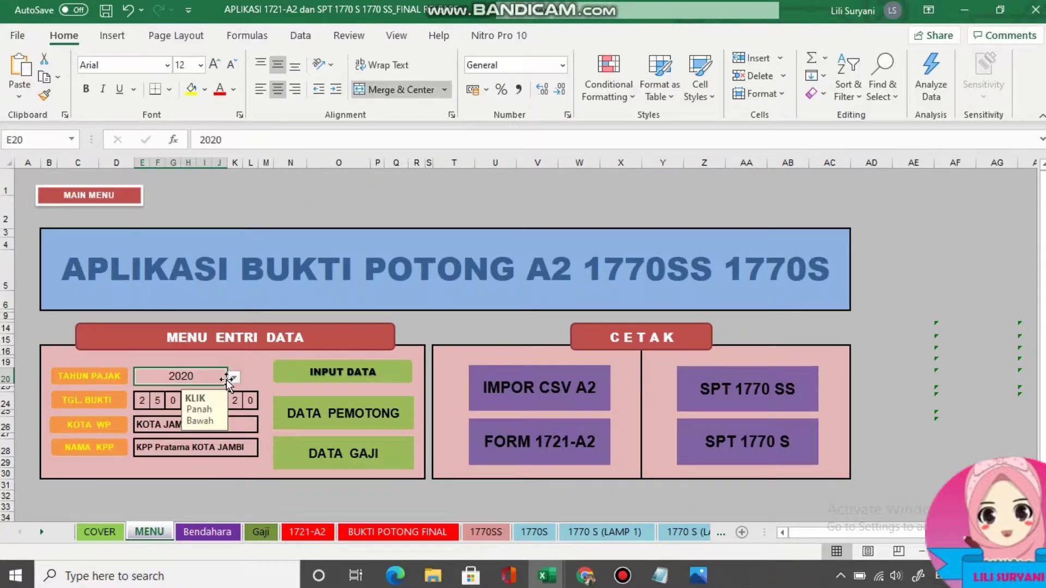
left_click(234, 377)
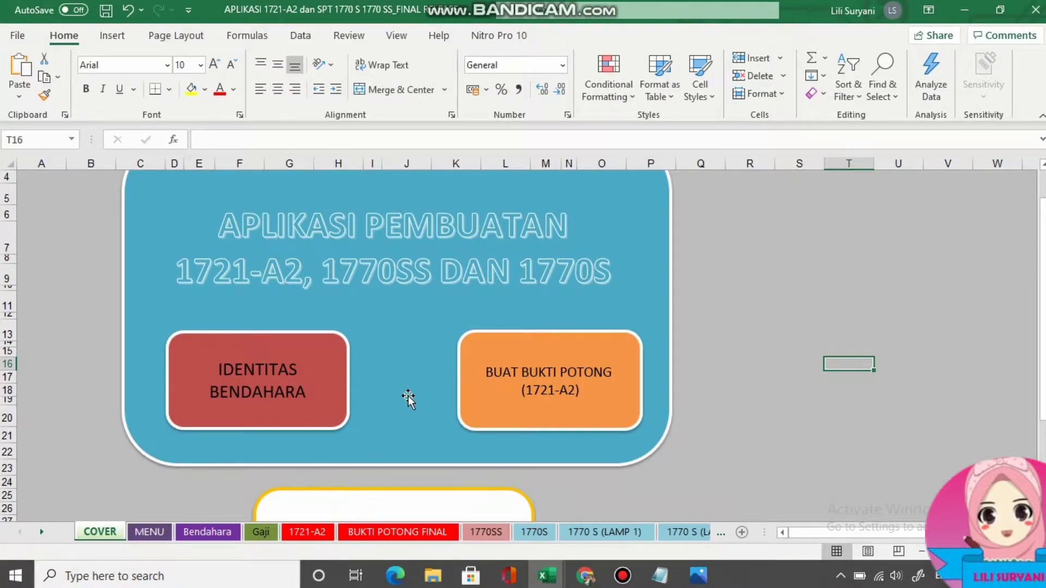
left_click(206, 532)
Scroll through the Bendahara employer data, then switch to the Gaji sheet.
scroll(219, 349, "up", 3)
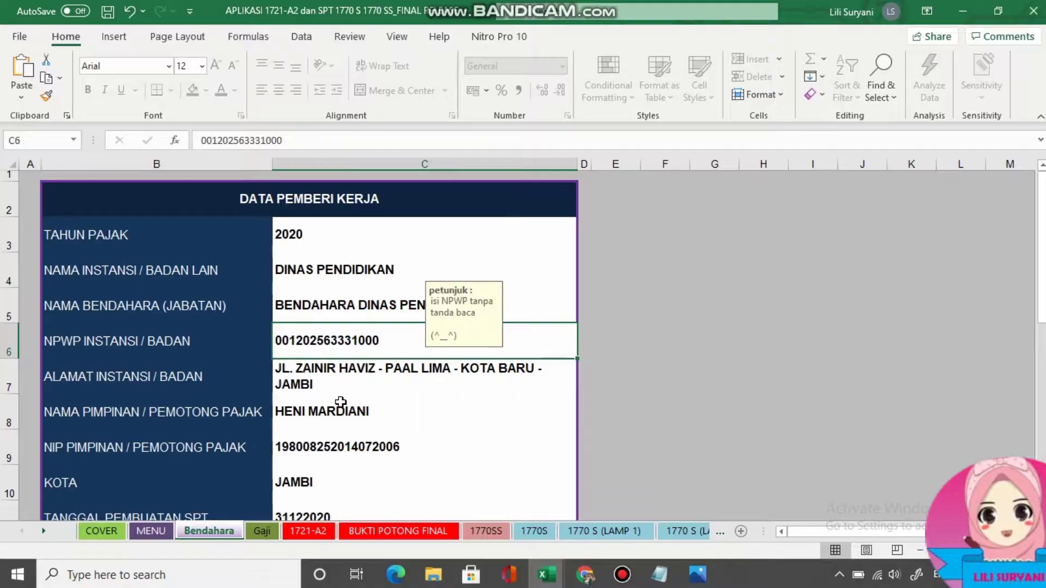
scroll(112, 389, "down", 1)
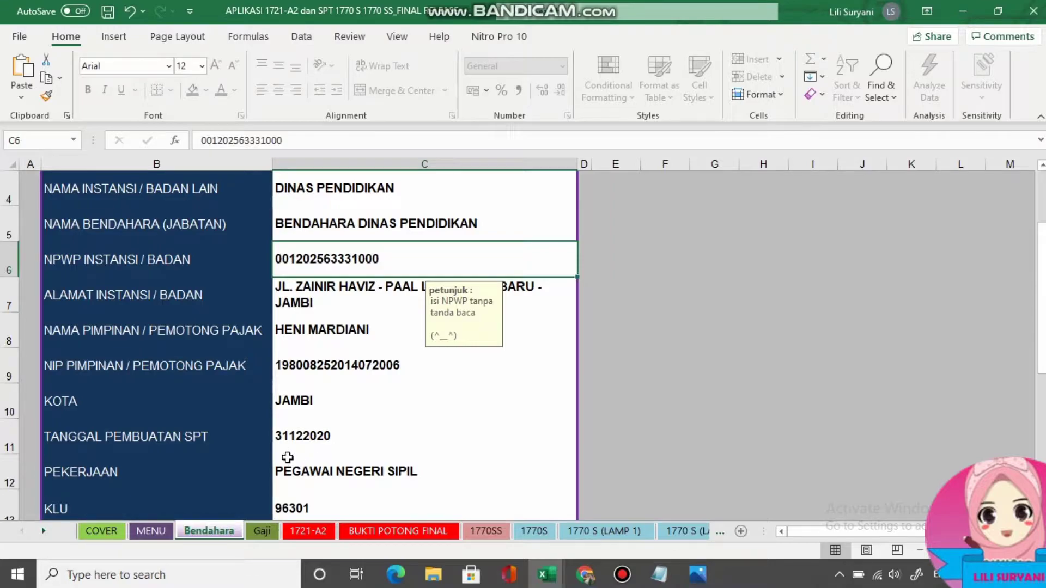
scroll(175, 482, "down", 1)
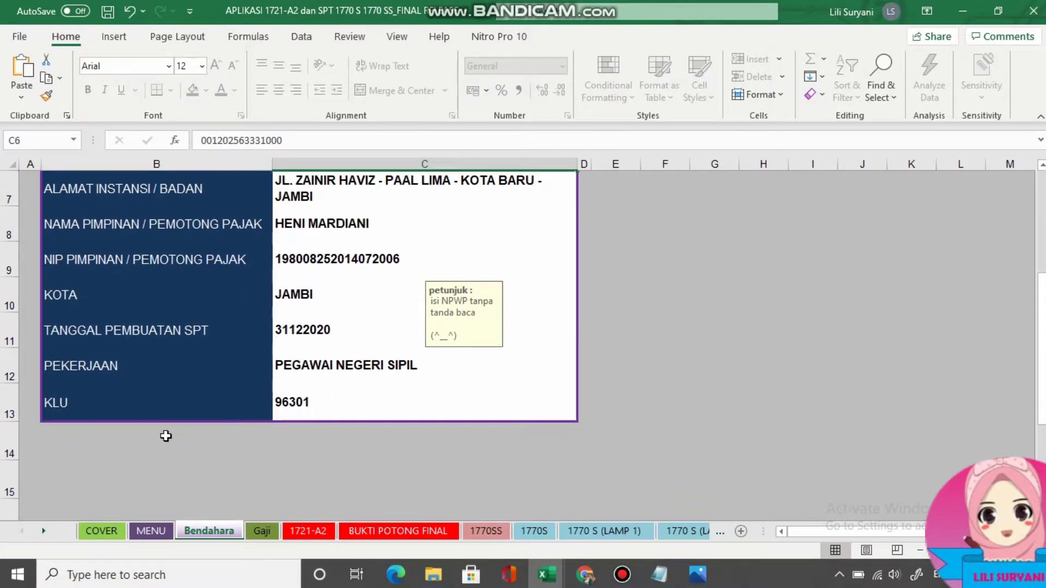
scroll(166, 436, "up", 2)
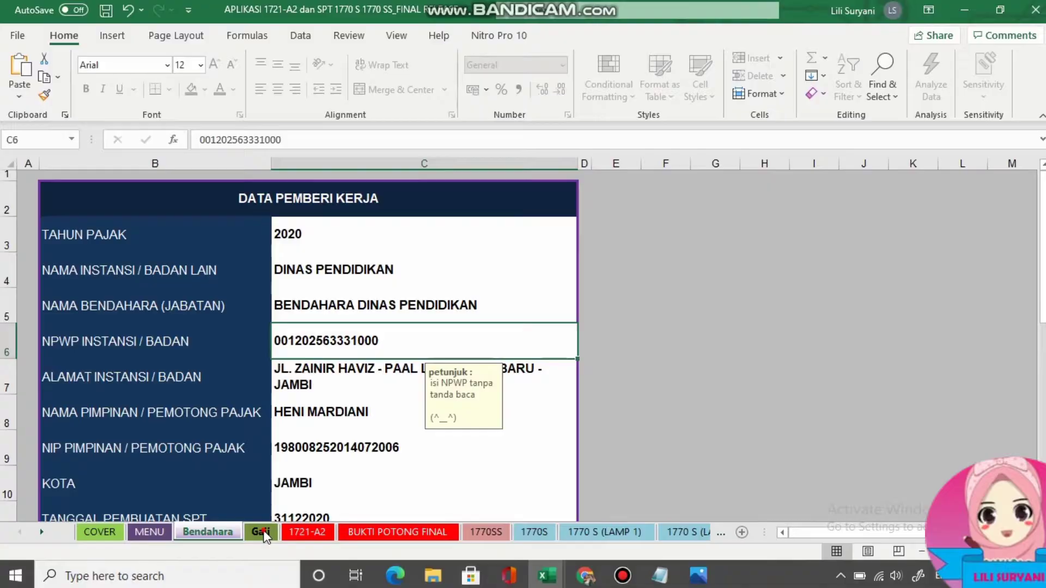
left_click(260, 532)
Step through the Nama Pegawai, NPWP Pegawai and Alamat Pegawai cells of row 042.
left_click(109, 335)
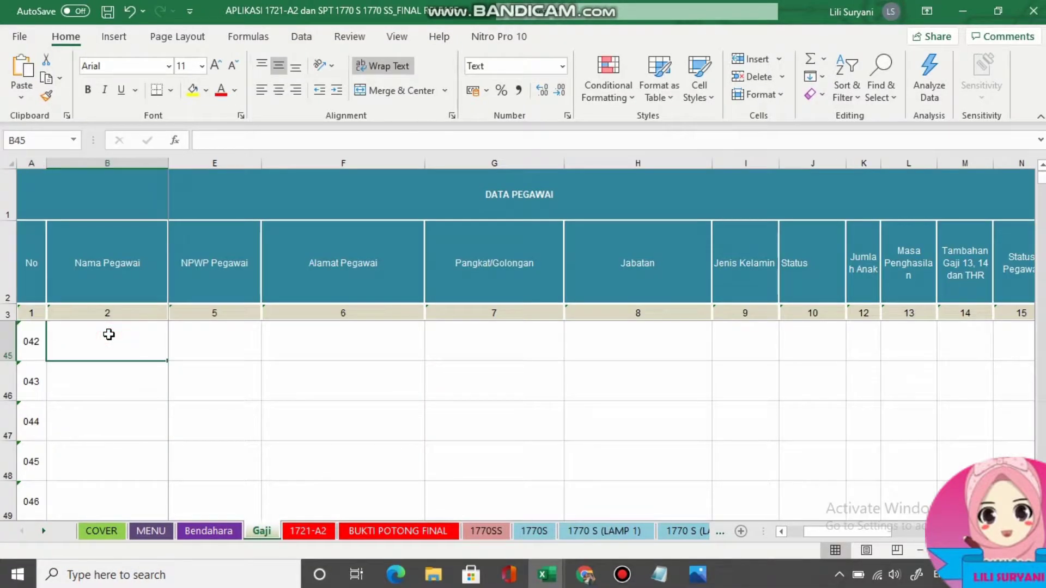
key("Right")
key("Right")
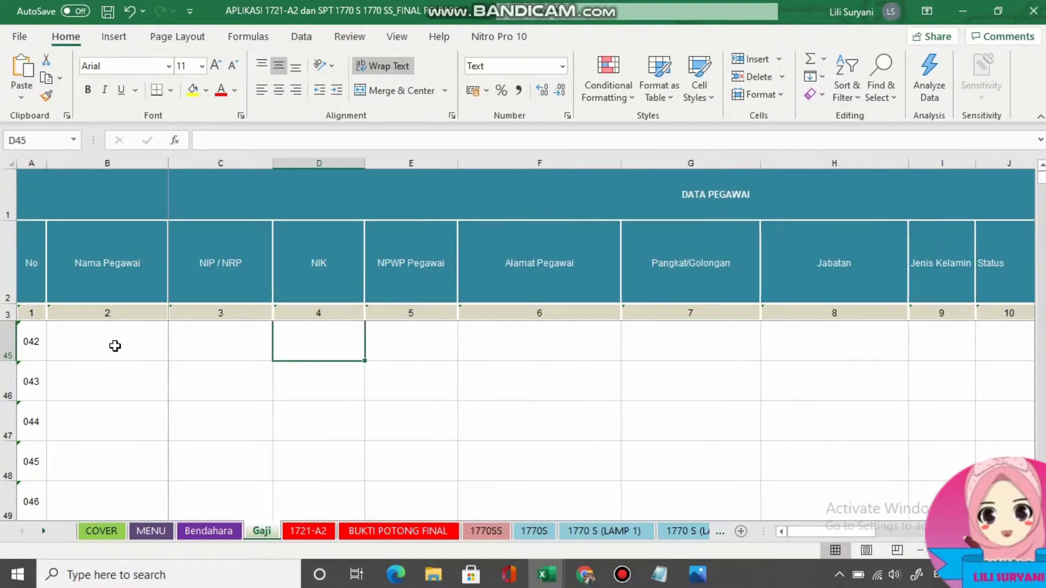
left_click(115, 346)
key("Right")
key("Right")
key("Right")
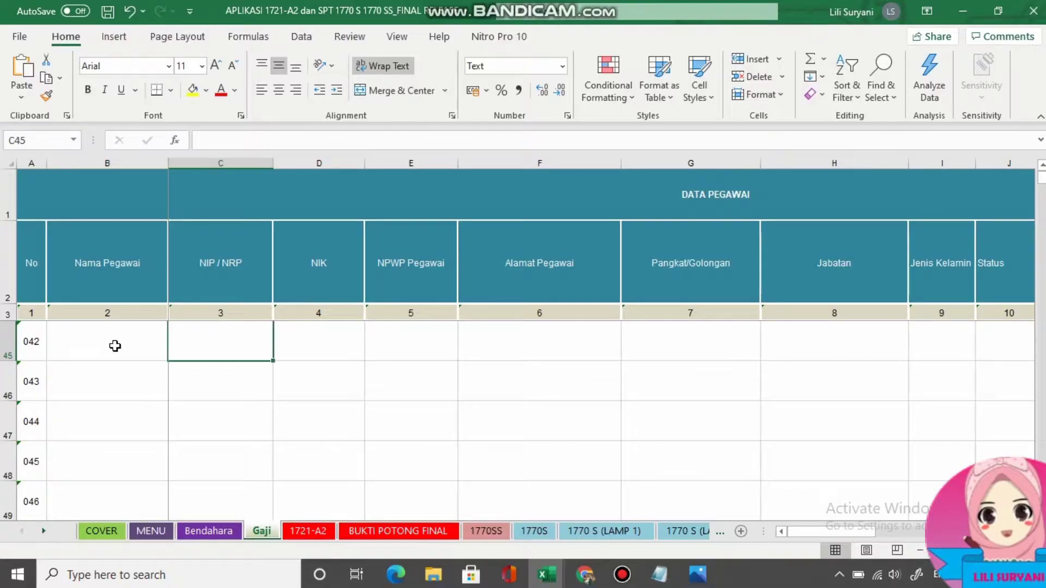
key("Right")
key("Right")
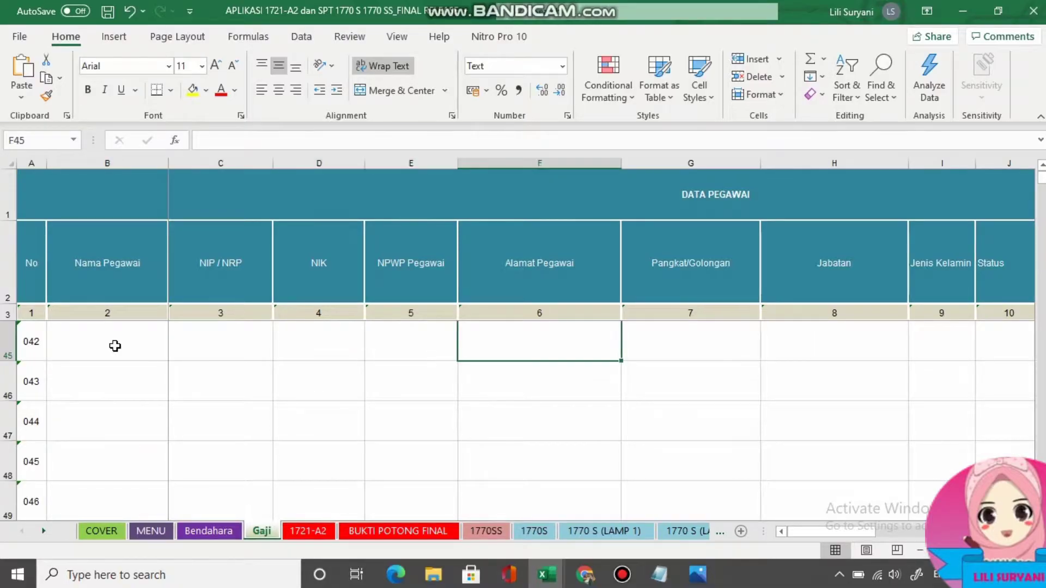
key("Left")
Review the Pangkat/Golongan rank list and the PEREMPUAN / LAKI-LAKI gender choices without choosing.
left_click(673, 340)
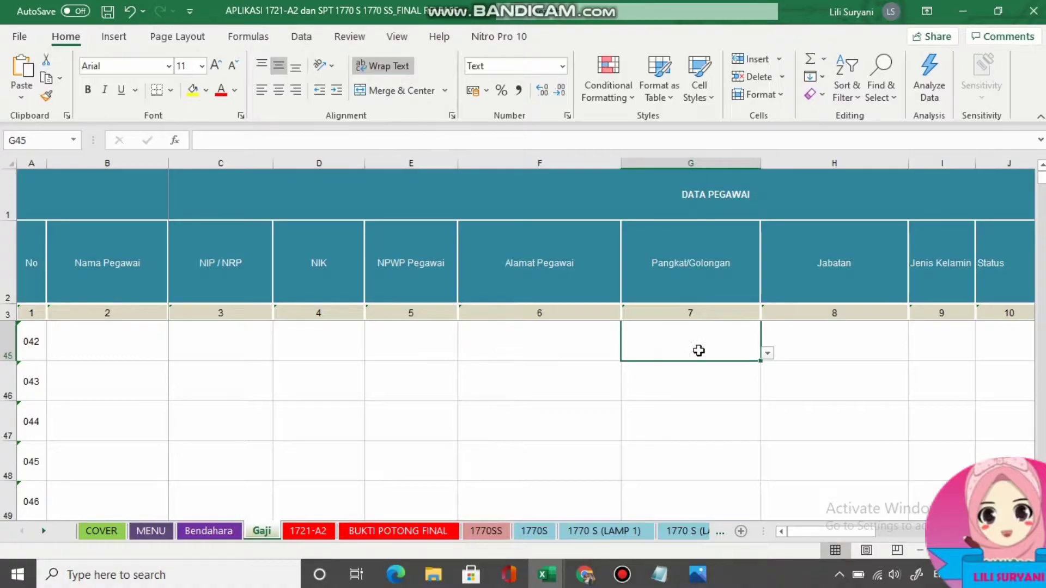
left_click(767, 354)
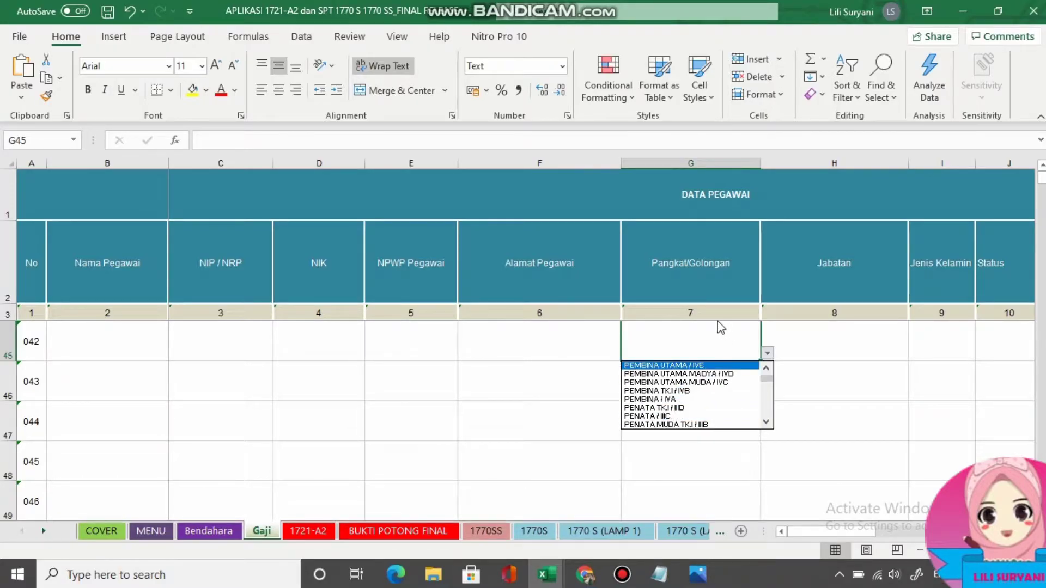
left_click(814, 336)
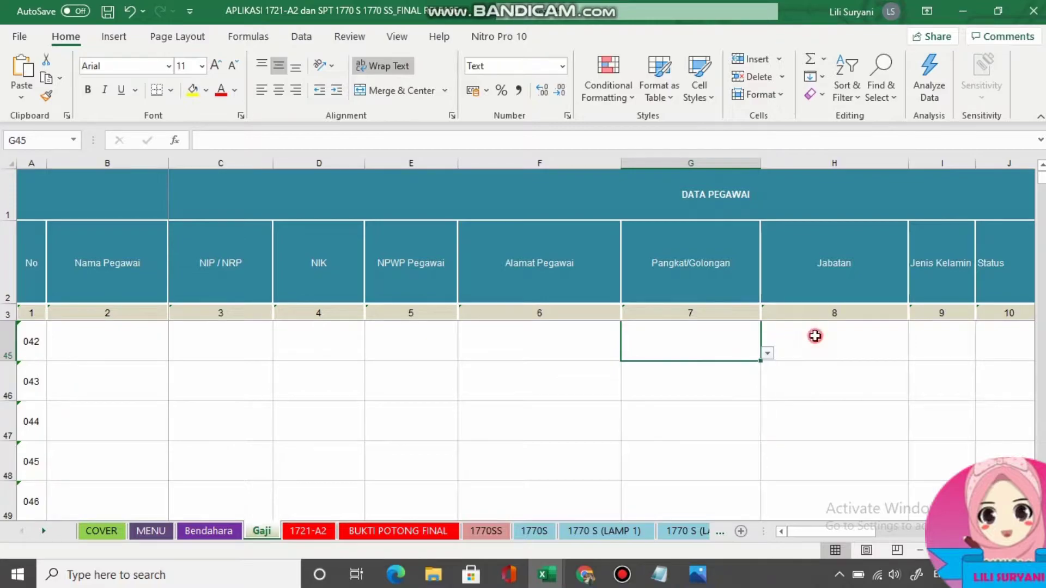
left_click(816, 337)
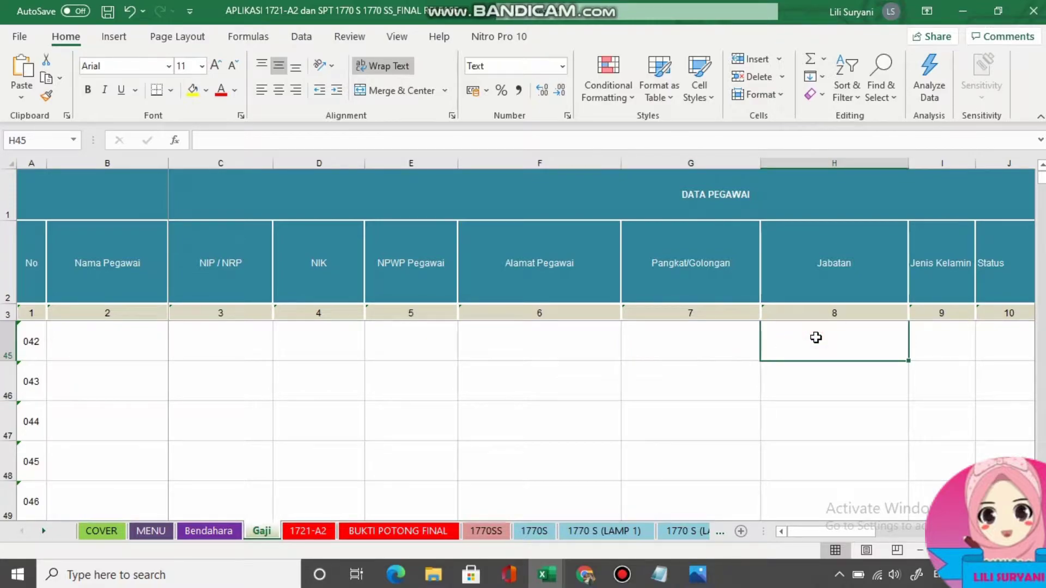
key("Tab")
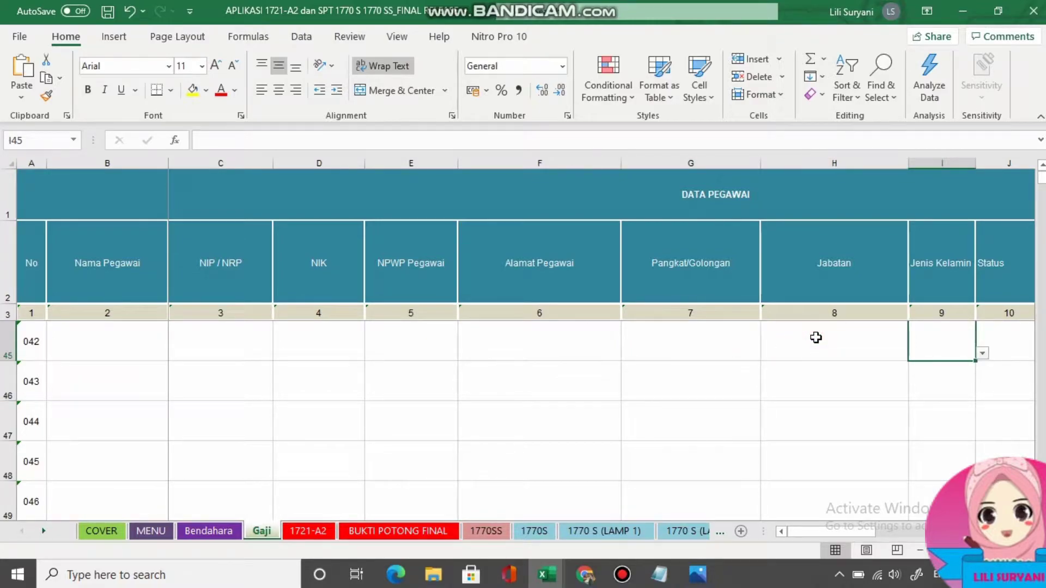
left_click_drag(833, 527, 844, 529)
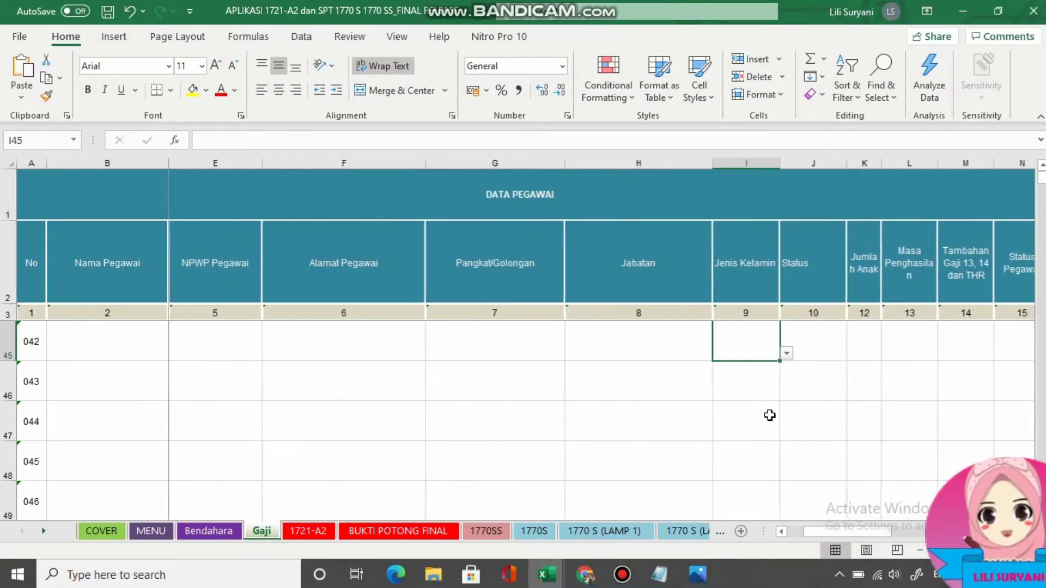
left_click(786, 354)
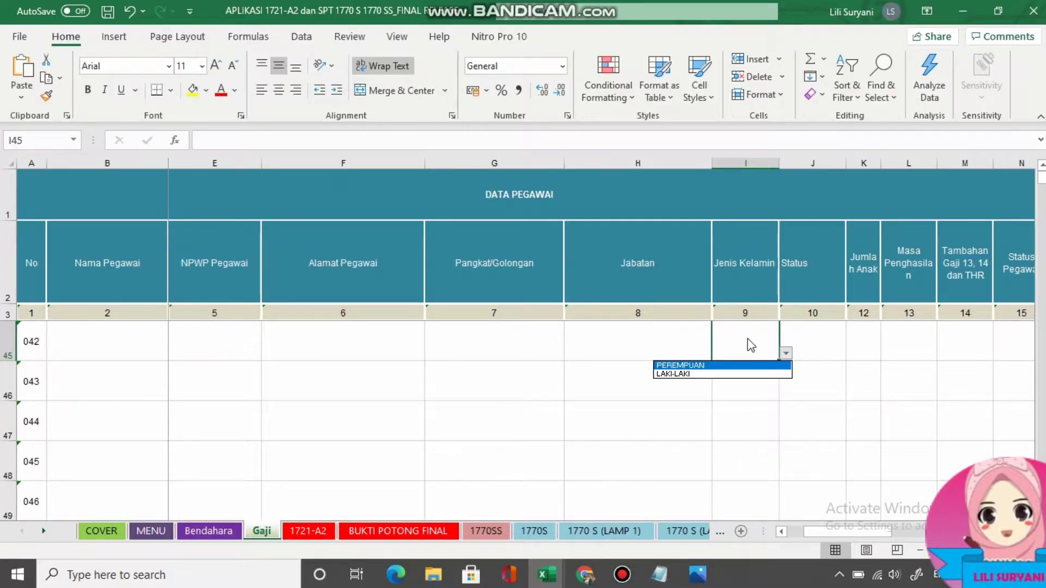
left_click(813, 324)
Review the marital status and 0–3 children choices, then check the Masa Penghasilan hint.
left_click(815, 333)
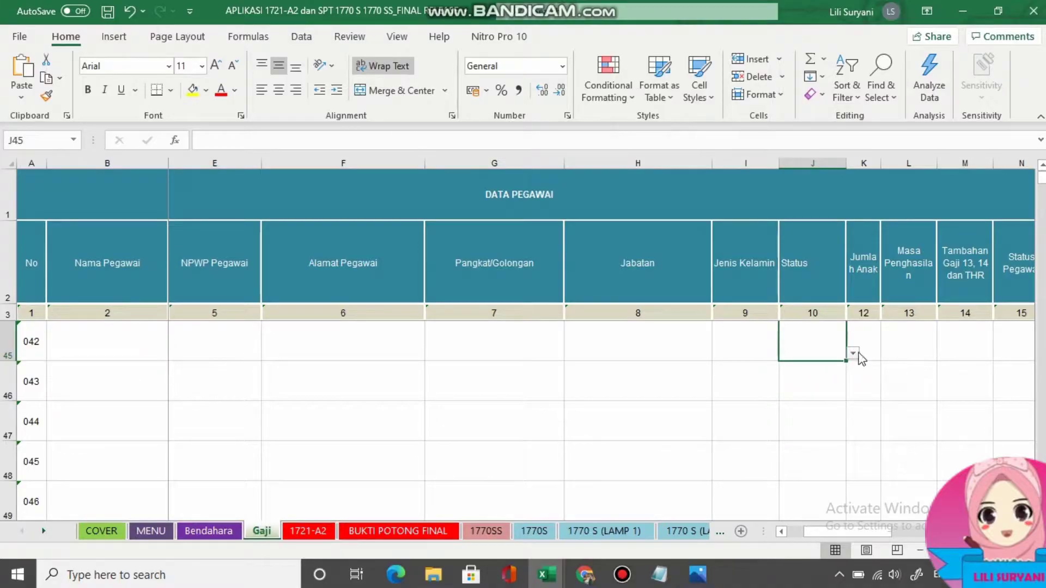
left_click(852, 353)
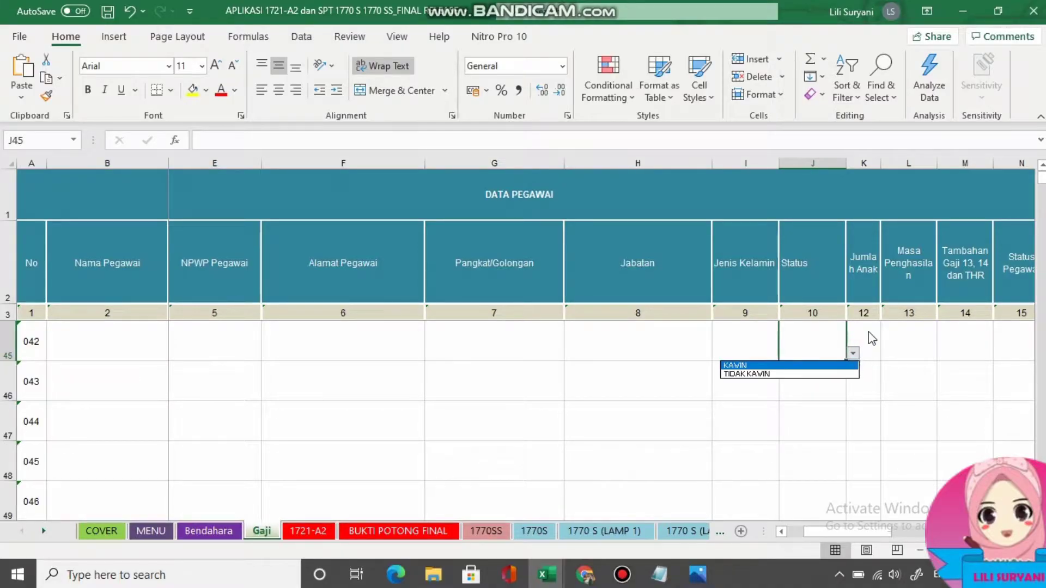
left_click(867, 334)
left_click(866, 332)
left_click(887, 353)
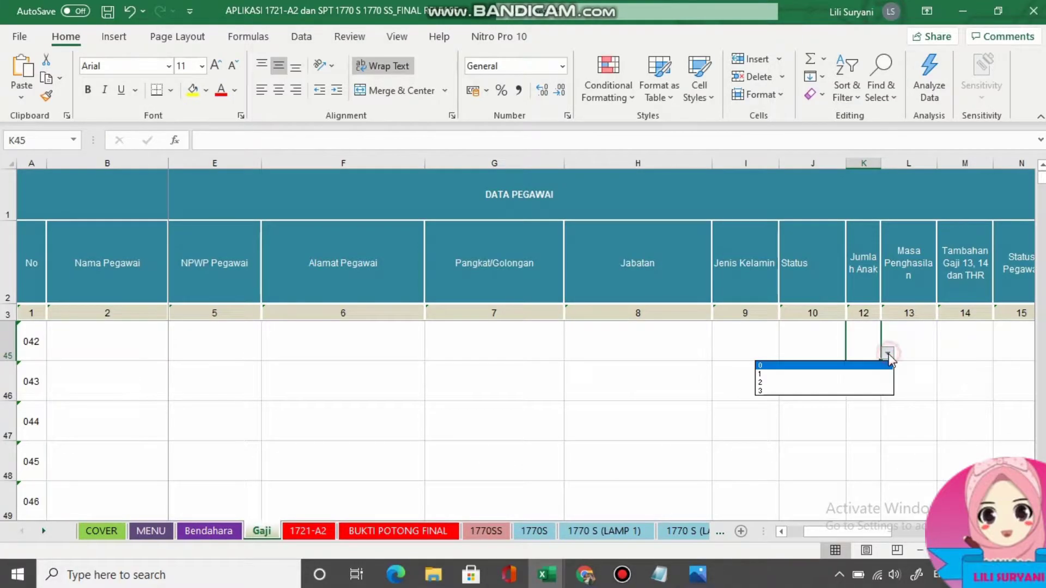
left_click(913, 330)
left_click(913, 329)
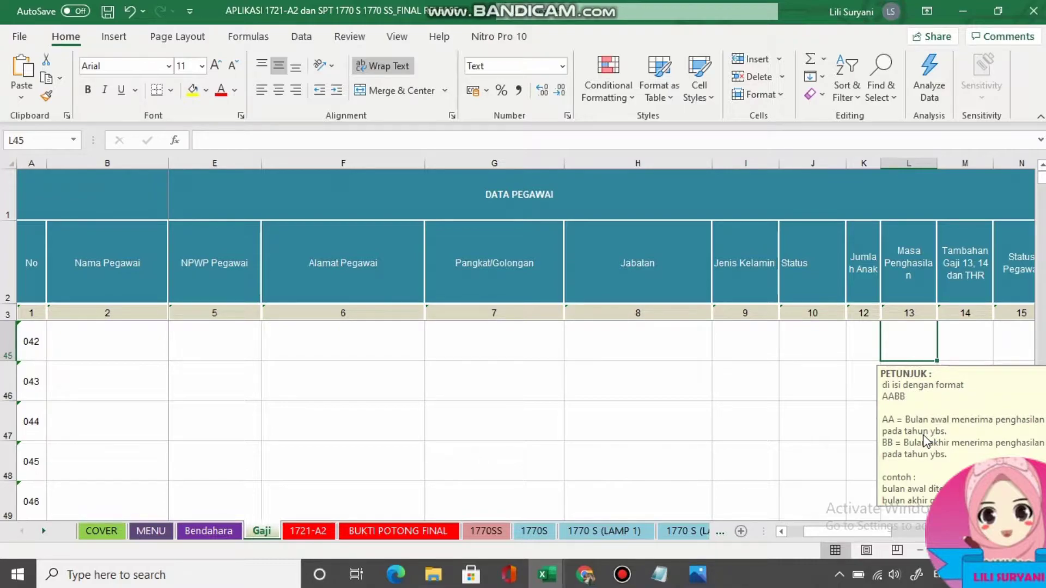
Review the YA/TIDAK extra pay, PENUH employee status and Kenaikan Gaji Berkala choices without choosing.
left_click(963, 341)
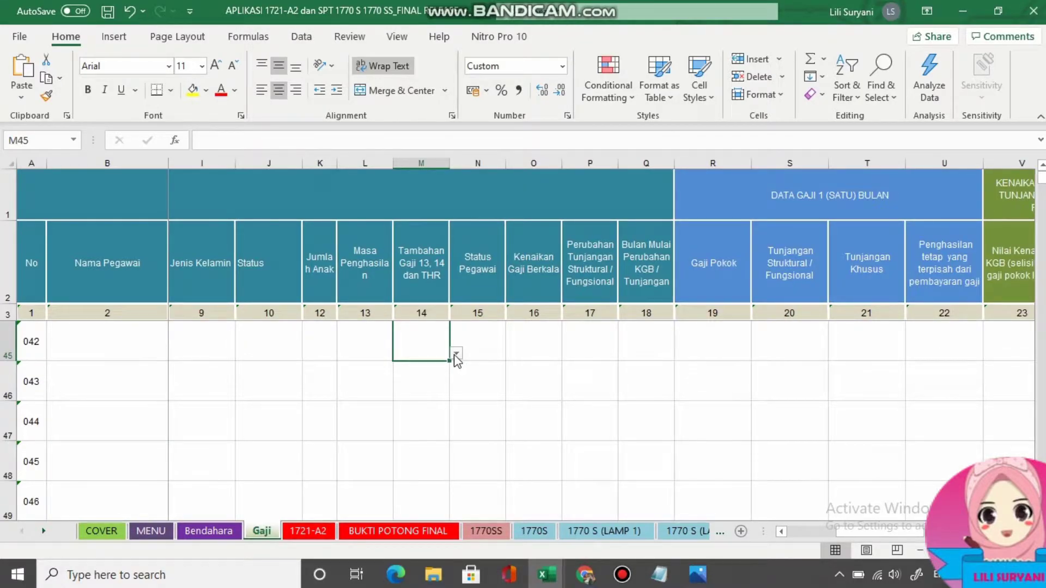
left_click(456, 355)
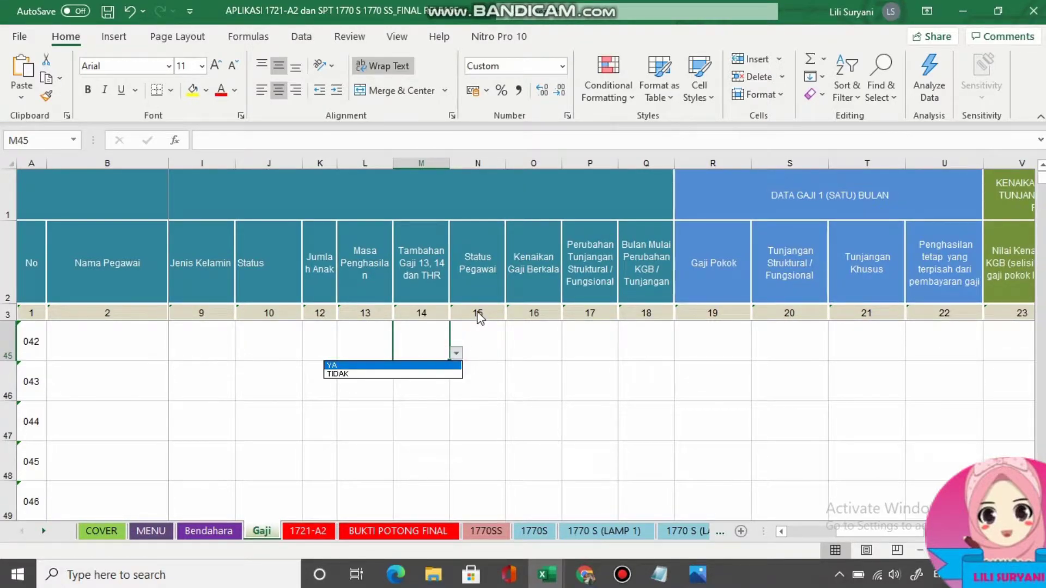
left_click(473, 308)
left_click(481, 325)
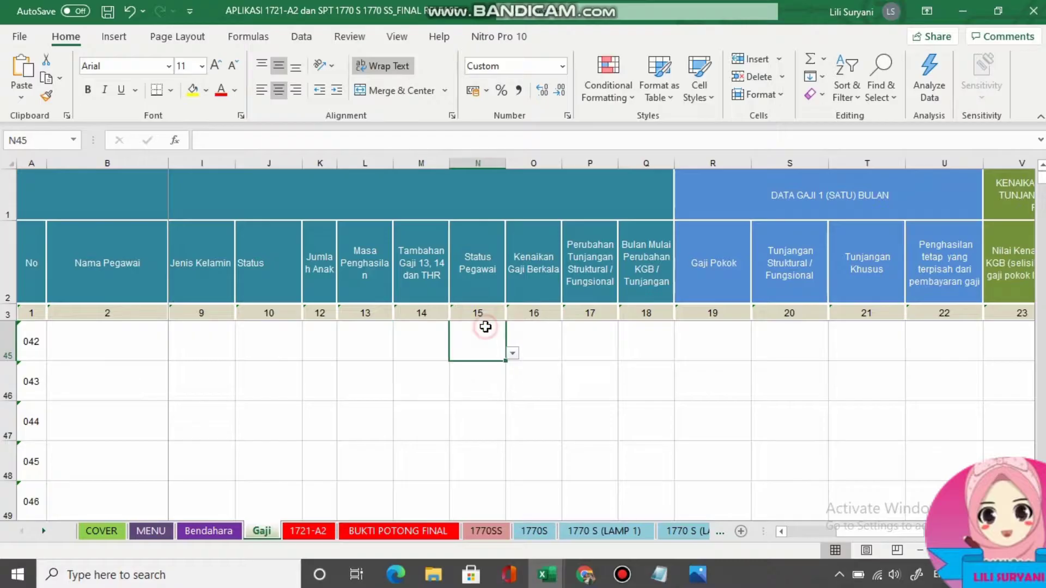
left_click(513, 353)
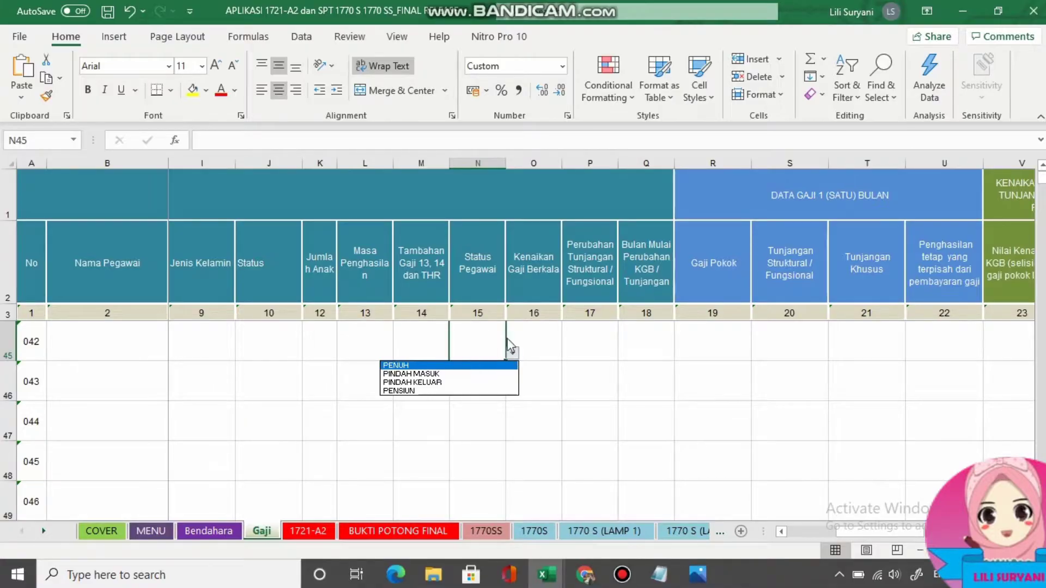
left_click(536, 343)
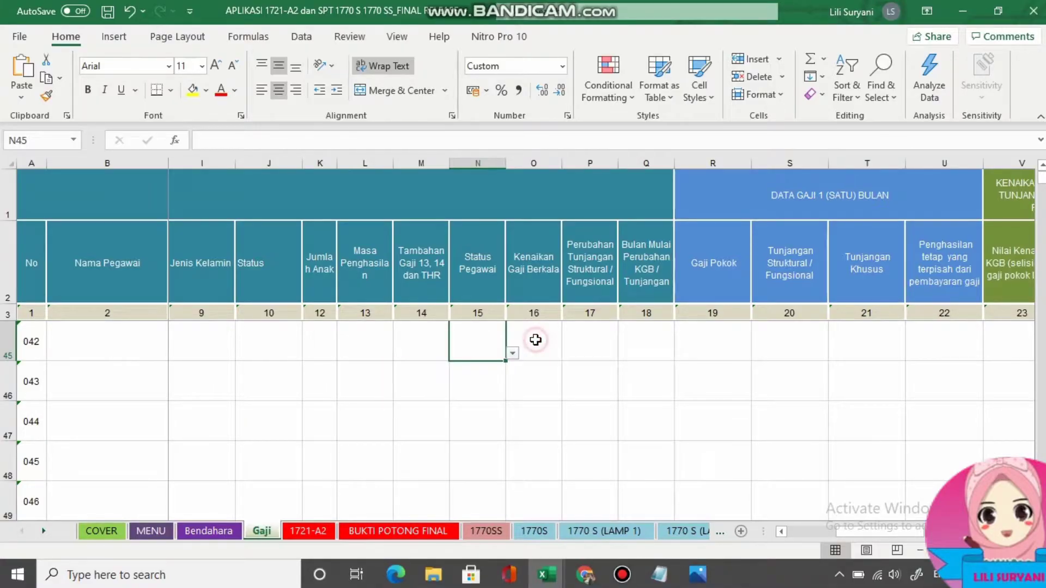
left_click(535, 340)
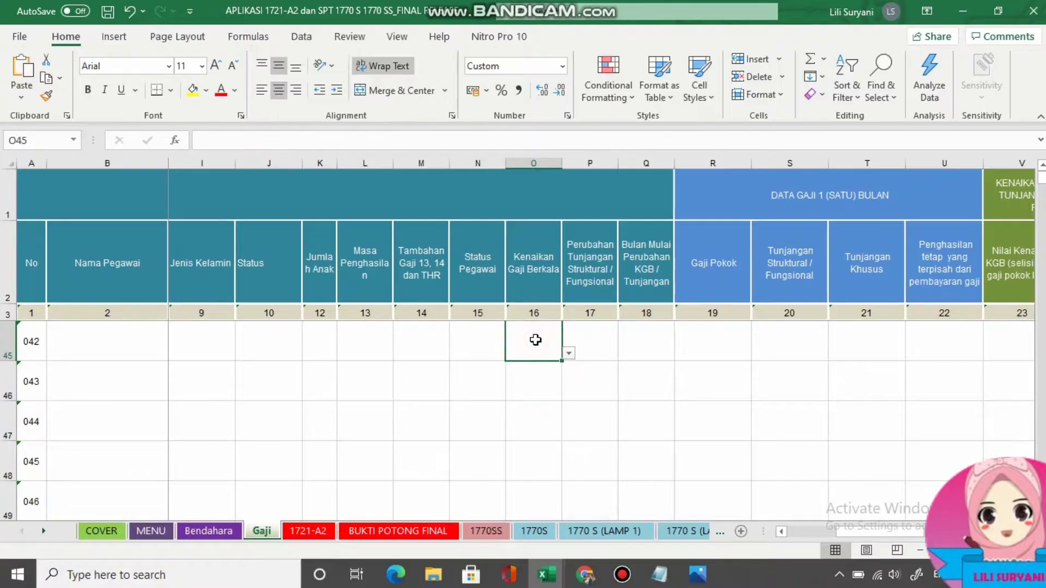
left_click(568, 354)
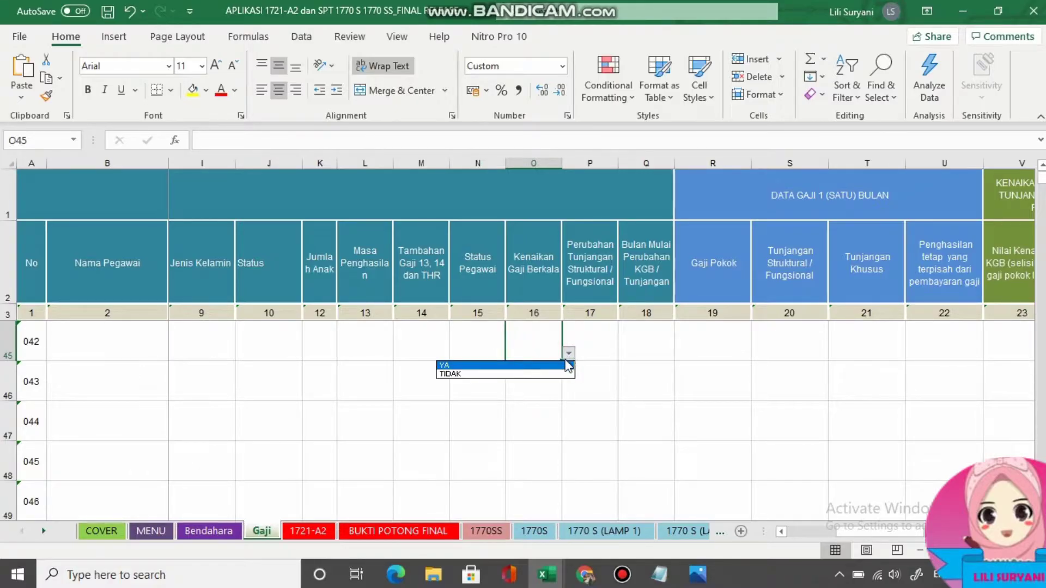
left_click(599, 343)
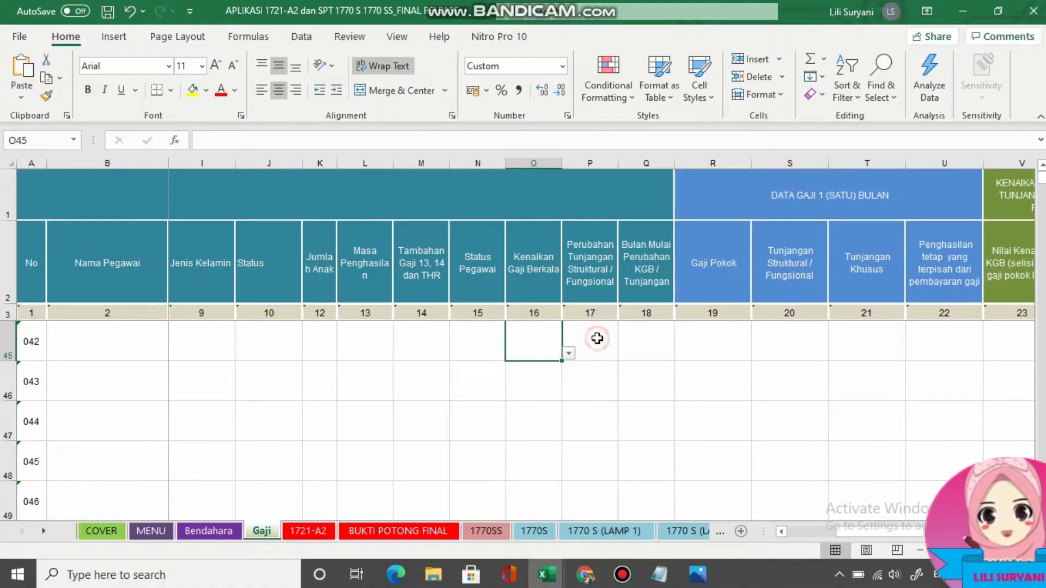
Review the Perubahan Tunjangan YA/TIDAK and Bulan Mulai Perubahan month choices, leaving both empty.
left_click(596, 339)
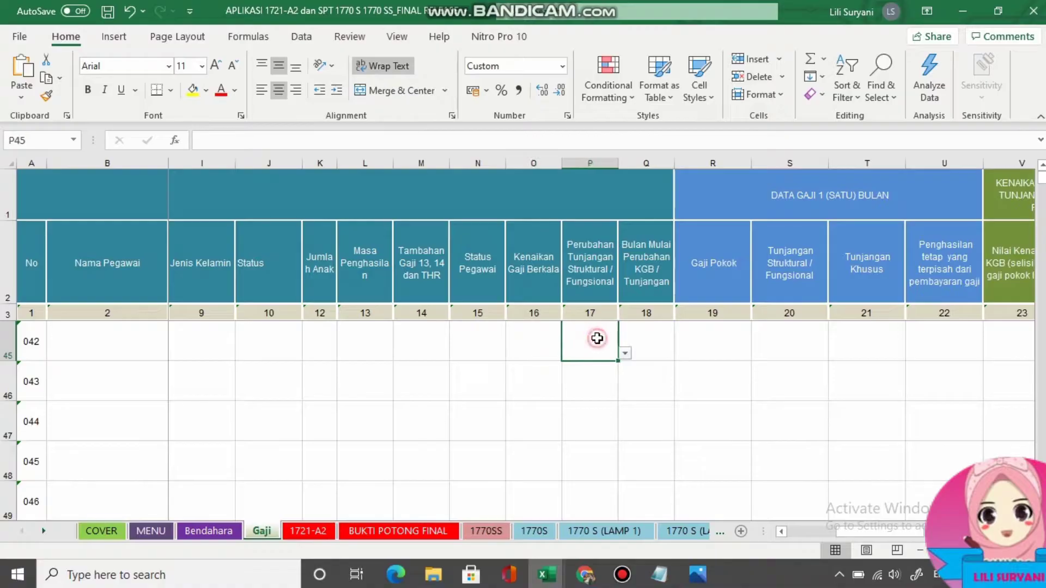
left_click(625, 354)
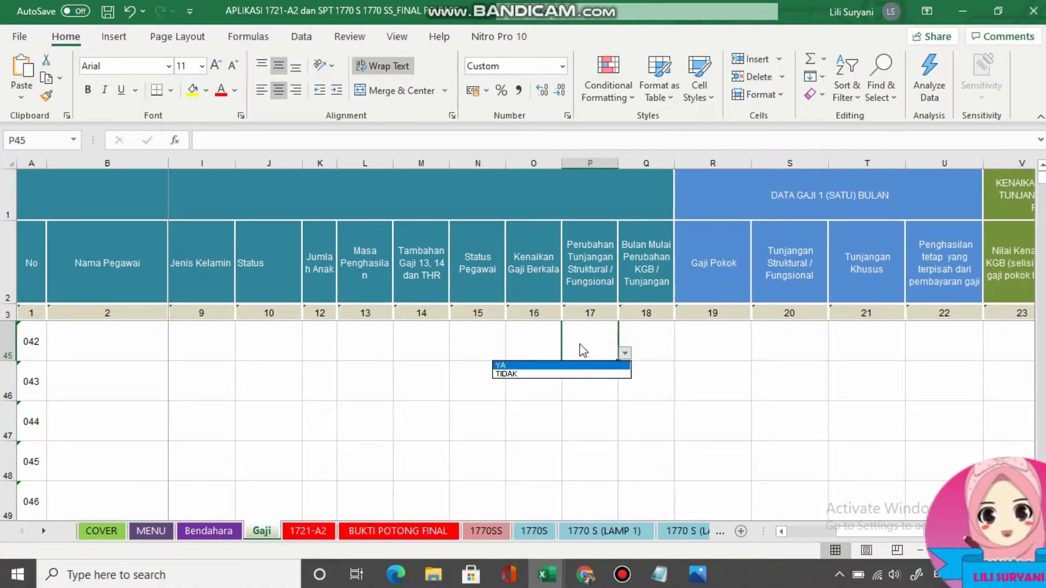
left_click(643, 342)
left_click(638, 336)
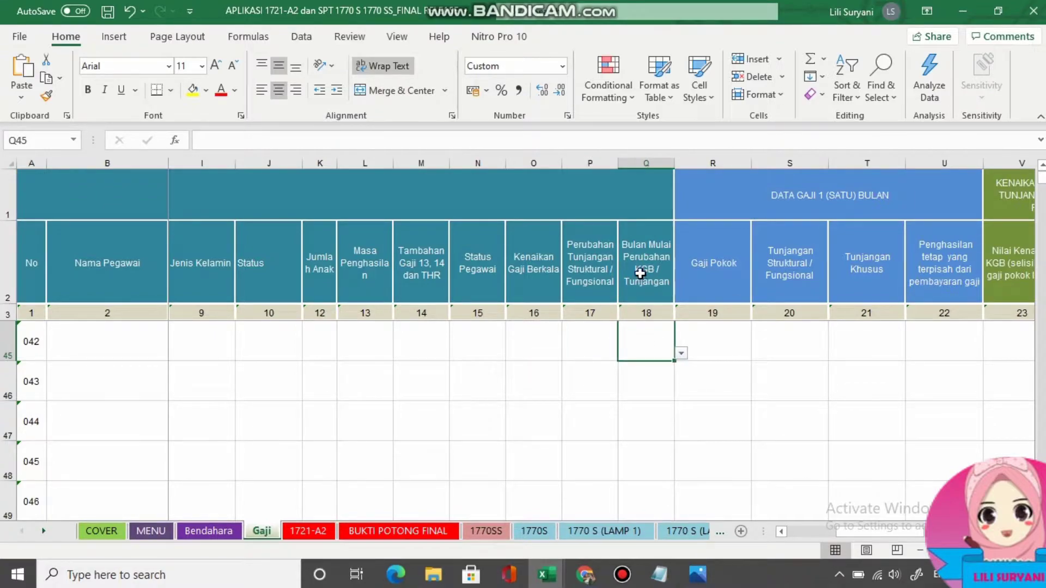
left_click(681, 355)
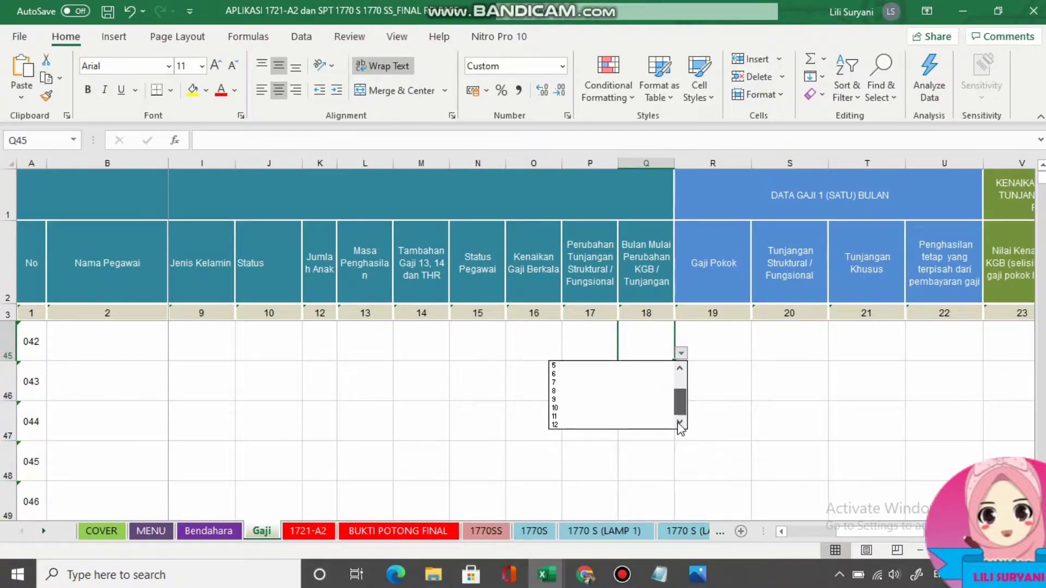
left_click(712, 329)
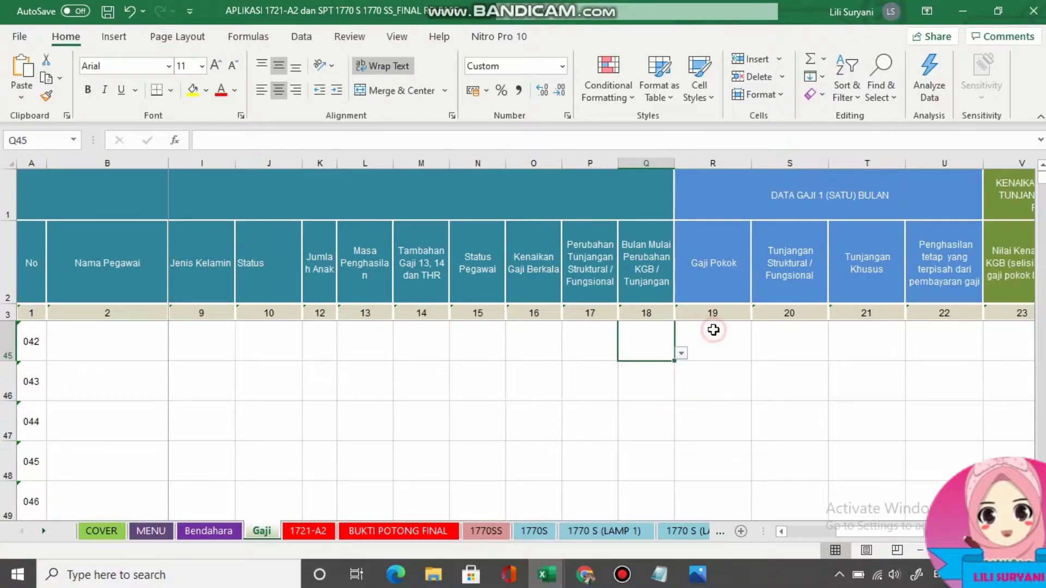
Move across the Gaji Pokok, allowance, fixed income, Nilai Kenaikan KGB and PPh 21 cells for 042.
left_click(717, 330)
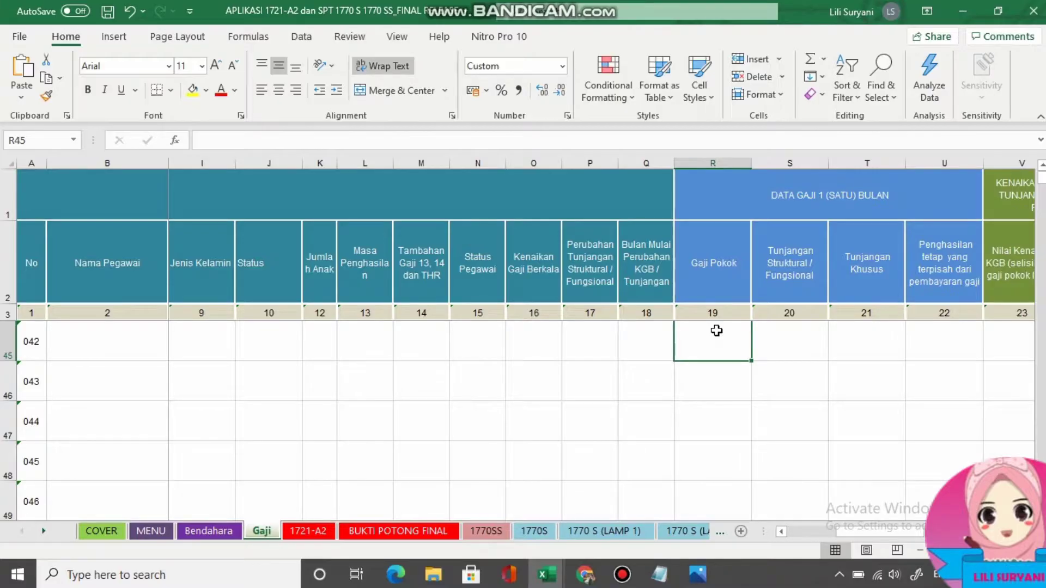
key("Tab")
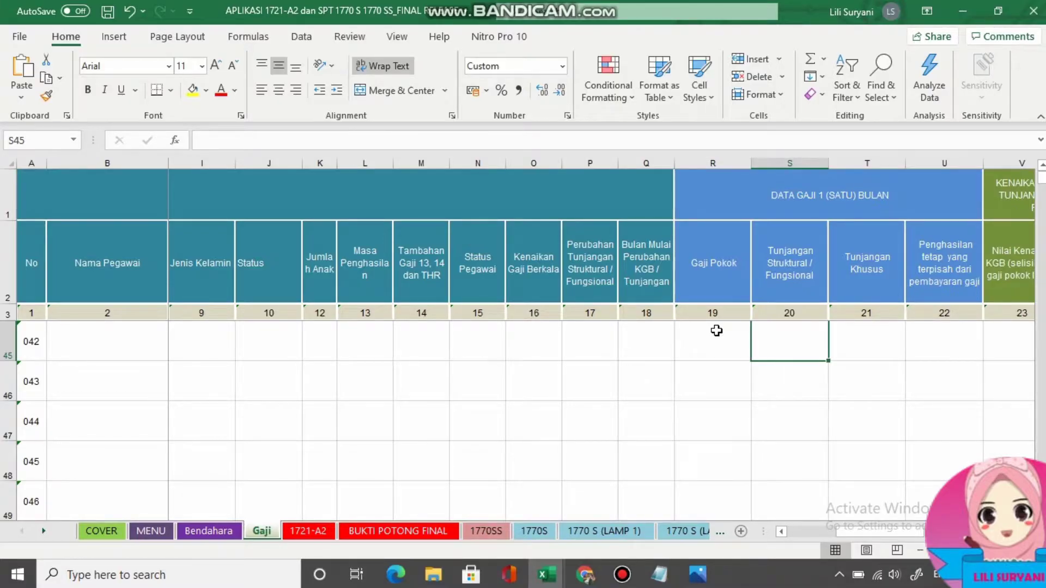
key("Tab")
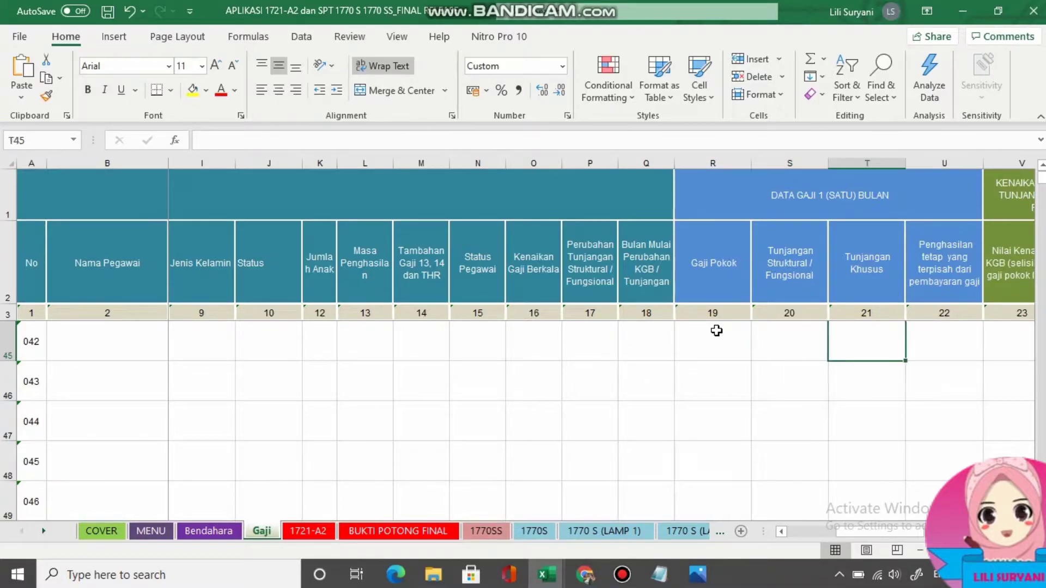
key("Tab")
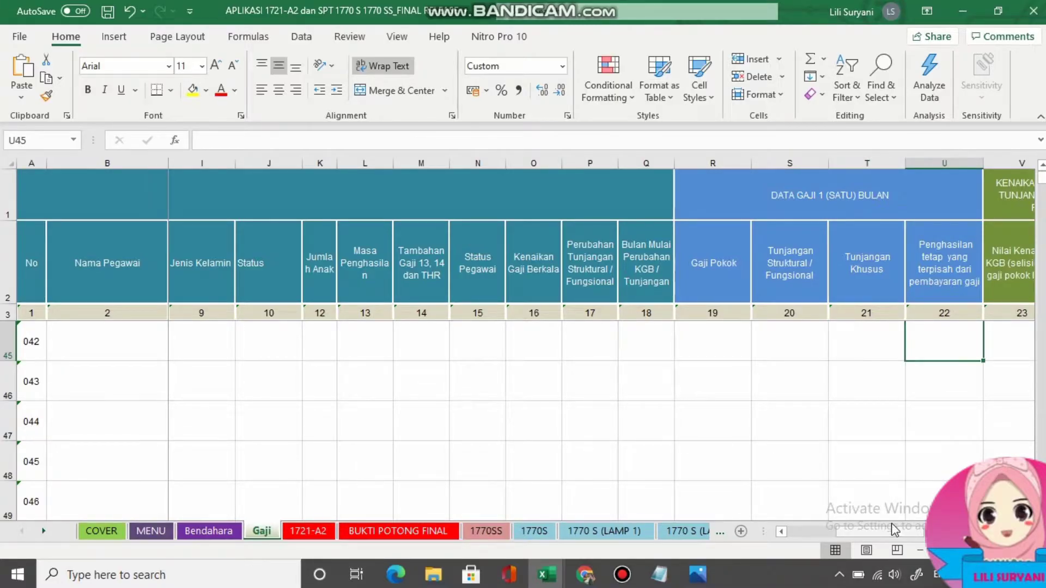
left_click_drag(904, 531, 917, 533)
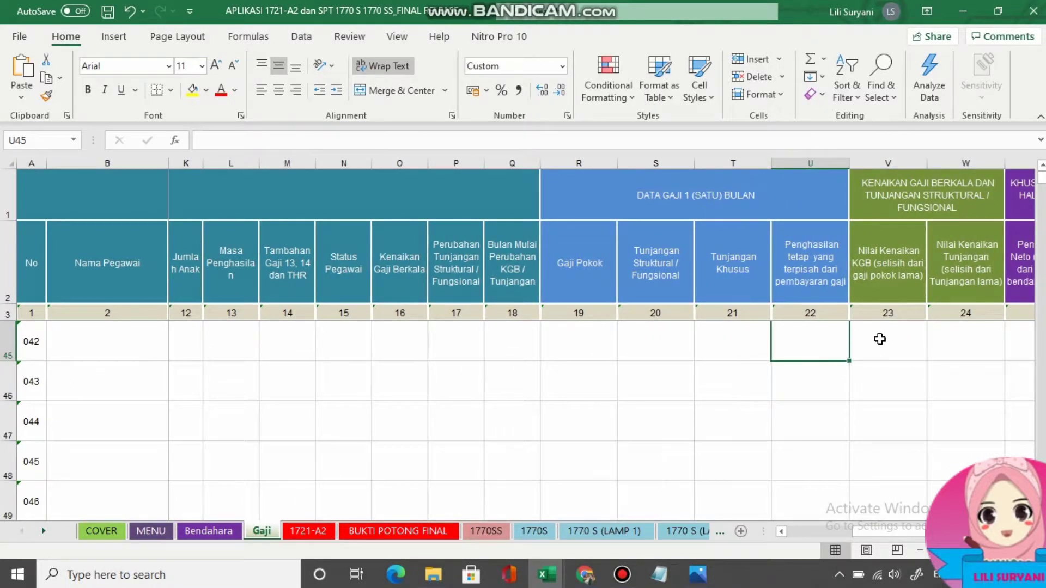
left_click(879, 338)
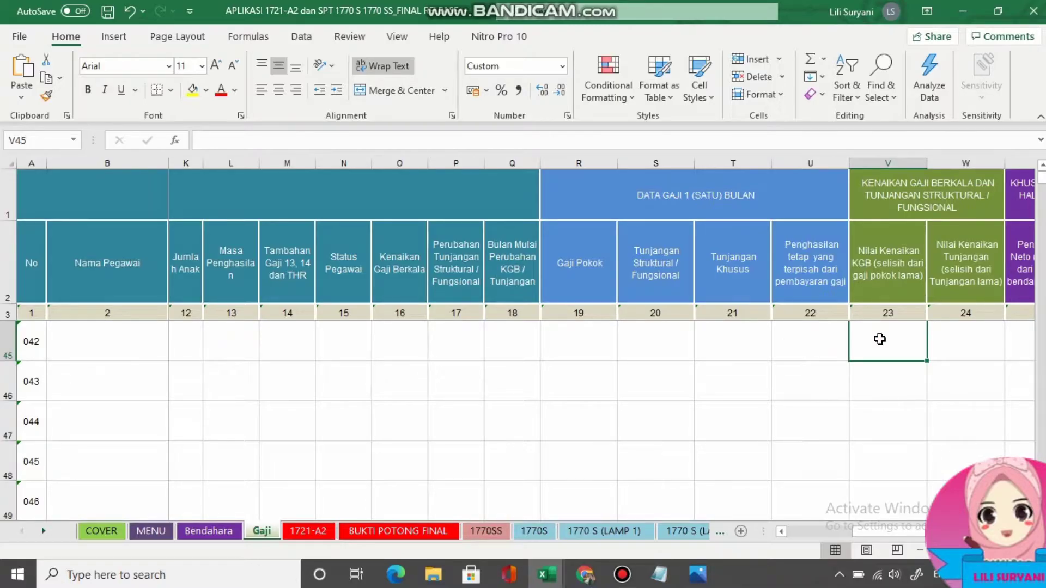
key("Right")
key("Right")
key("Right")
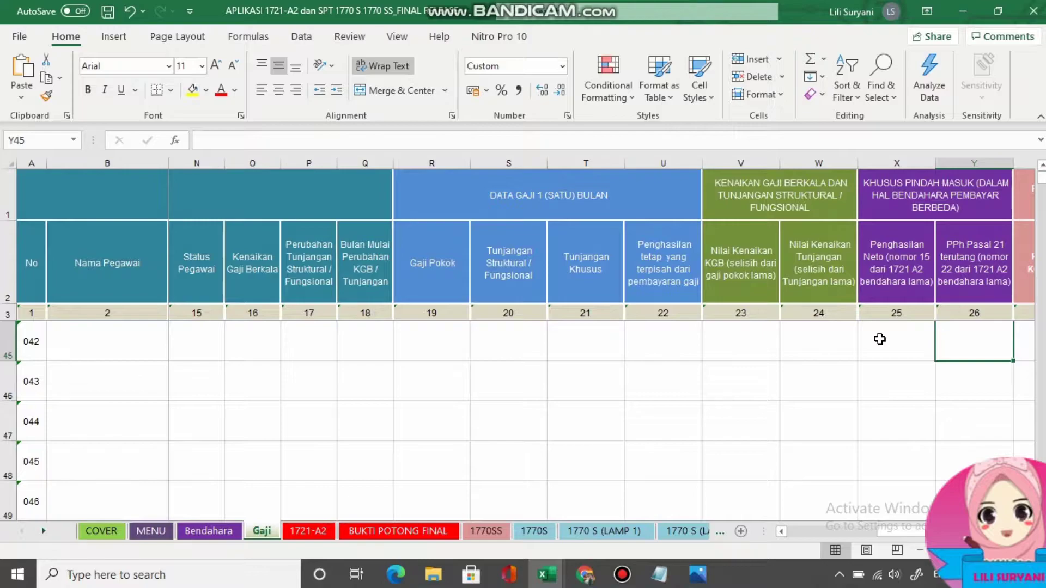
key("Right")
key("Right")
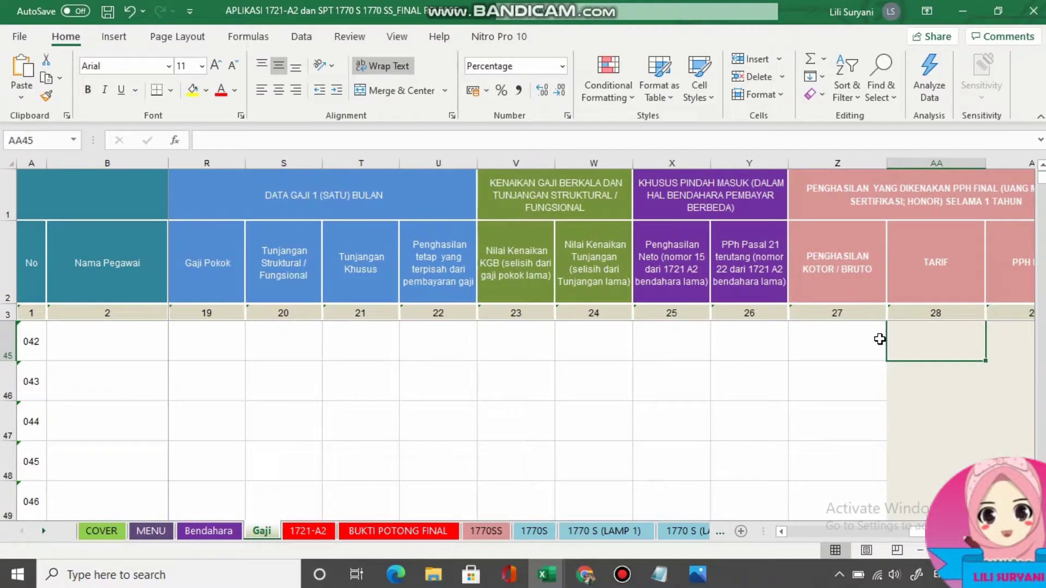
Check the Bruto, TARIF and PPH FINAL cells, then switch to the 1721-A2 sheet.
left_click(848, 330)
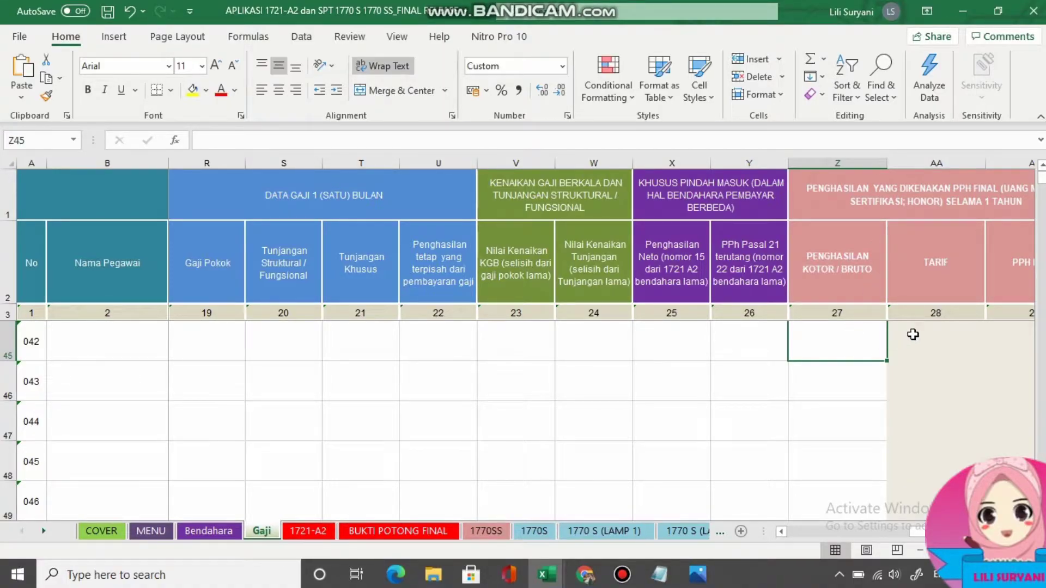
left_click(928, 343)
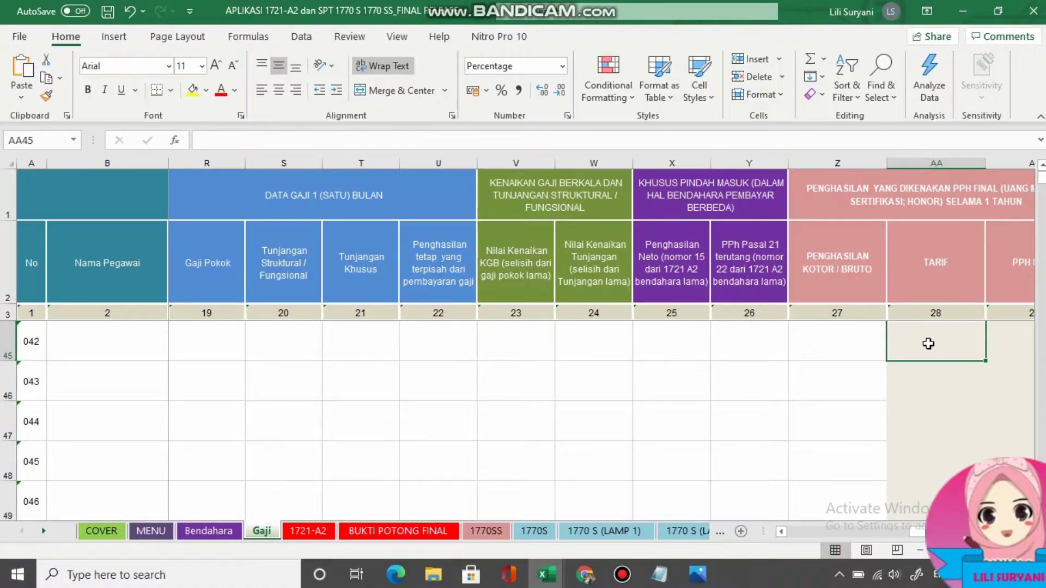
left_click(1004, 346)
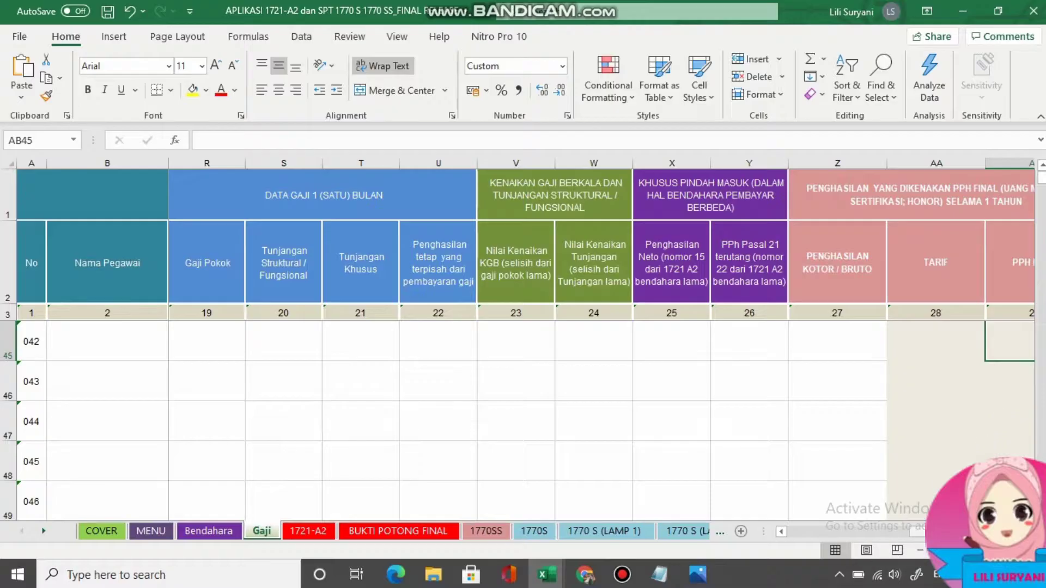
left_click_drag(932, 531, 941, 531)
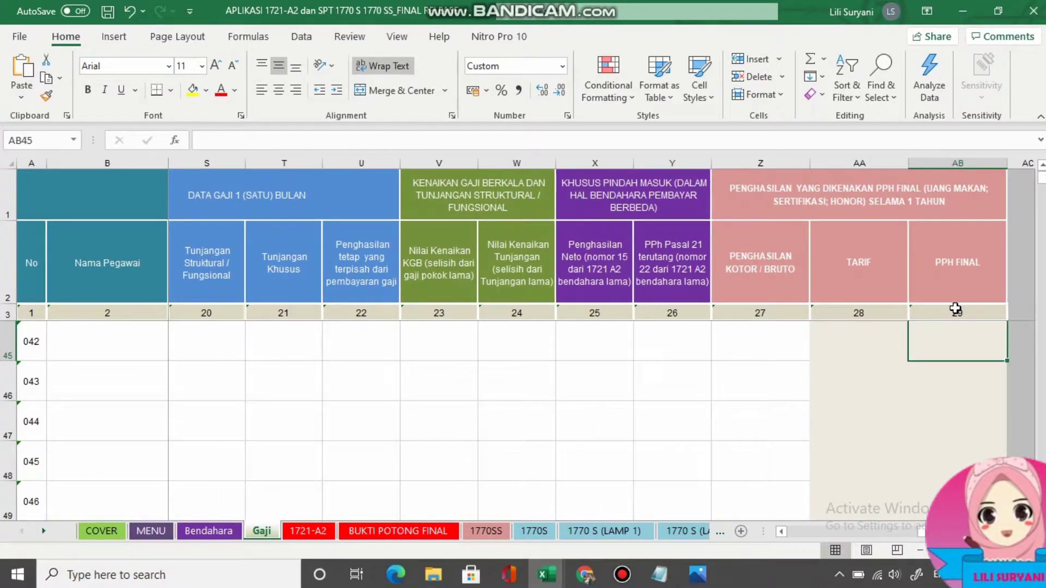
left_click(750, 343)
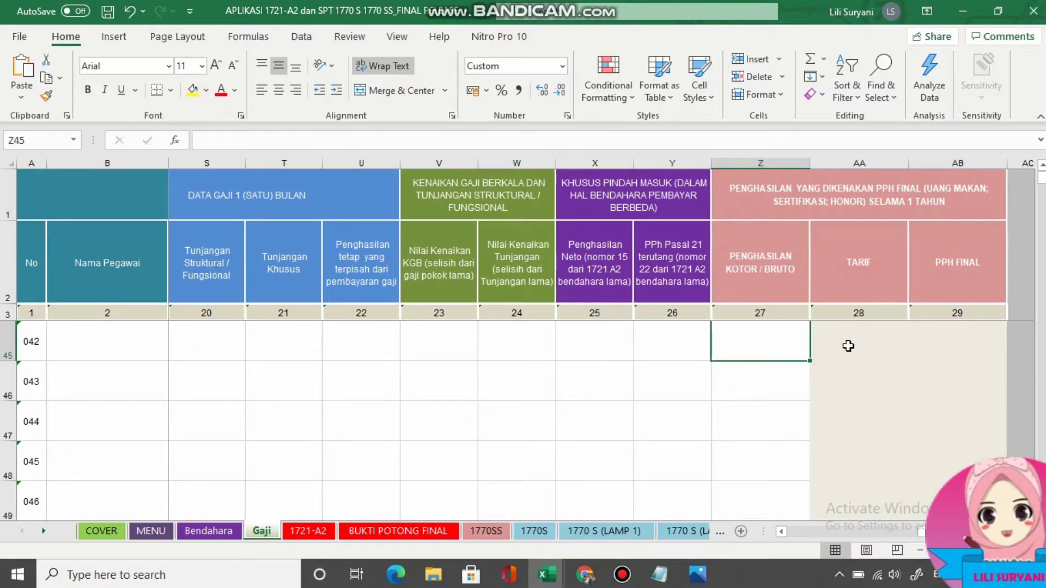
left_click(310, 532)
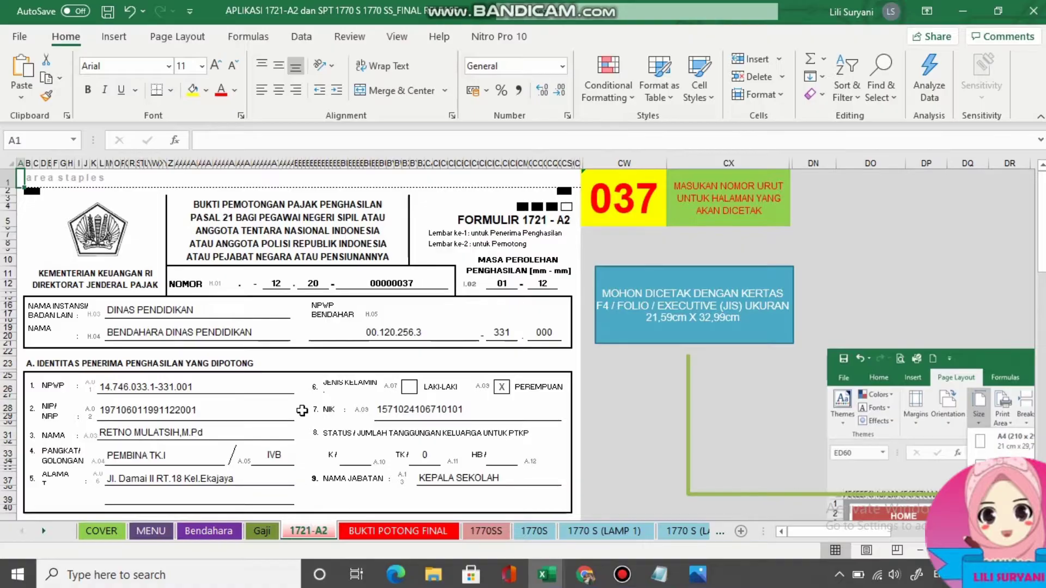
Scroll through the 1721-A2 income and PPh 21 figures, then switch to BUKTI POTONG FINAL.
scroll(301, 410, "down", 8)
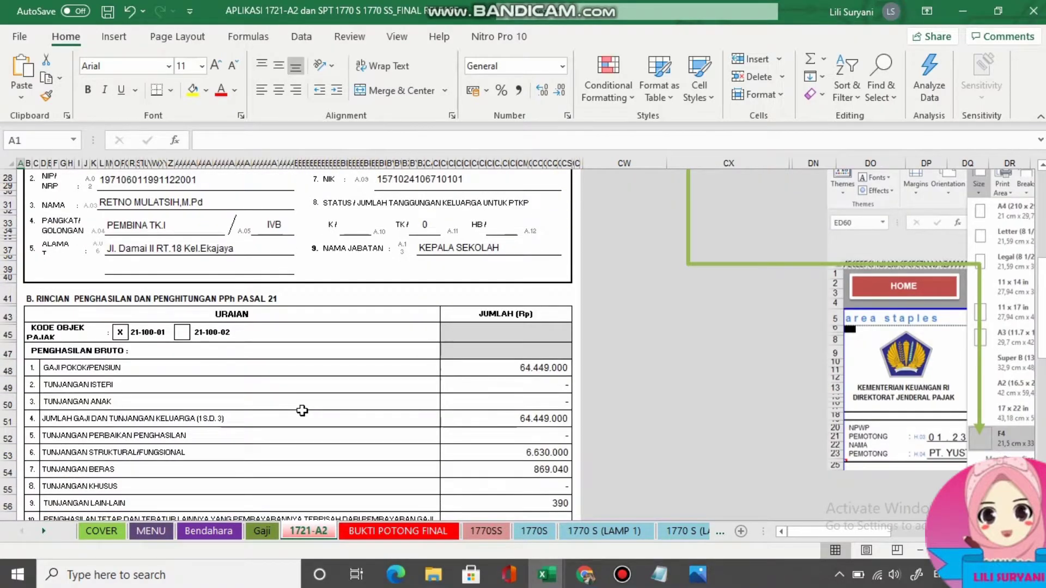
scroll(302, 410, "down", 6)
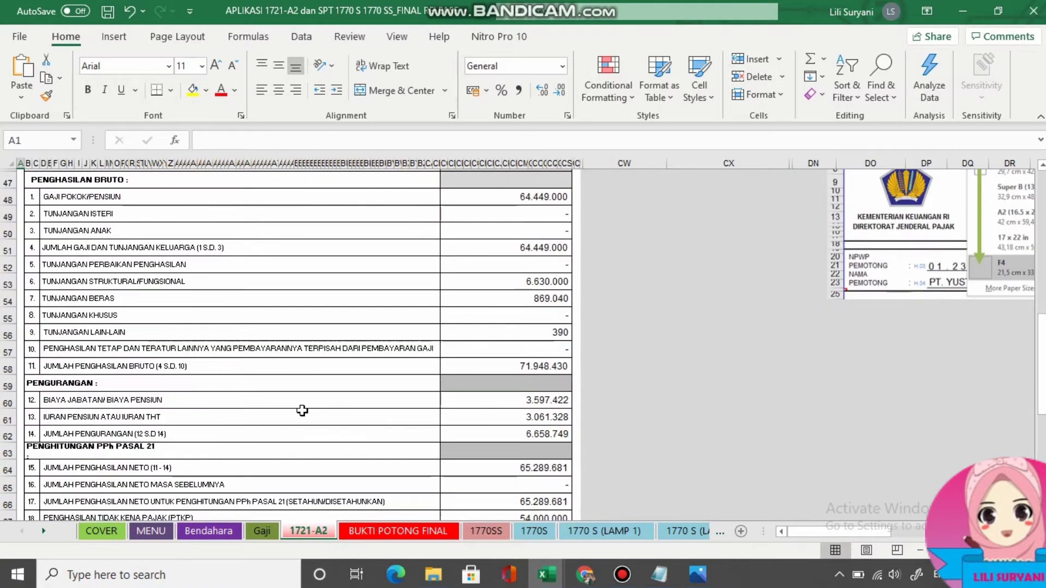
scroll(302, 410, "down", 4)
scroll(302, 410, "up", 11)
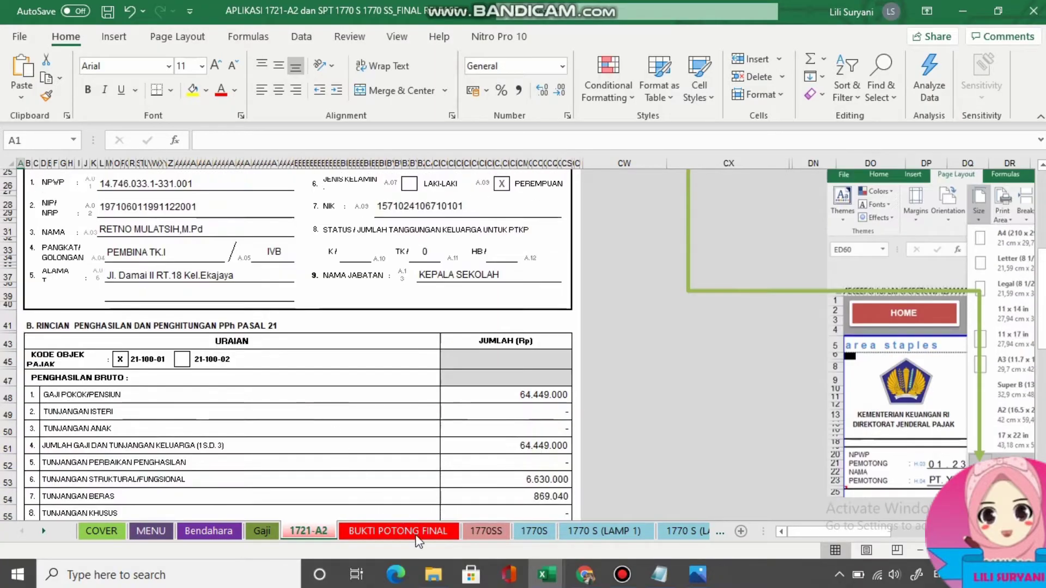
left_click(406, 534)
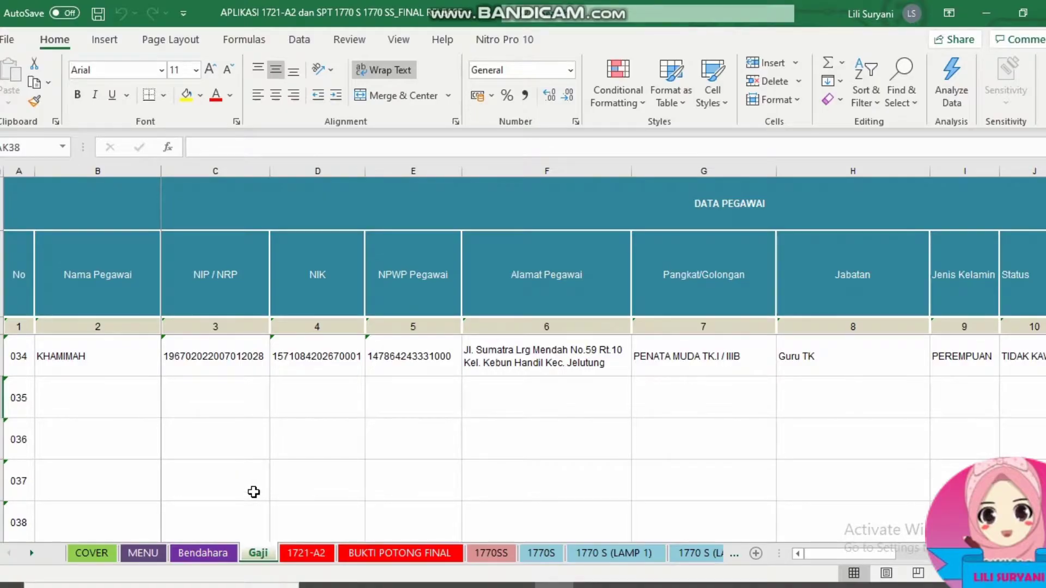
Enter the new employee's full name, NIP/NRP and NIK into Gaji row 035.
left_click(86, 403)
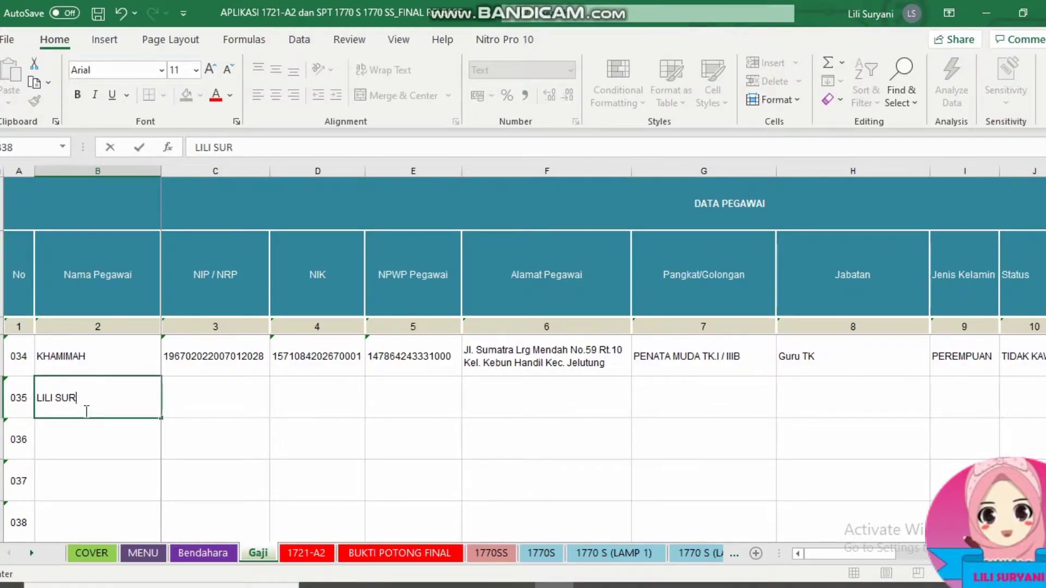
double_click(208, 403)
key("ctrl+v")
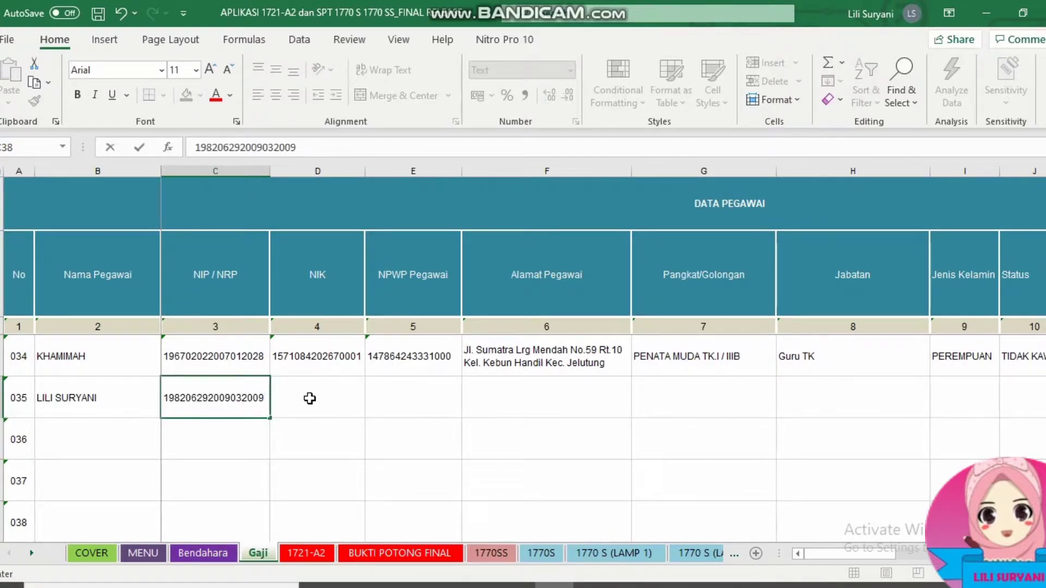
double_click(310, 398)
key("ctrl+v")
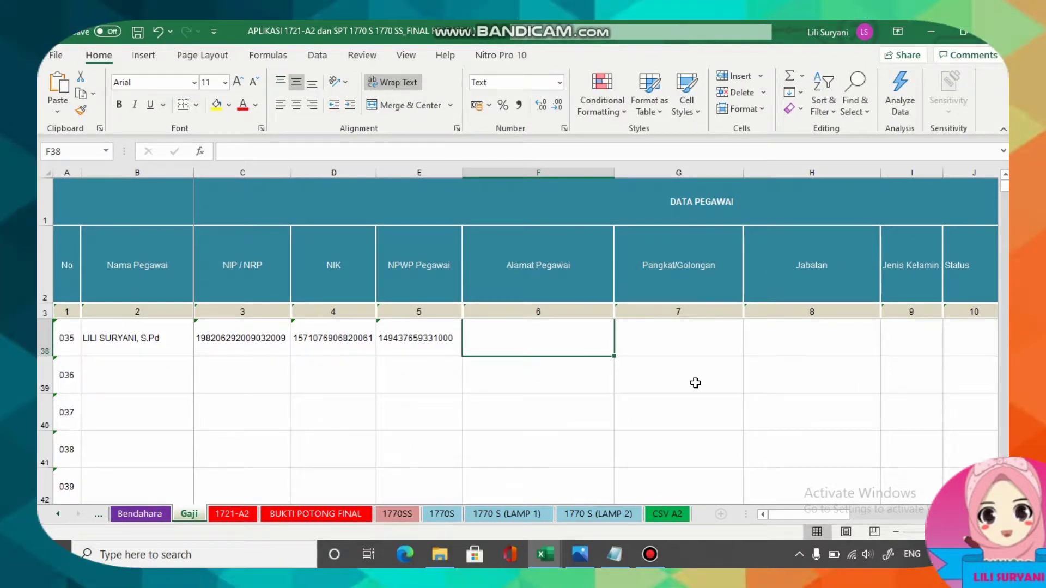
Copy the employee's full address from the DATA SIPD BARU SDN 63 workbook, then return to 1721-A2.
left_click(537, 554)
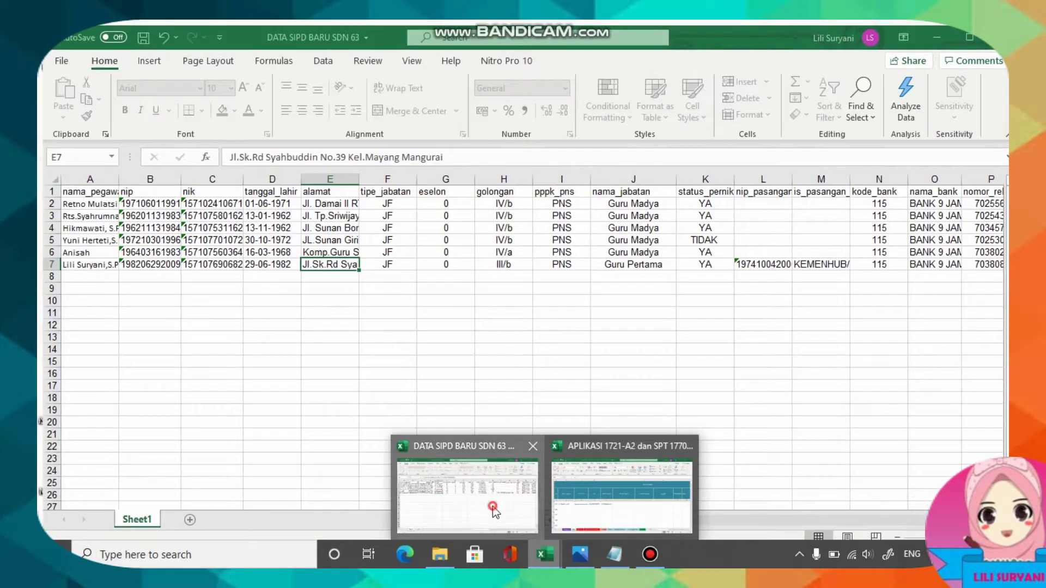
left_click(493, 506)
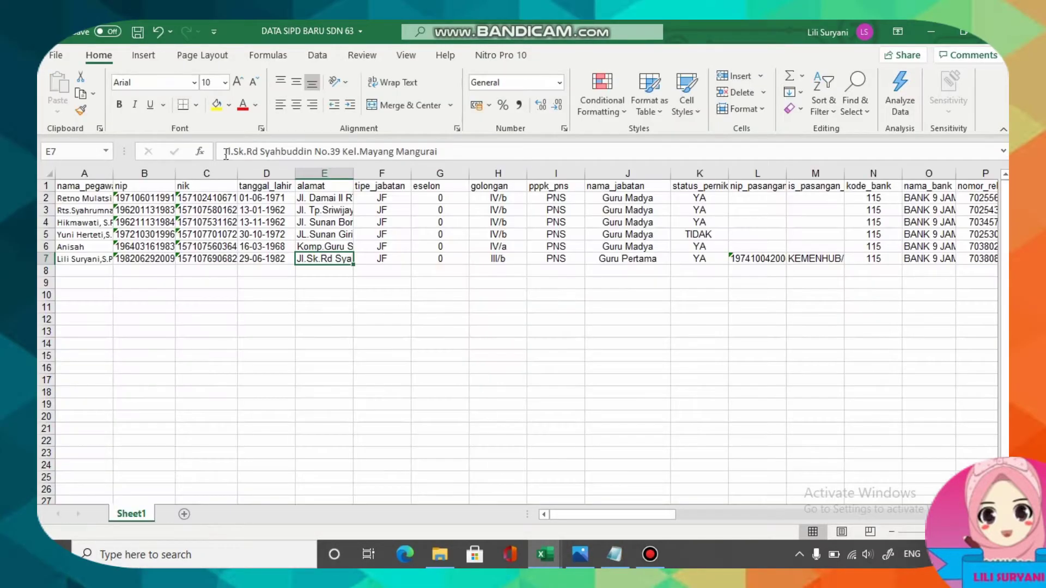
left_click_drag(226, 152, 447, 156)
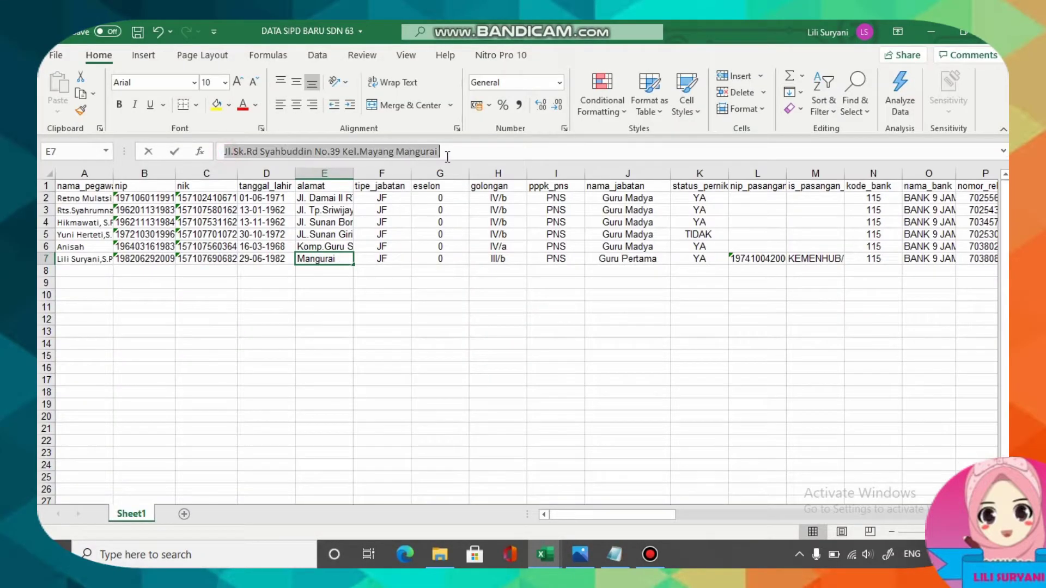
right_click(411, 155)
left_click(441, 179)
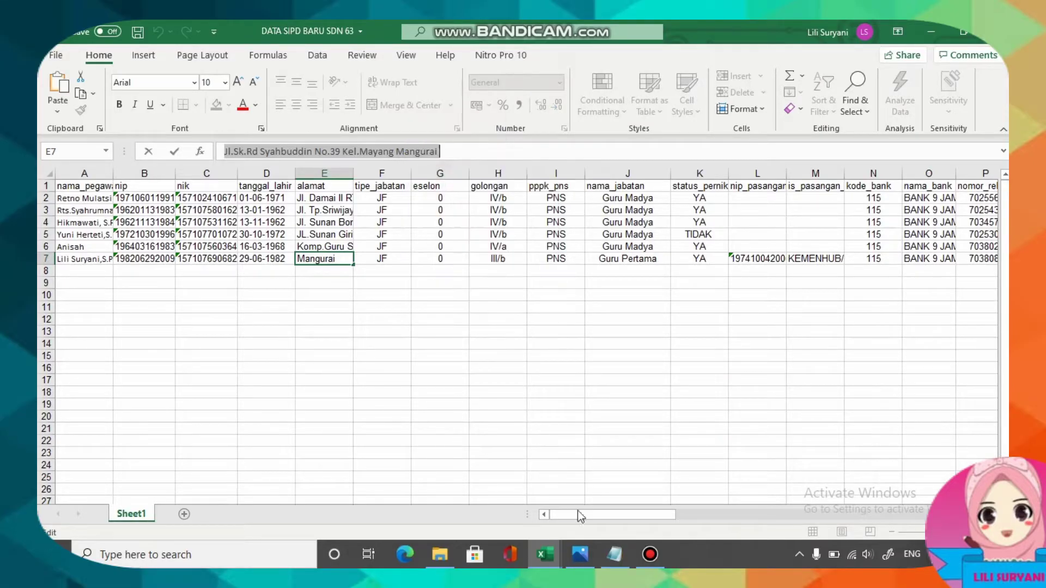
left_click(544, 554)
left_click(648, 498)
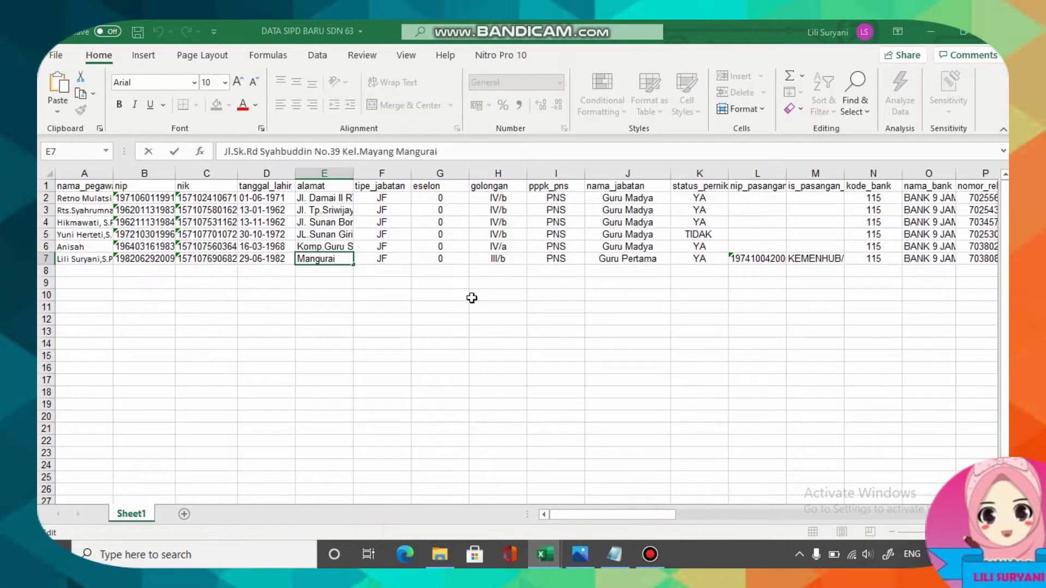
Paste the address into F38, set rank PENATA MUDA TK.I / IIIB and gender PEREMPUAN.
left_click(267, 150)
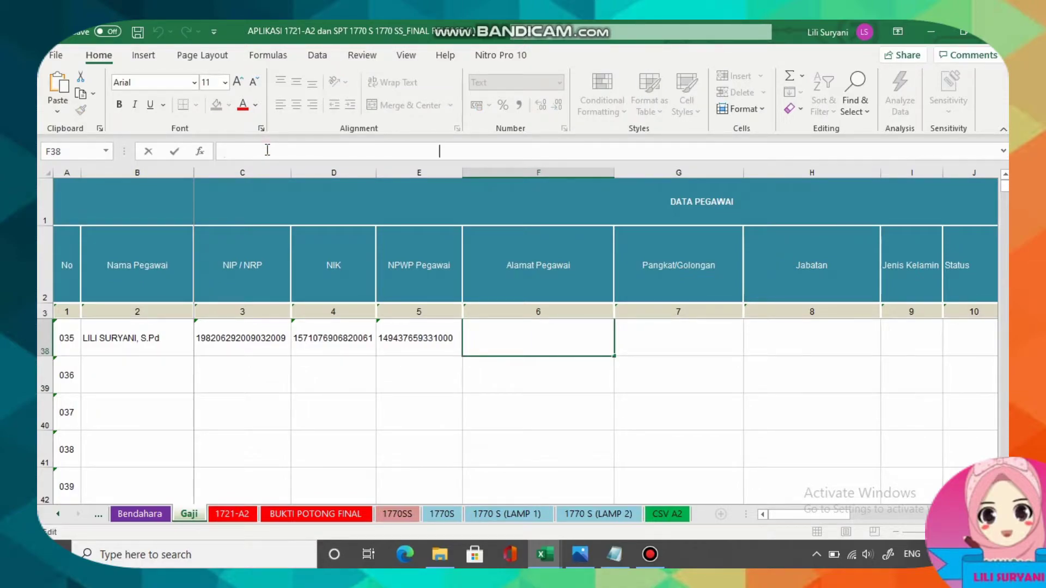
key("ctrl+v")
left_click(658, 336)
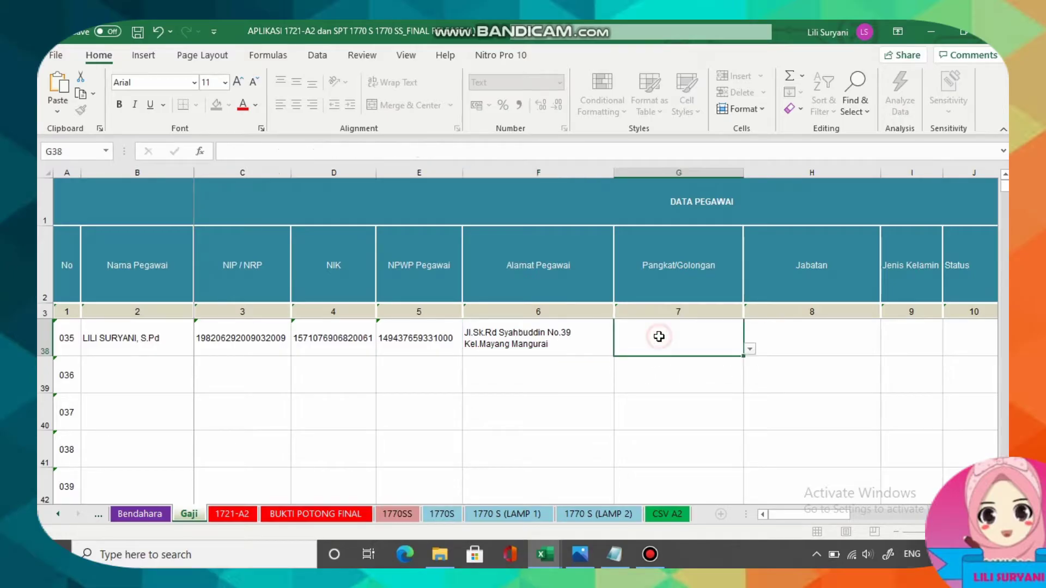
left_click(749, 349)
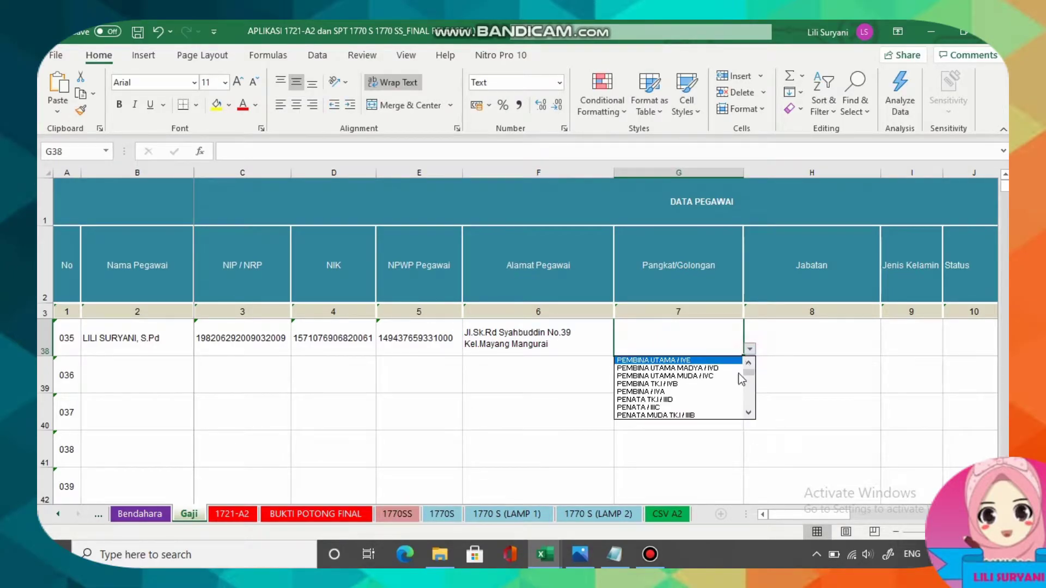
left_click(706, 416)
left_click(790, 338)
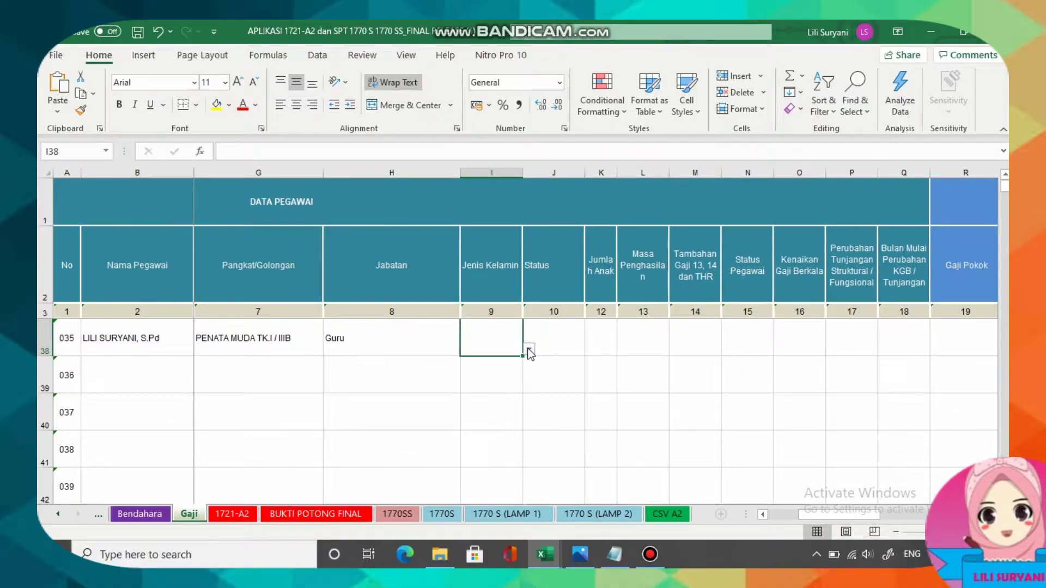
left_click(529, 349)
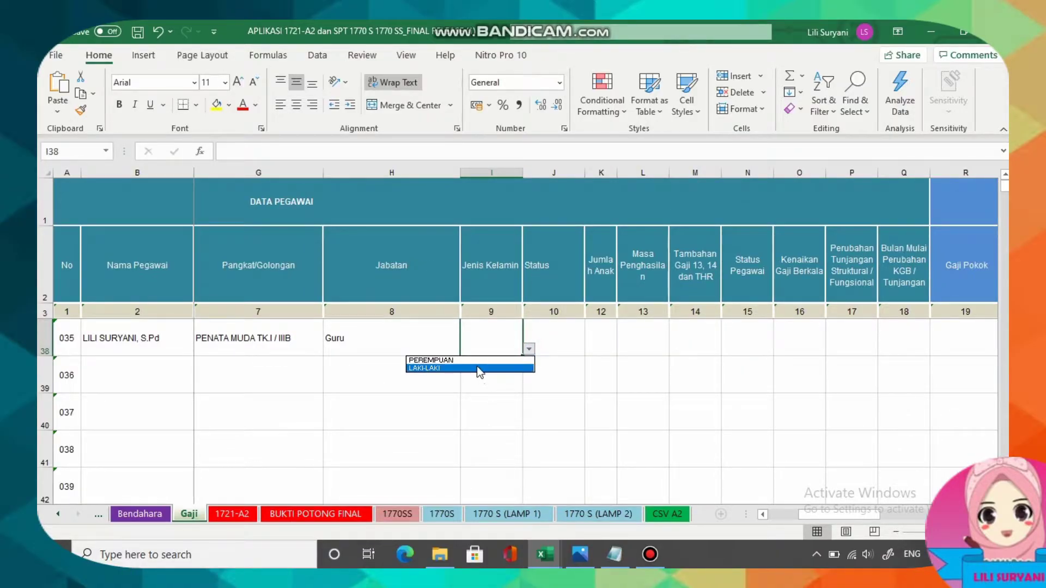
left_click(469, 361)
Set marital status KAWIN, 0 children and income period 0112.
left_click(564, 334)
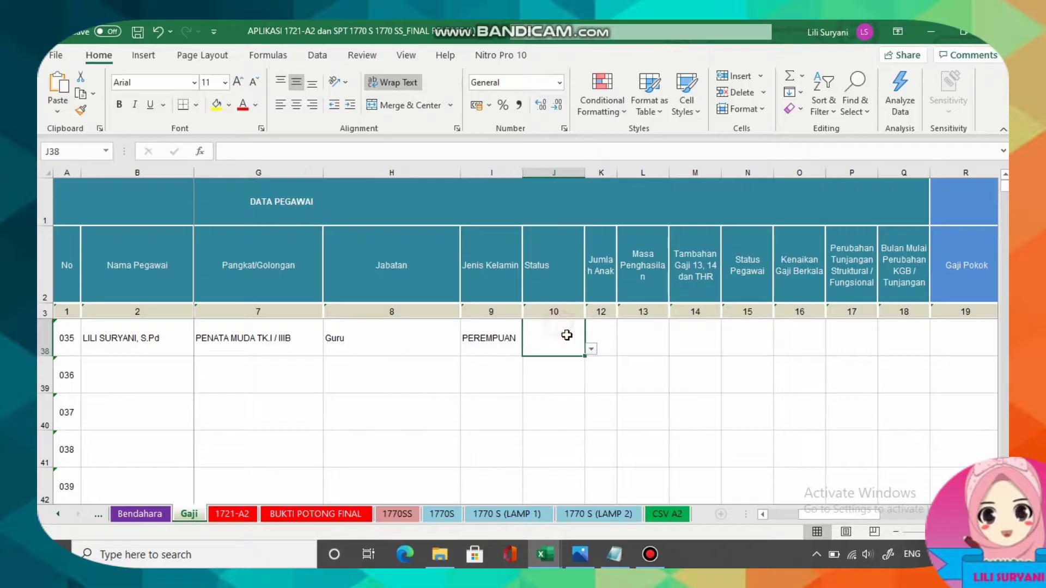
left_click(592, 349)
left_click(523, 362)
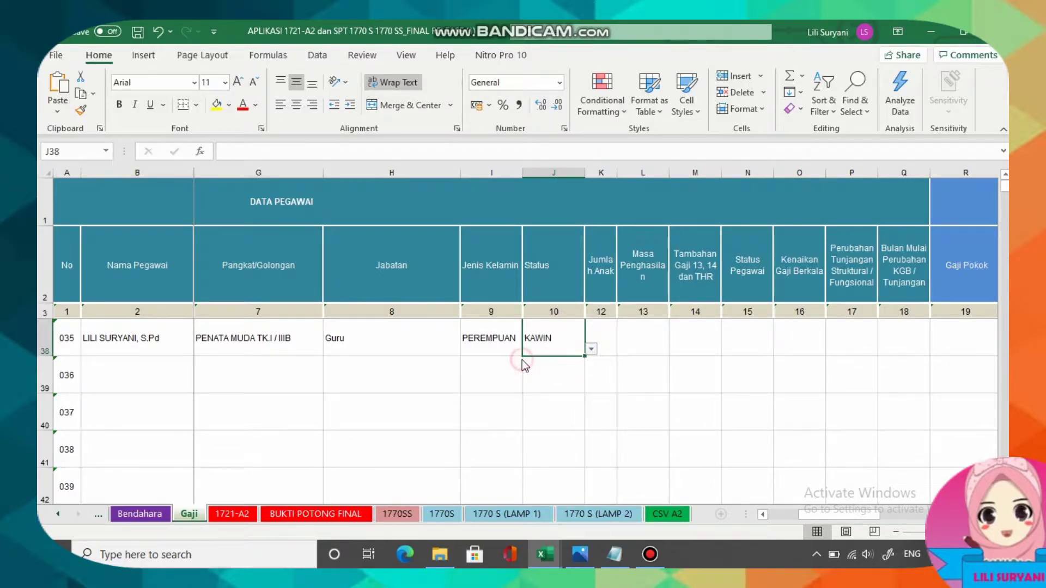
left_click(605, 335)
type("0")
left_click(629, 336)
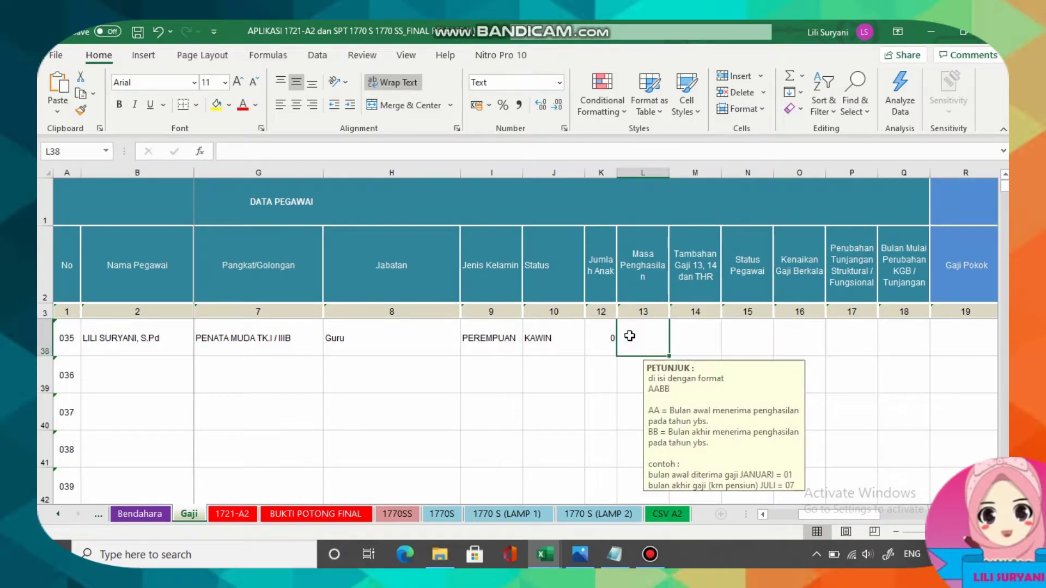
type("0112")
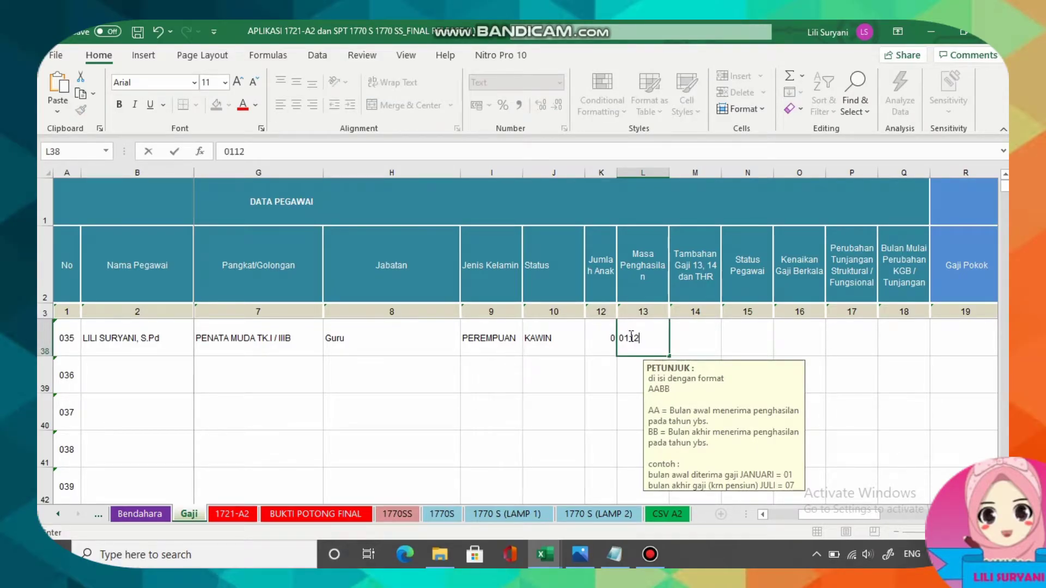
left_click(683, 334)
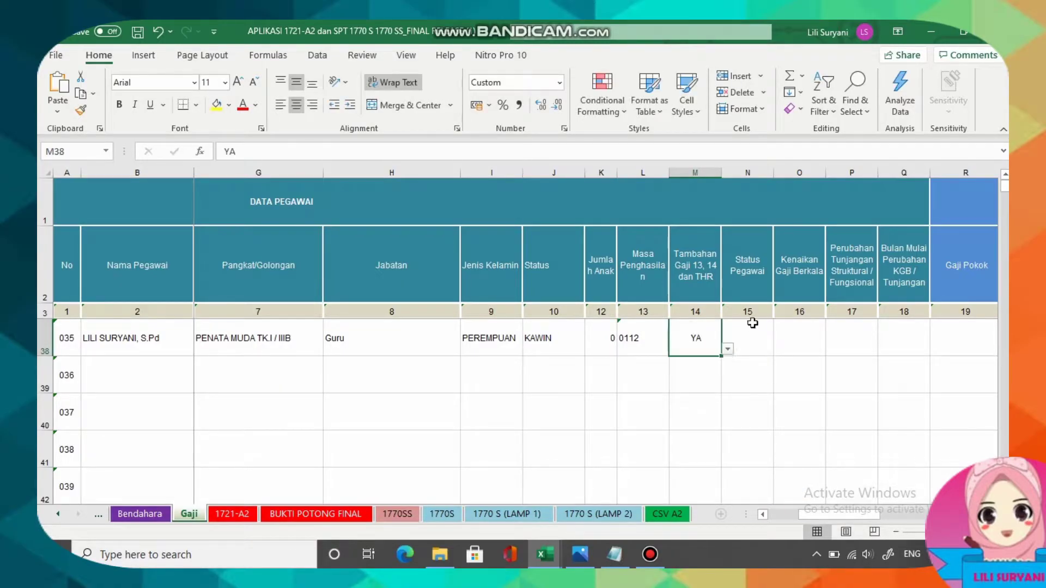
Set employment status PENUH and TIDAK for both salary increase and allowance change.
left_click(751, 336)
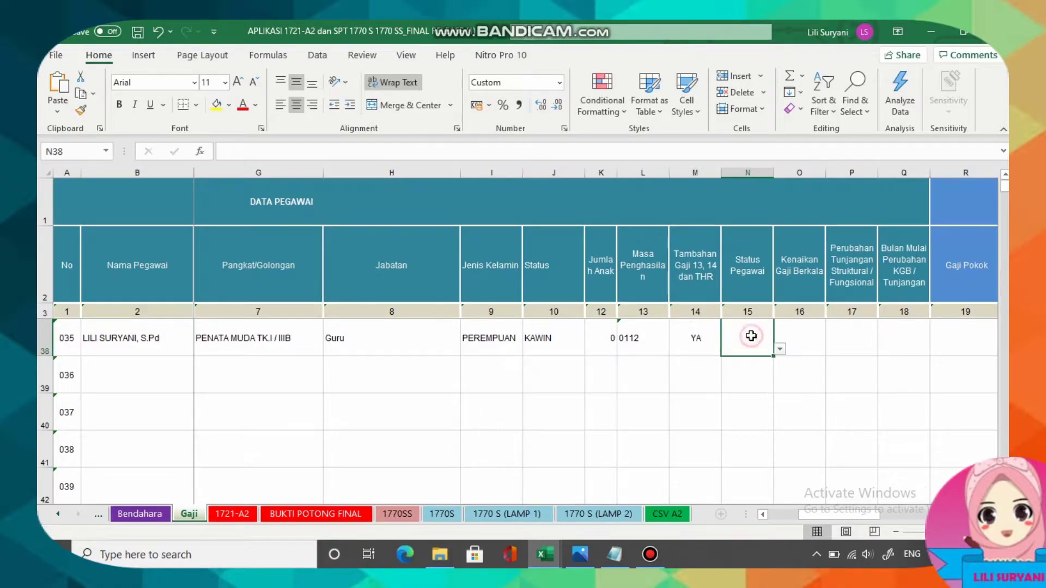
left_click(783, 352)
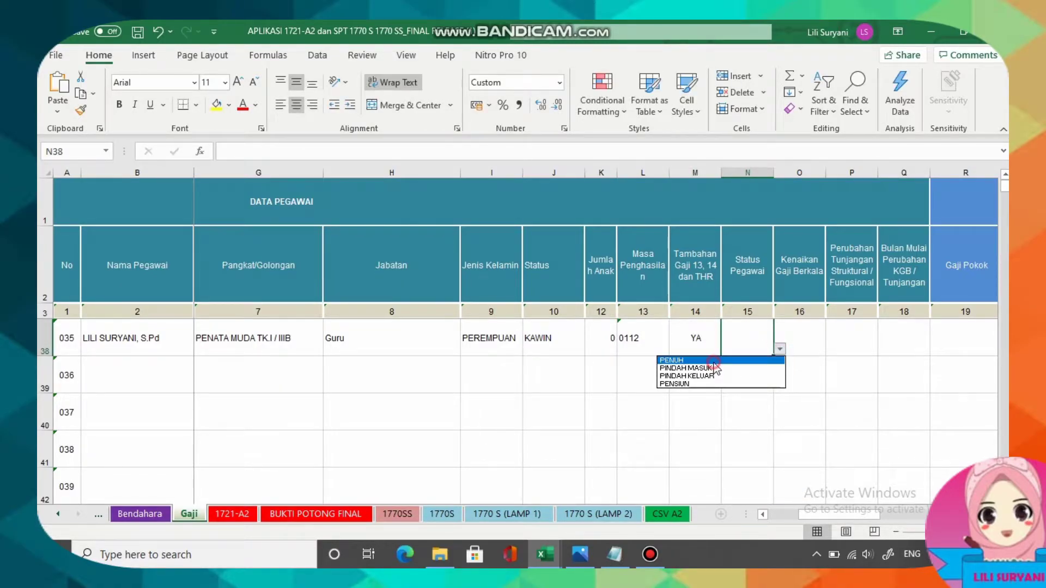
left_click(708, 360)
left_click(793, 338)
left_click(832, 349)
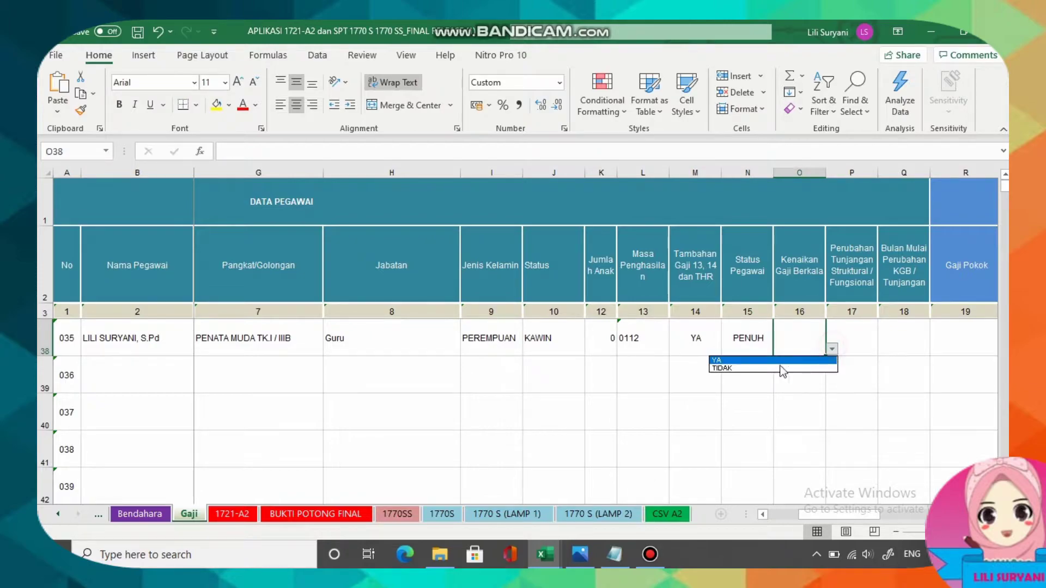
left_click(725, 366)
left_click(843, 344)
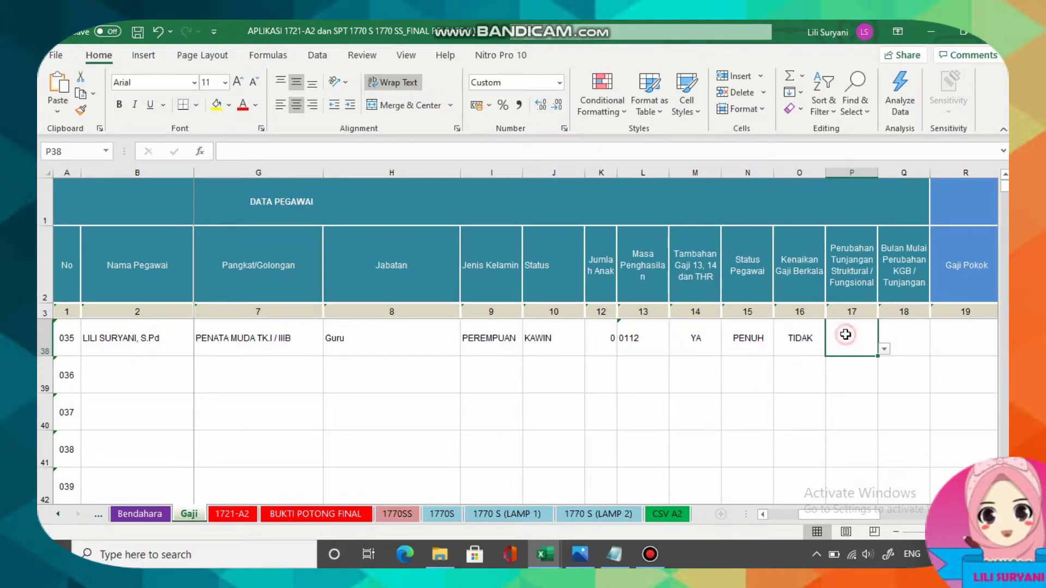
left_click(883, 350)
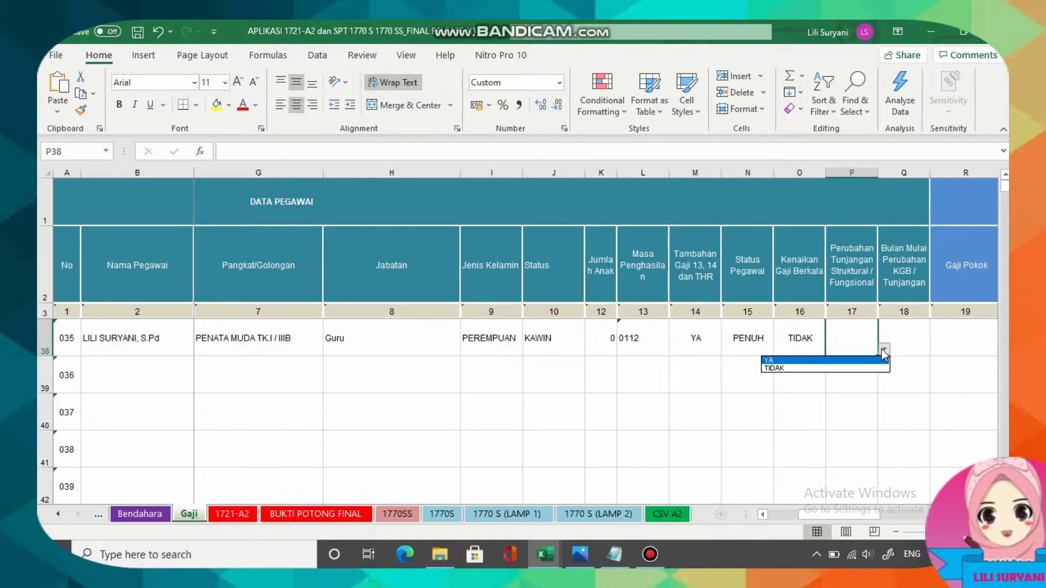
left_click(798, 369)
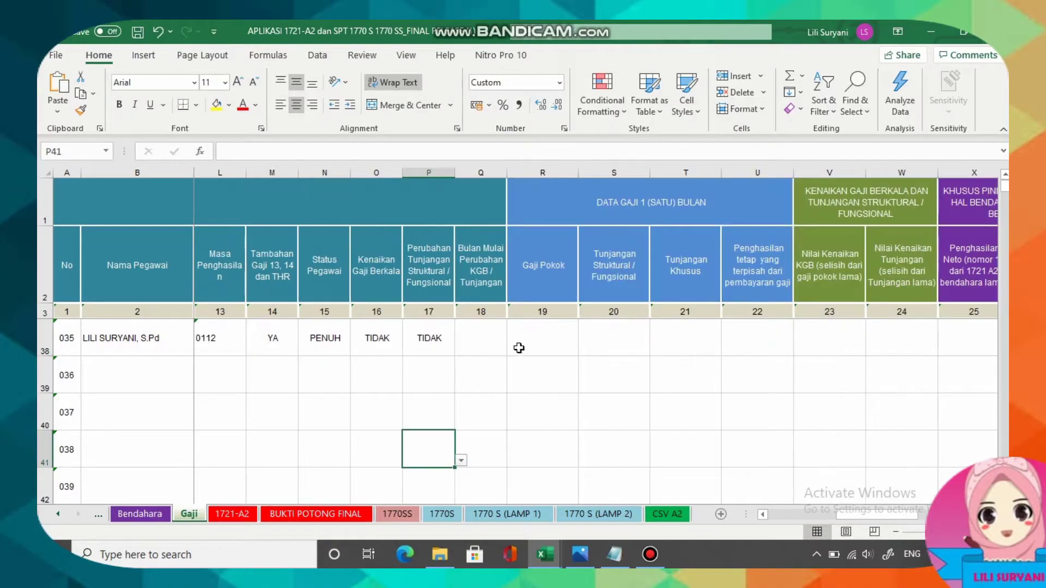
left_click(538, 344)
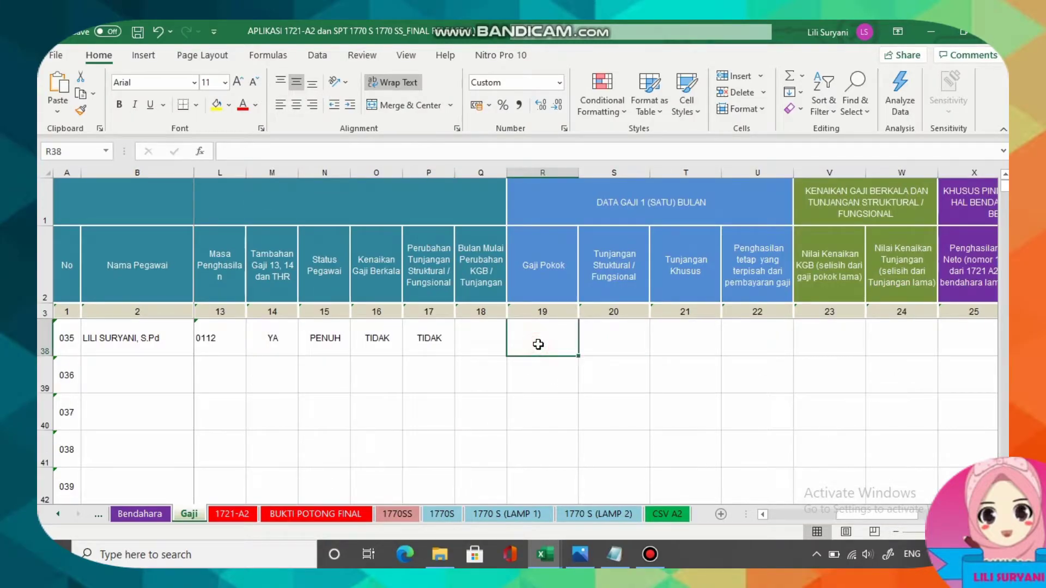
Enter Gaji Pokok 3.043.600 in R38 and allowance 327.000 in S38, read from the payroll scan.
left_click(579, 554)
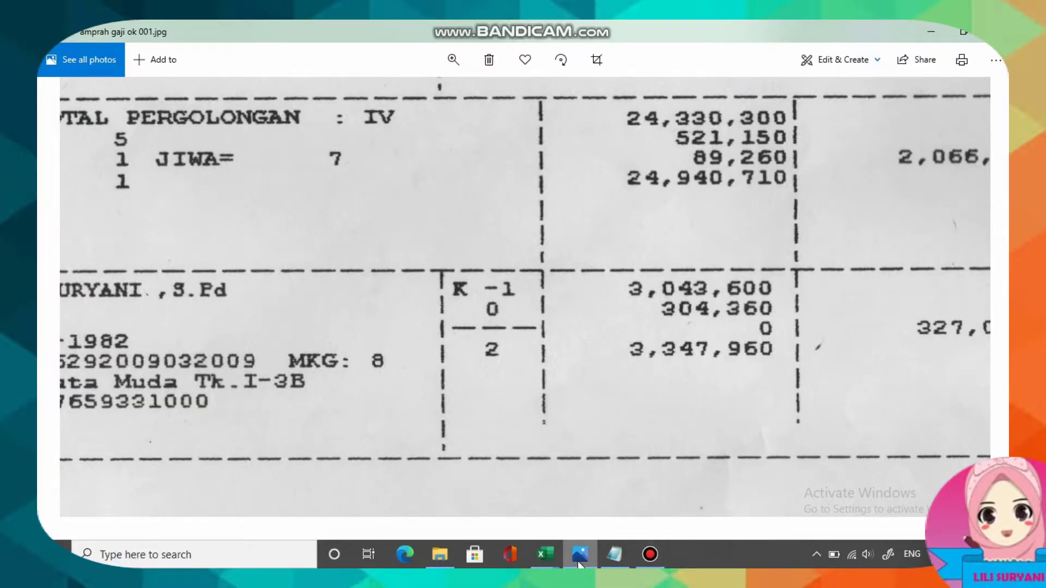
mouse_move(545, 553)
left_click(632, 474)
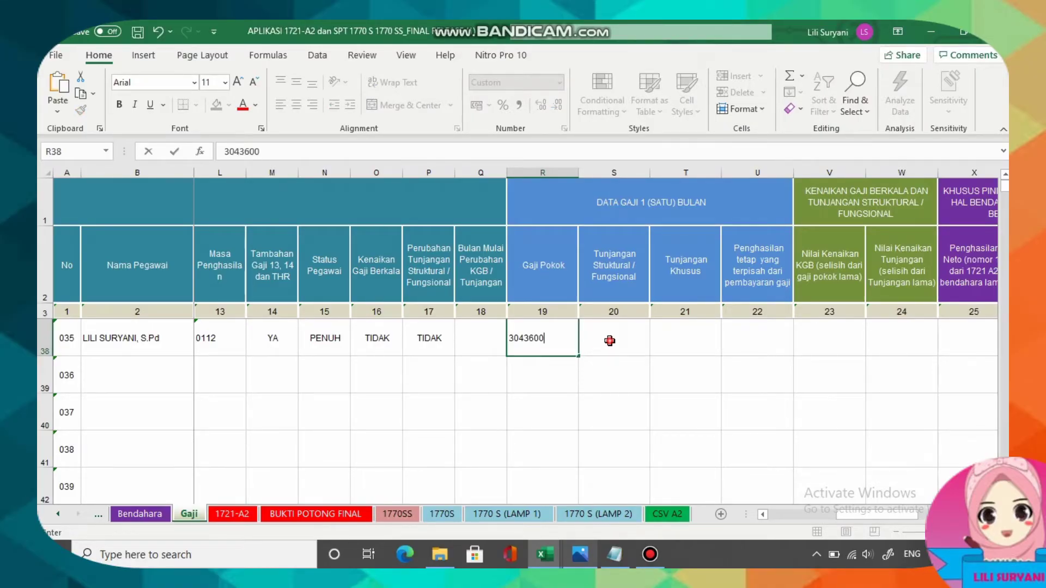
left_click(610, 340)
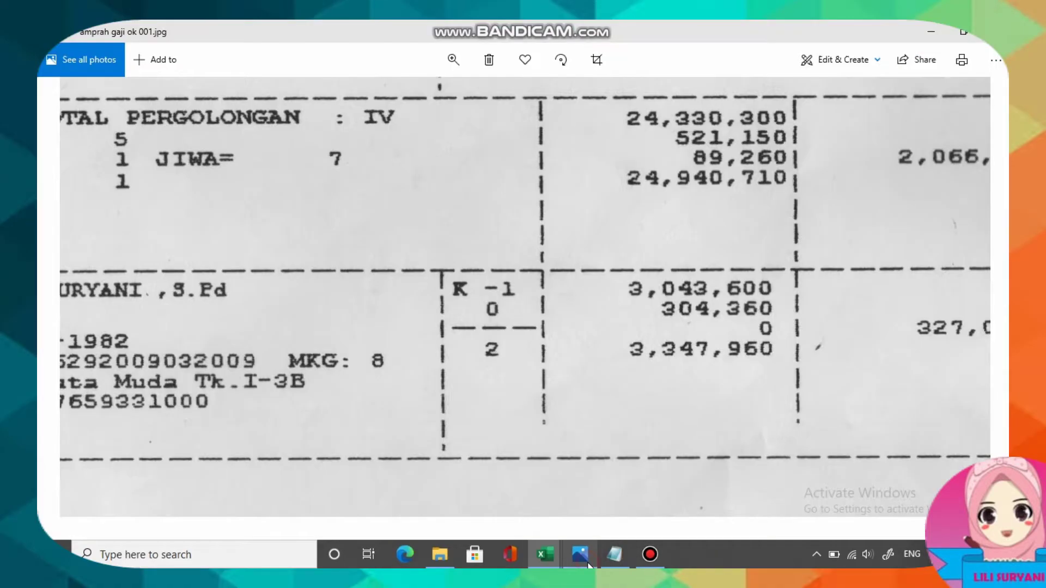
left_click(580, 554)
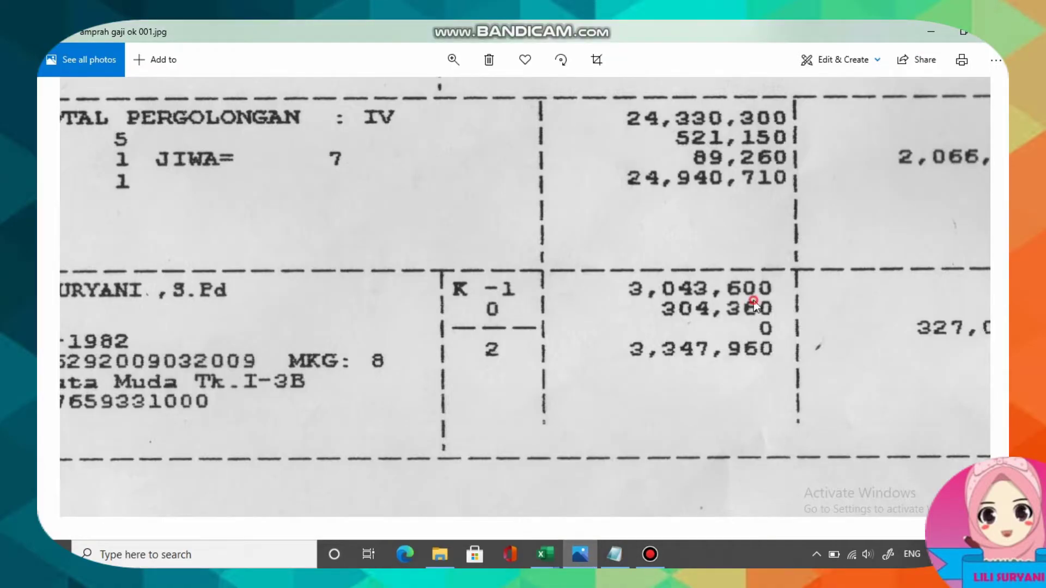
left_click_drag(754, 305, 439, 376)
key("alt+Tab")
left_click(683, 340)
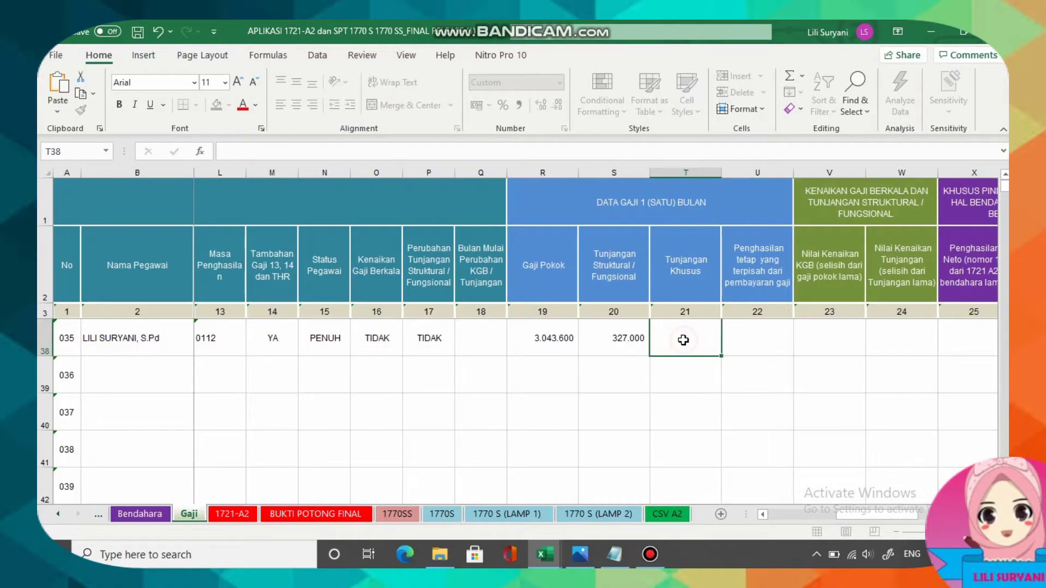
Compute gross income 3043600x12=36523200 in Notepad and copy the result.
key("Tab")
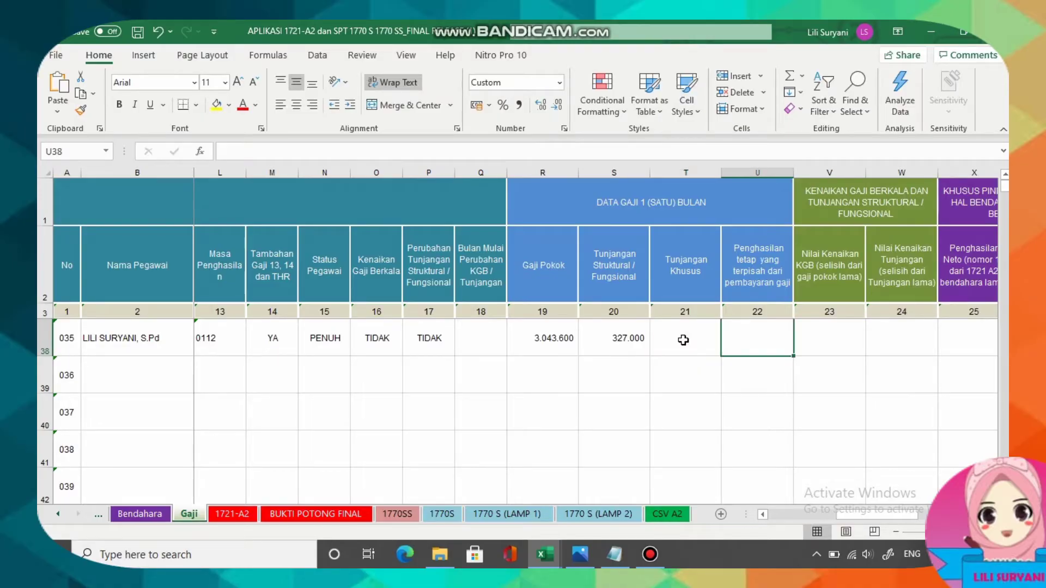
key("Tab")
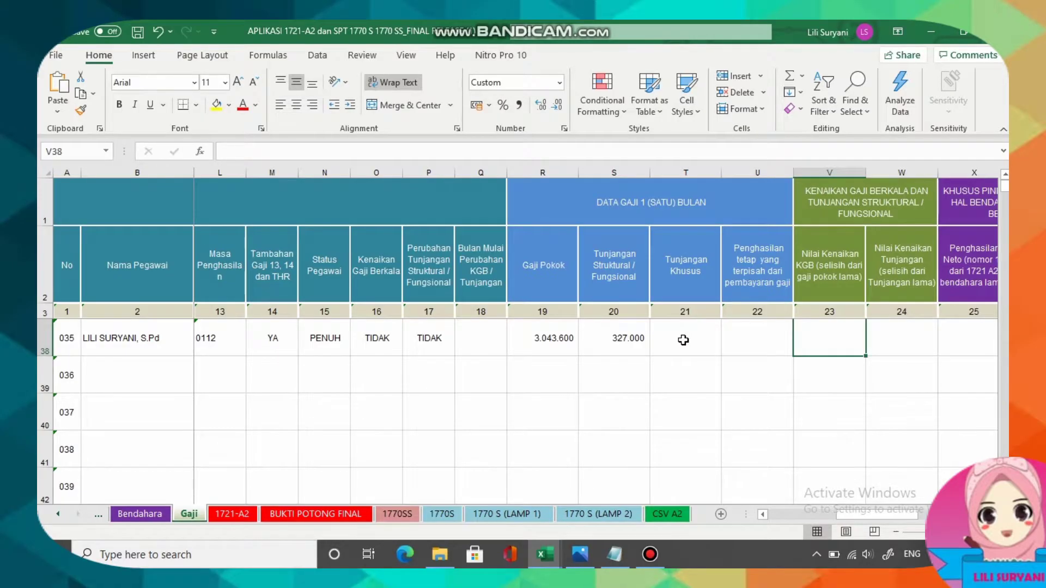
key("Tab")
key("Tab")
key("Tab")
key("Tab")
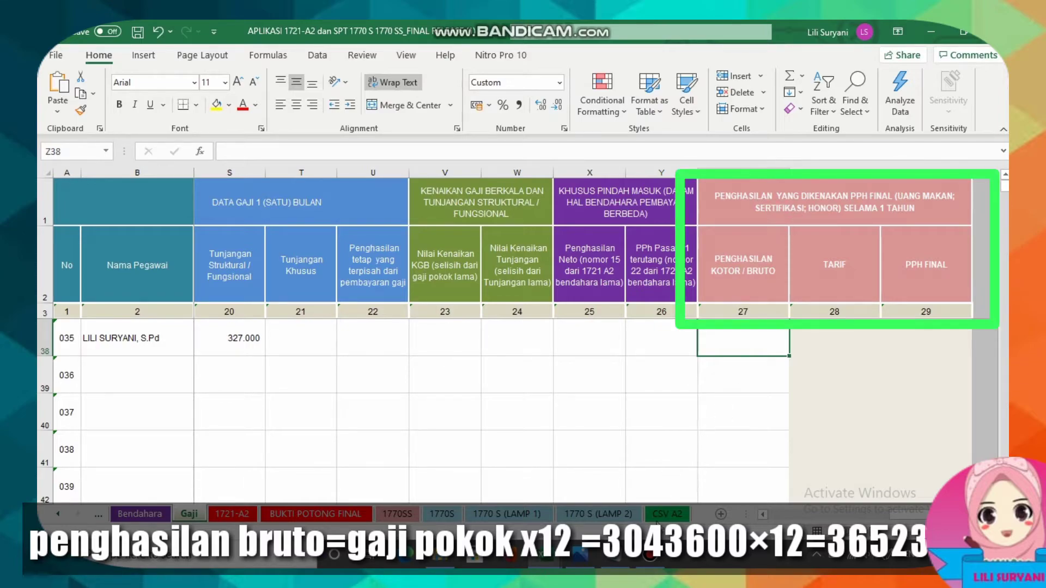
left_click(625, 561)
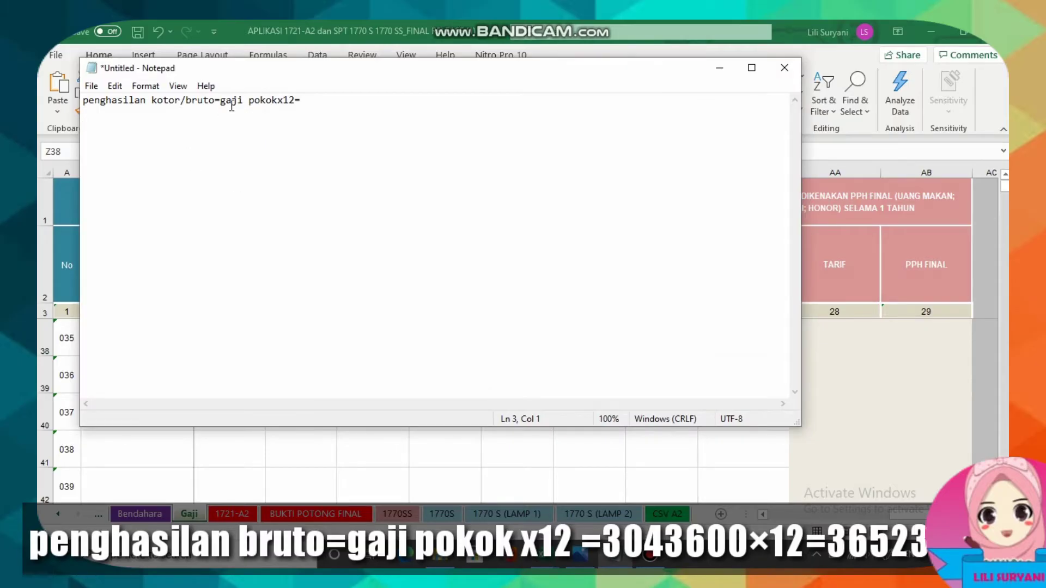
left_click(316, 101)
type("3043600x12=")
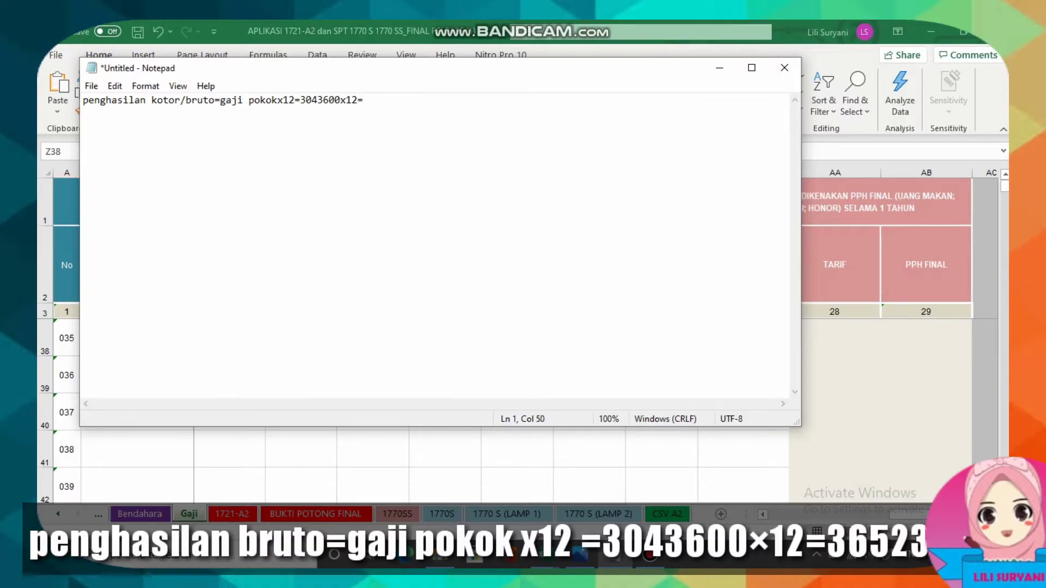
type("36523200")
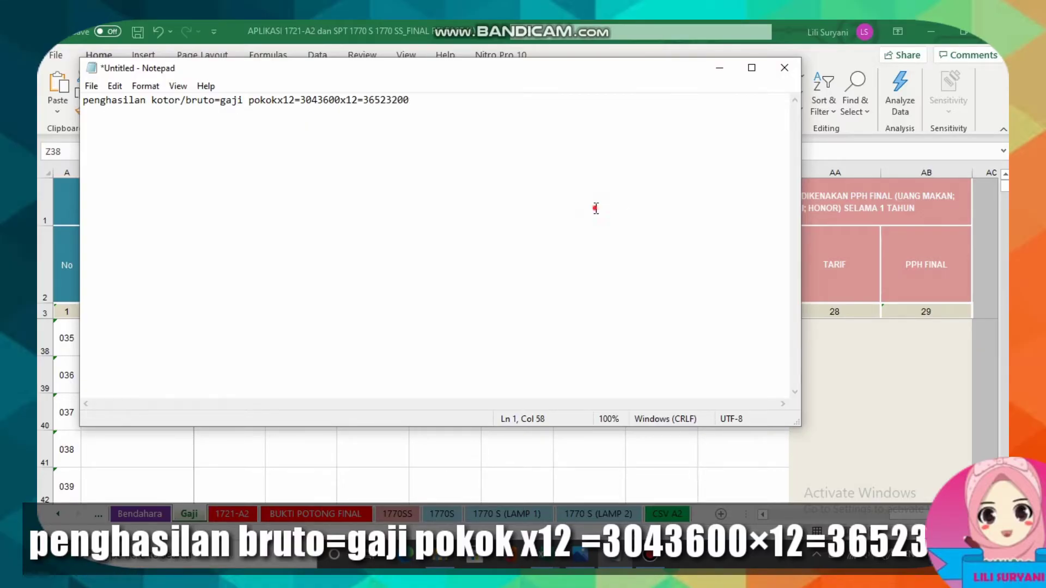
left_click(389, 123)
double_click(369, 101)
right_click(405, 100)
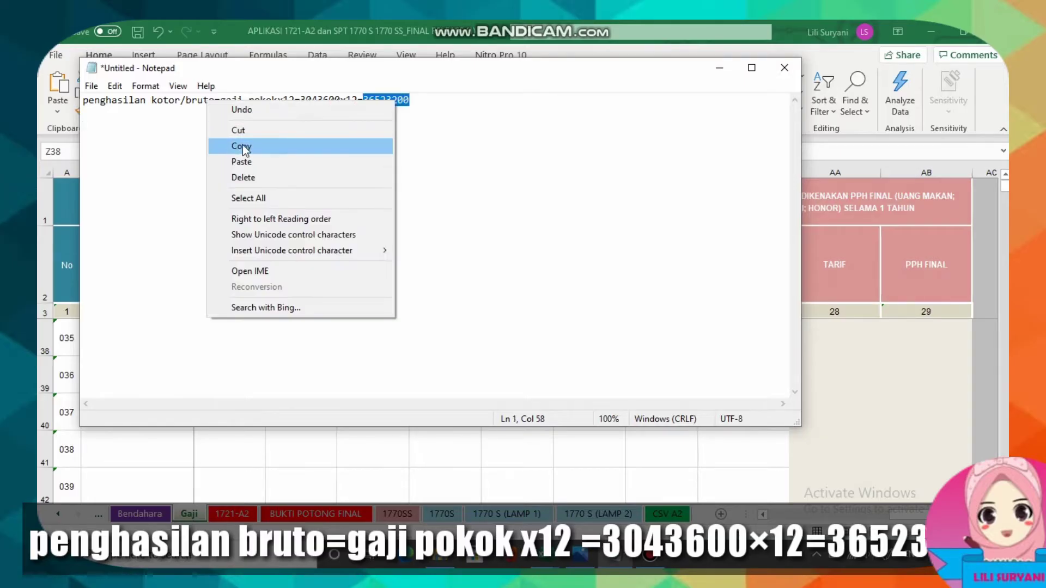
left_click(242, 145)
left_click(719, 69)
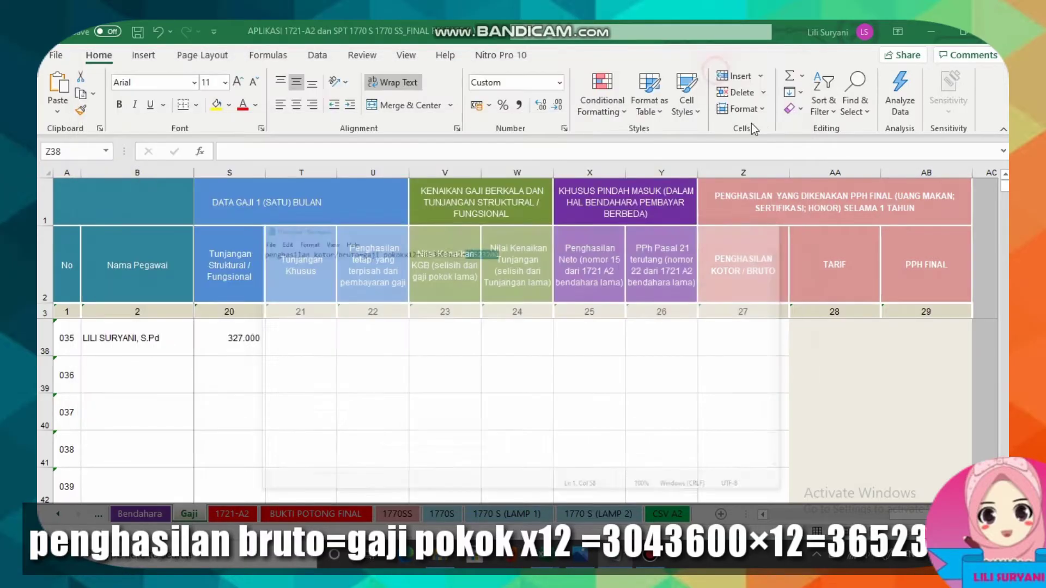
Paste 36523200 into Z38 and enter a 5% rate in AA38.
left_click(729, 337)
key("ctrl+v")
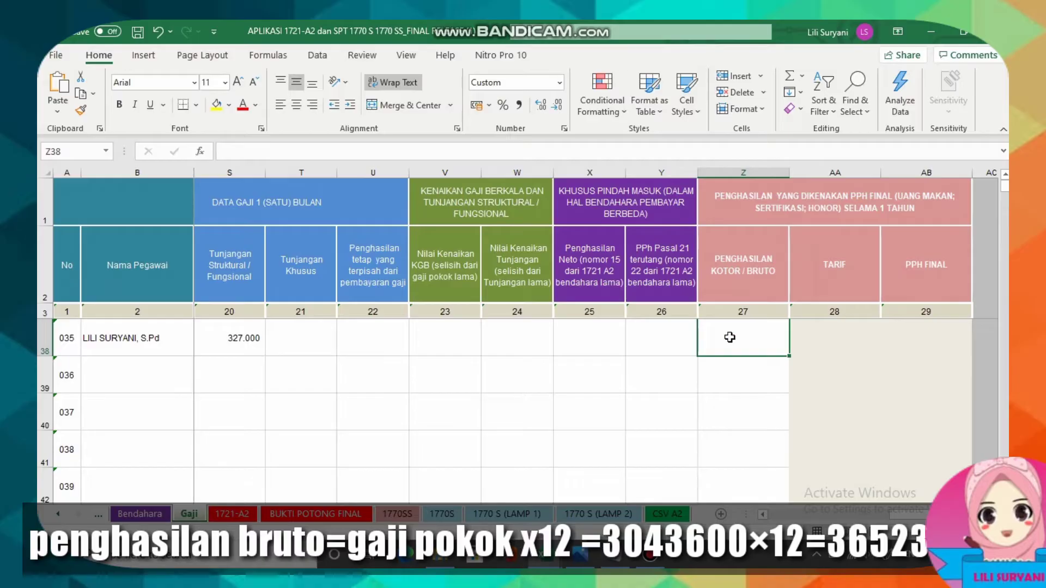
left_click(839, 339)
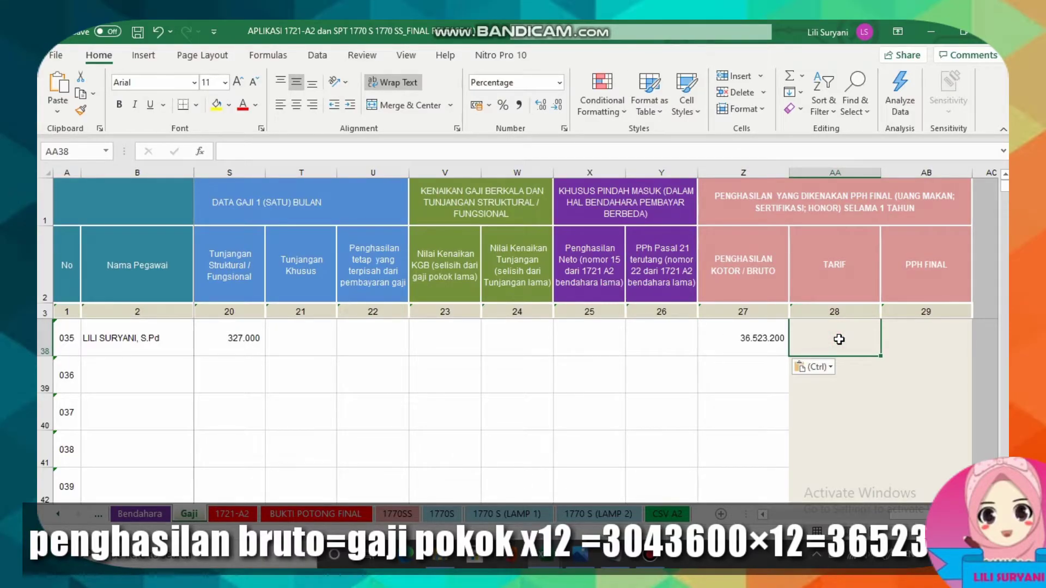
type("5")
key("Tab")
key("alt+Tab")
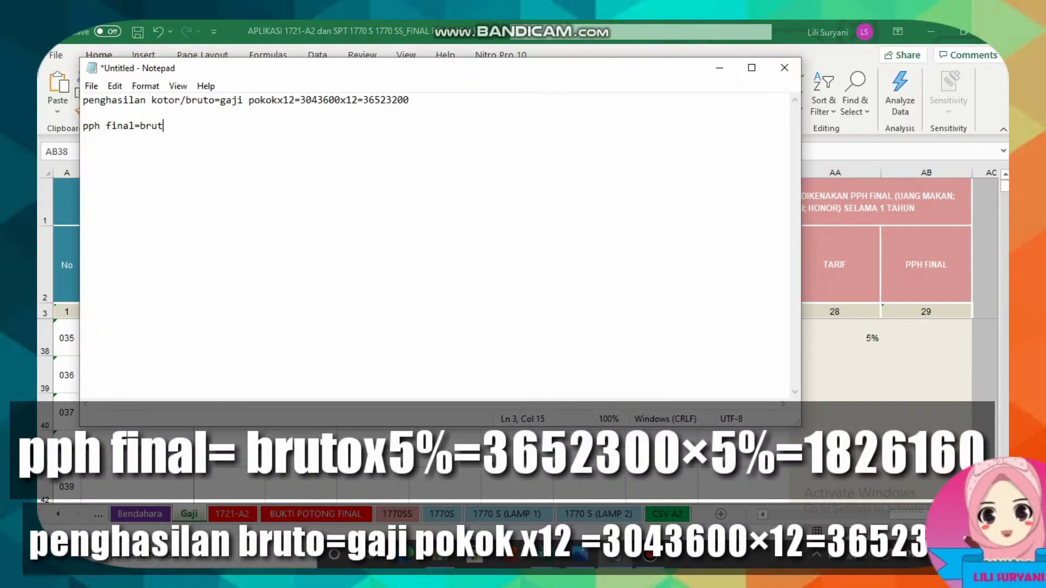
In Notepad, compute employee 035's final tax as 36523200 x 5% = 1826160.
type("brutox5%=")
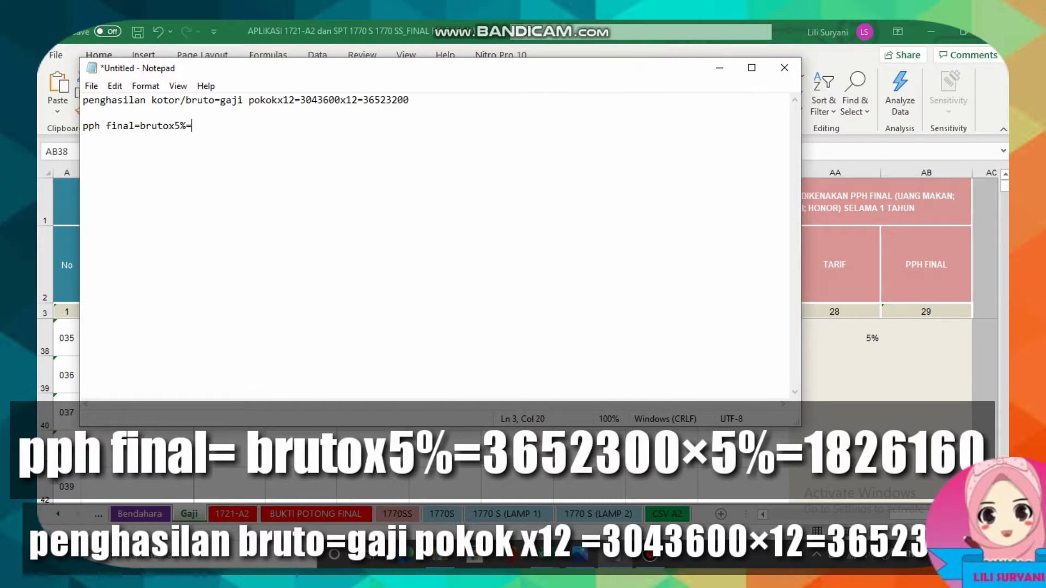
left_click_drag(366, 103, 409, 103)
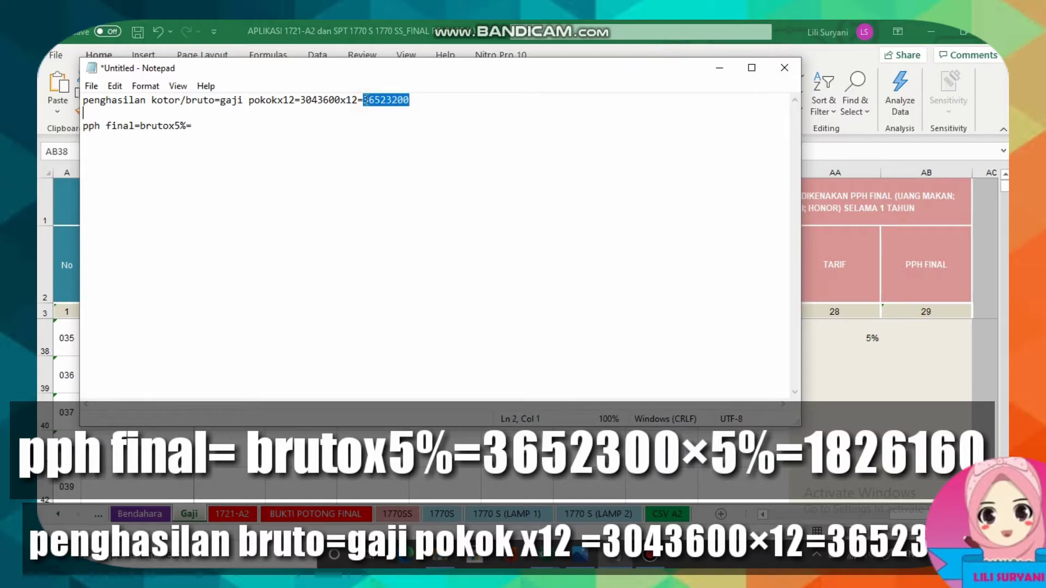
right_click(384, 107)
left_click(273, 148)
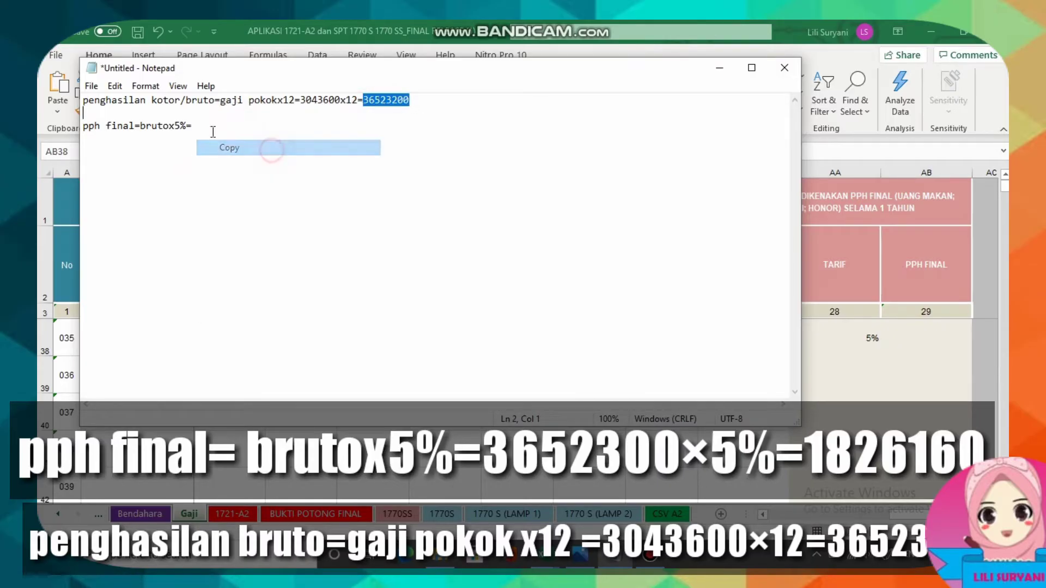
left_click(213, 131)
key("ctrl+v")
type("x")
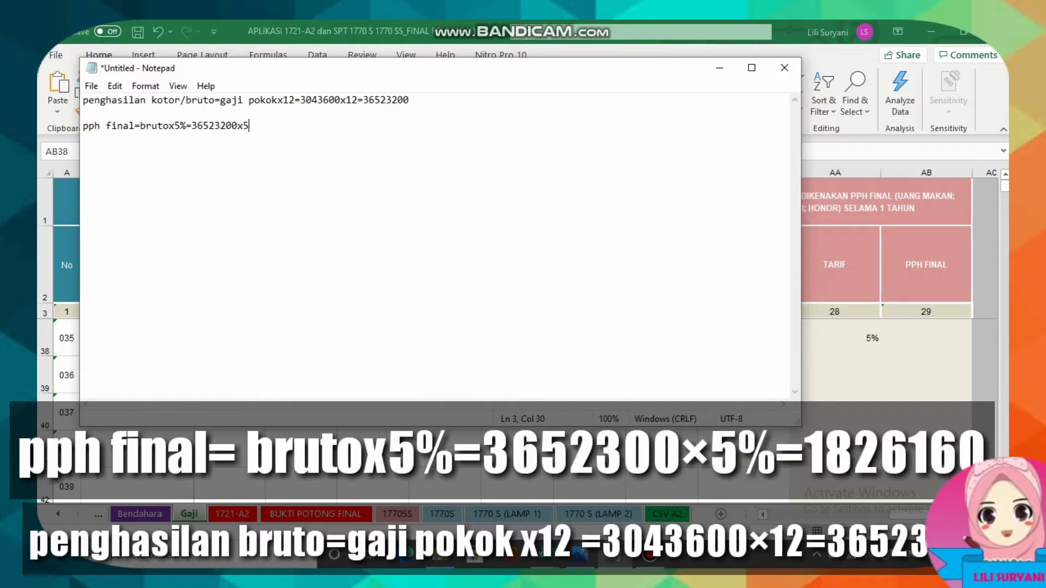
type("5%=")
key("ctrl+v")
Copy 1826160 into the PPH FINAL cell AB38 and view the 1721-A2 form sheet.
left_click_drag(260, 127, 301, 128)
right_click(109, 129)
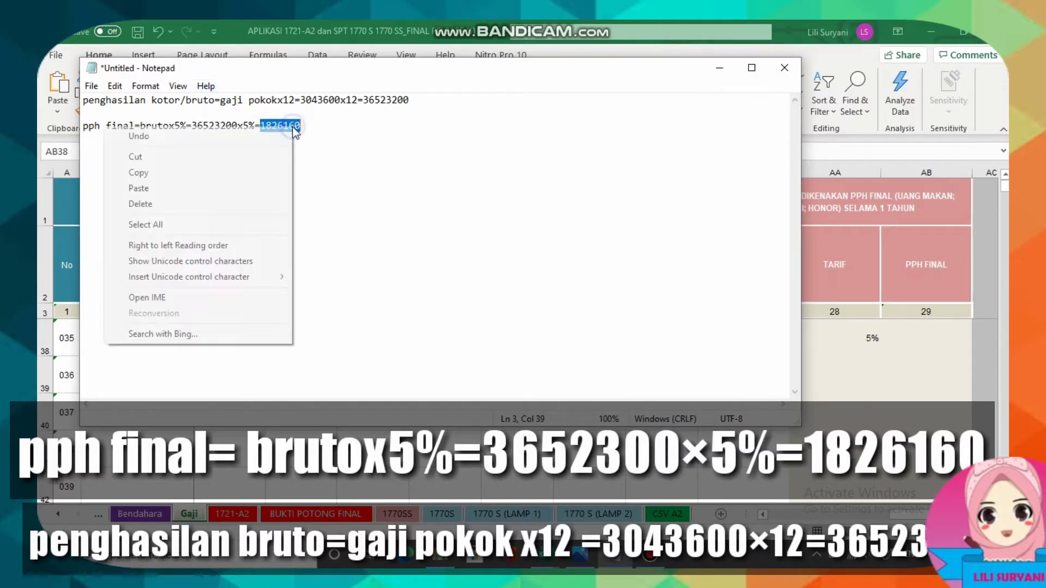
left_click(157, 173)
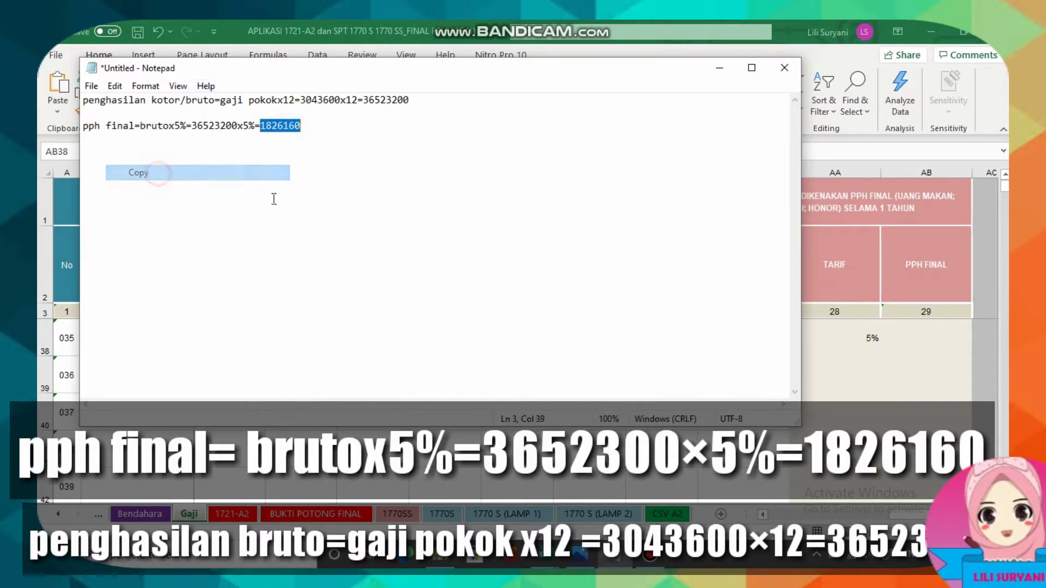
left_click(719, 67)
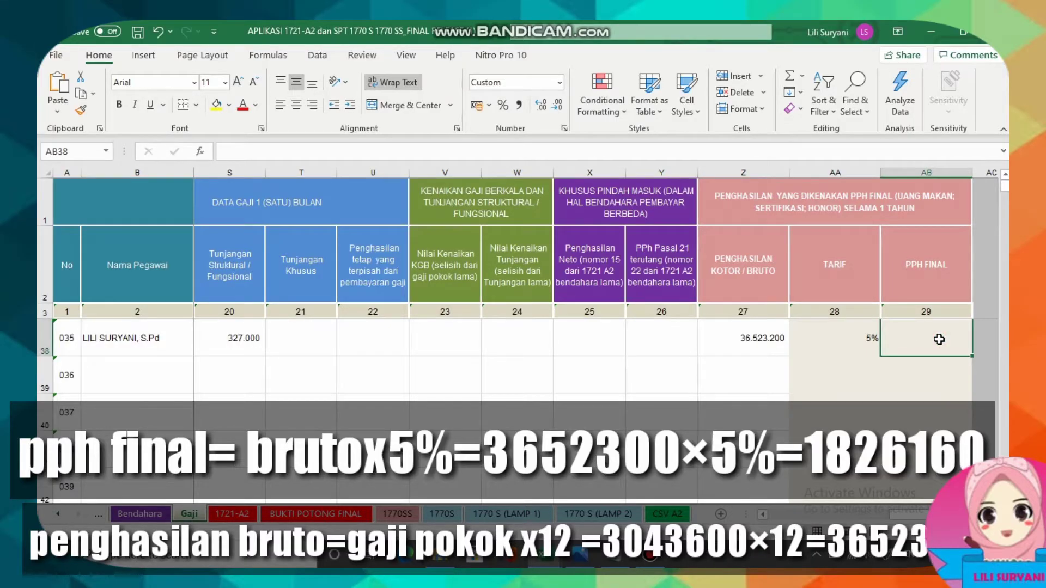
key("ctrl+v")
key("Left")
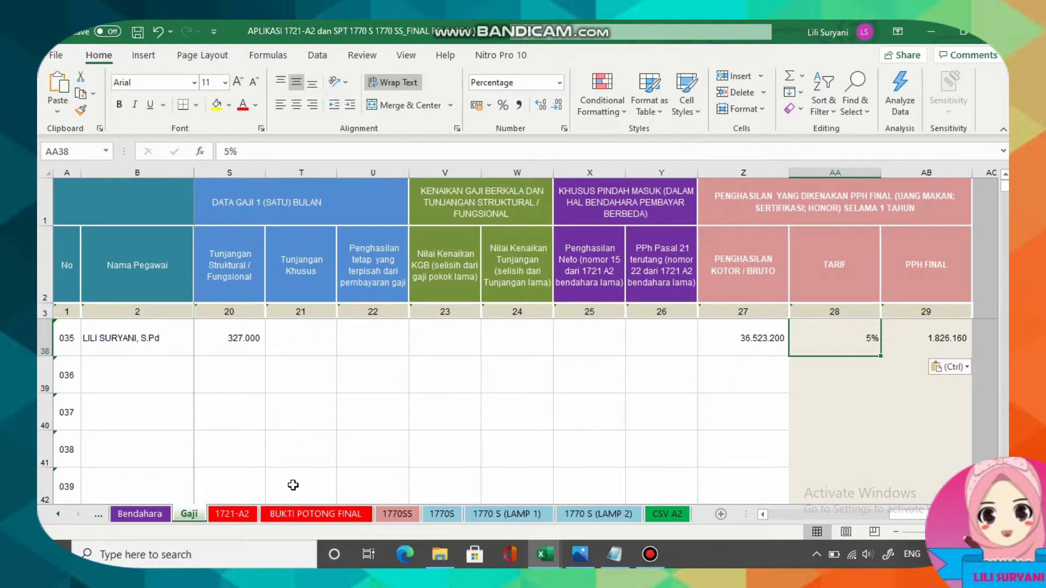
left_click(231, 516)
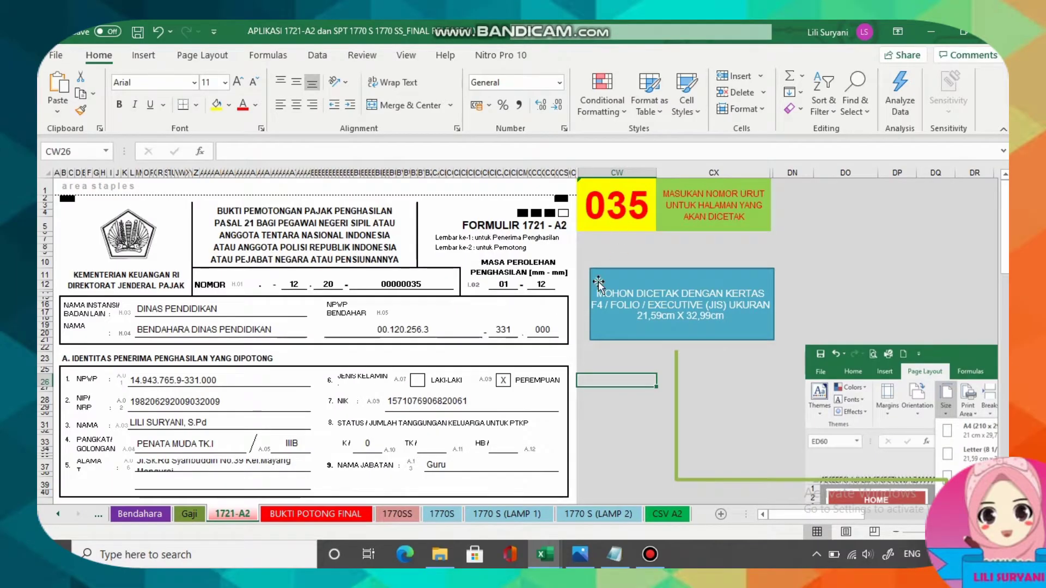
scroll(396, 385, "down", 2)
scroll(395, 386, "down", 10)
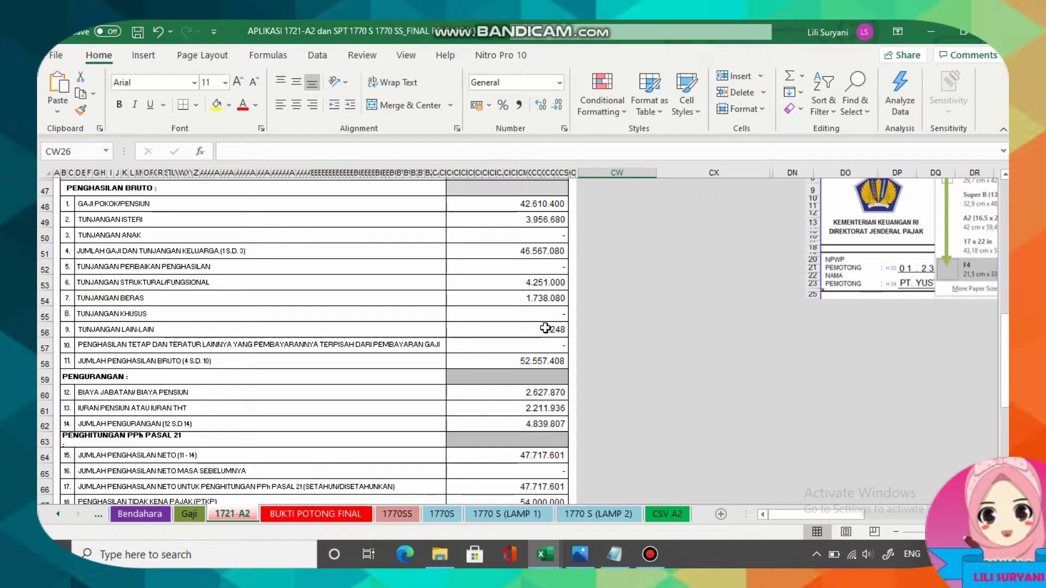
scroll(546, 328, "down", 2)
scroll(545, 328, "up", 10)
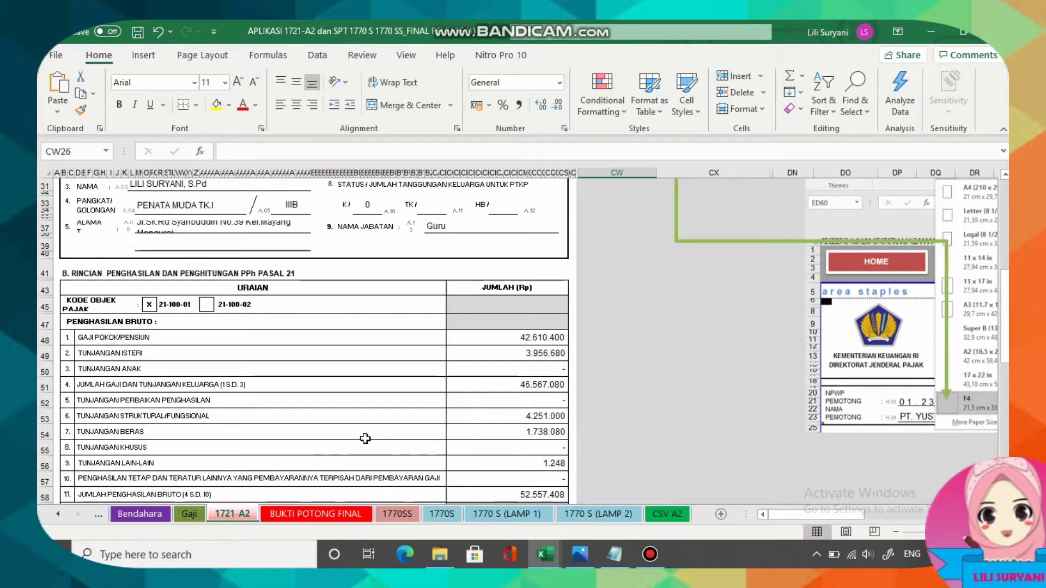
left_click(315, 514)
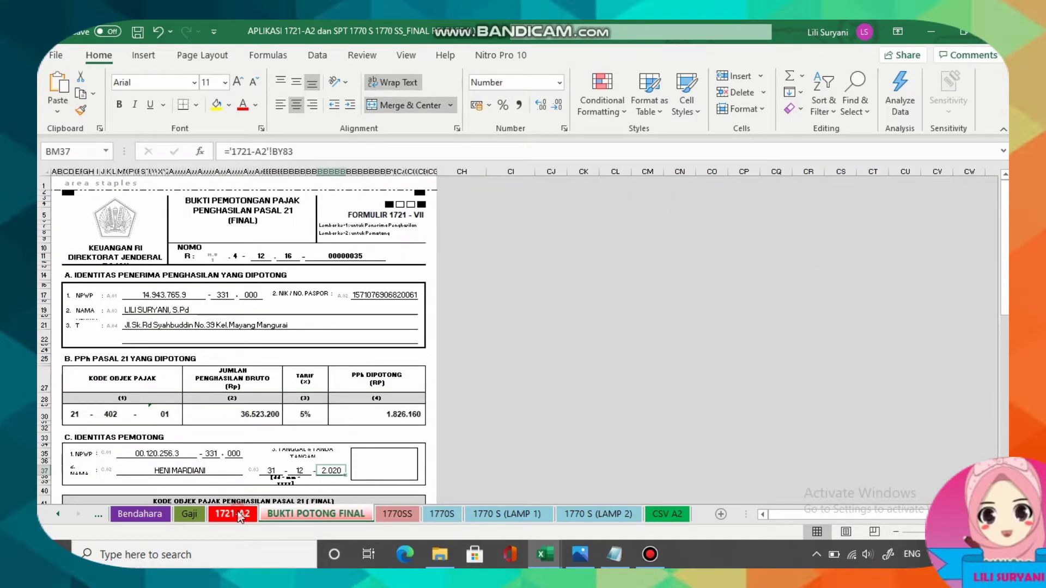
key("ctrl+Page_Up")
scroll(408, 361, "up", 4)
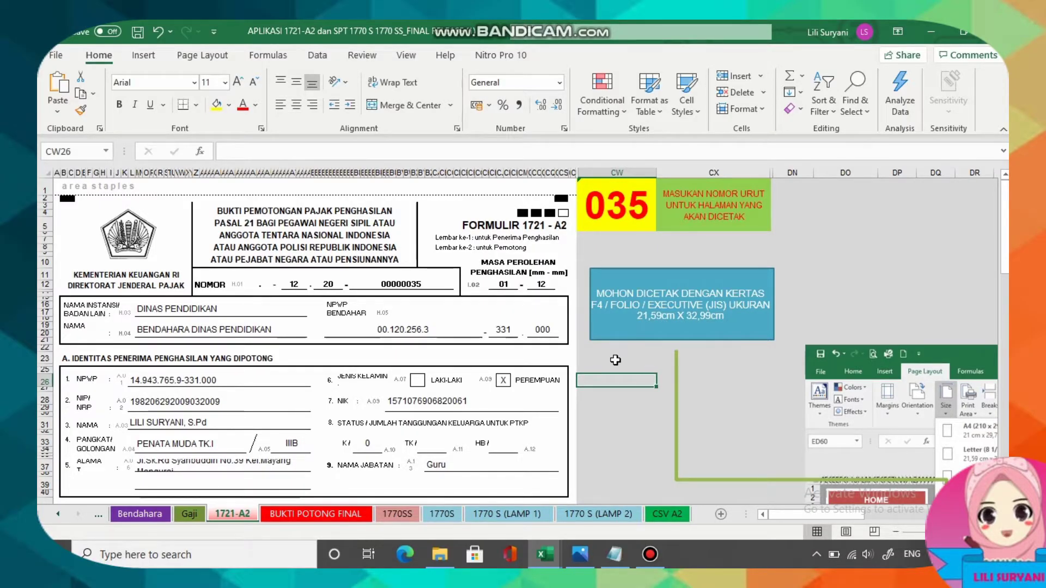
key("ctrl+p")
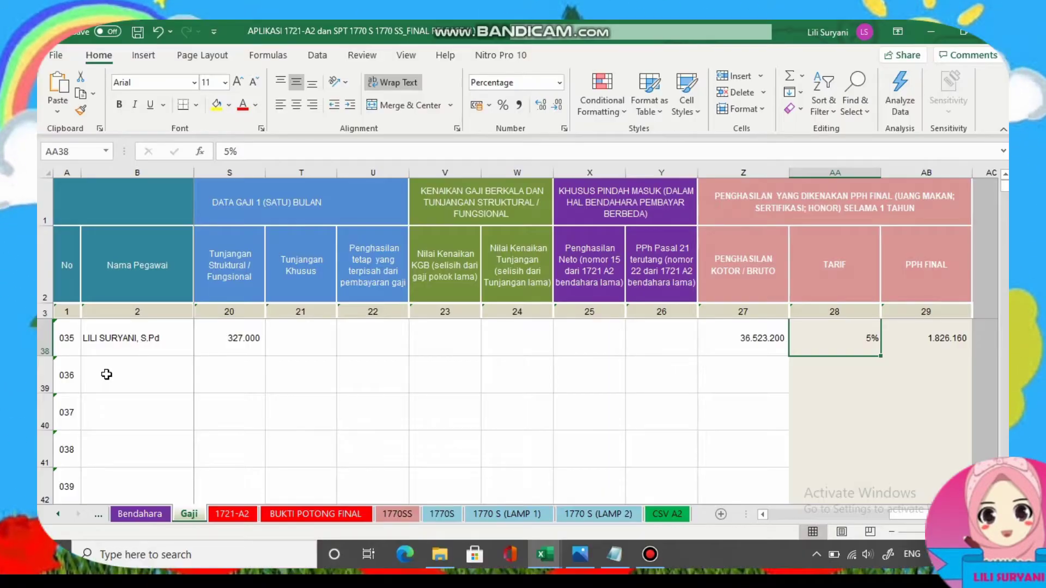
Paste employee 036's name into cell B39 of the Gaji sheet.
left_click(105, 373)
left_click(247, 151)
key("ctrl+v")
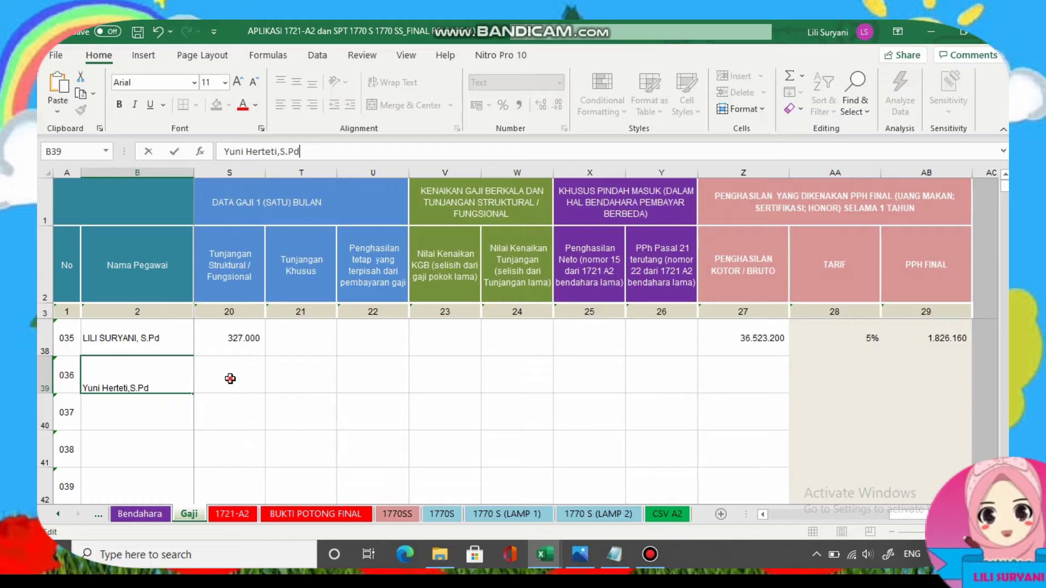
left_click(229, 376)
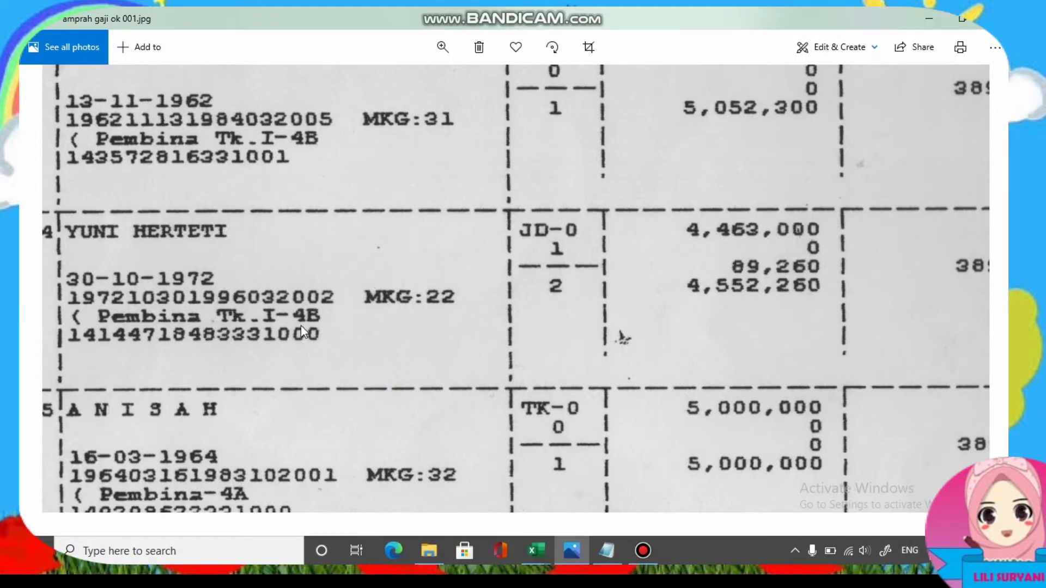
mouse_move(545, 554)
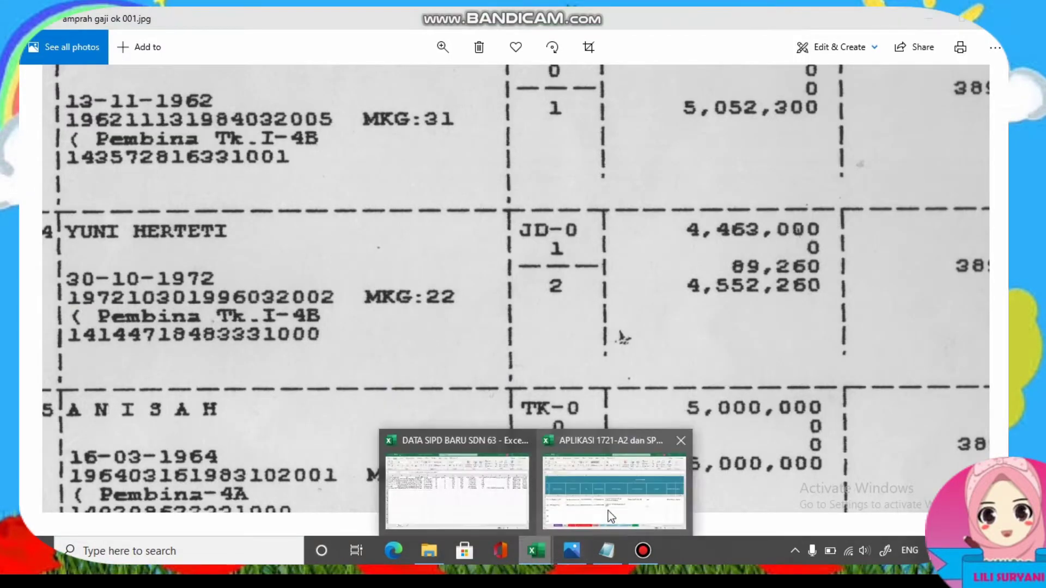
left_click(608, 511)
Set row 39's rank to PEMBINA TK.I / IVB, position to guru, and gender to PEREMPUAN.
left_click(743, 379)
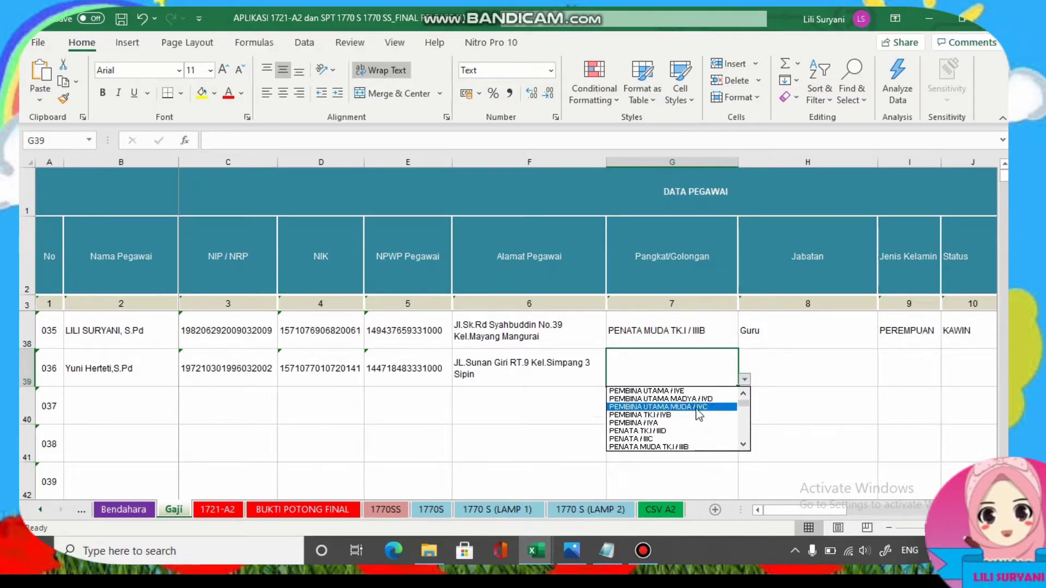
left_click(675, 416)
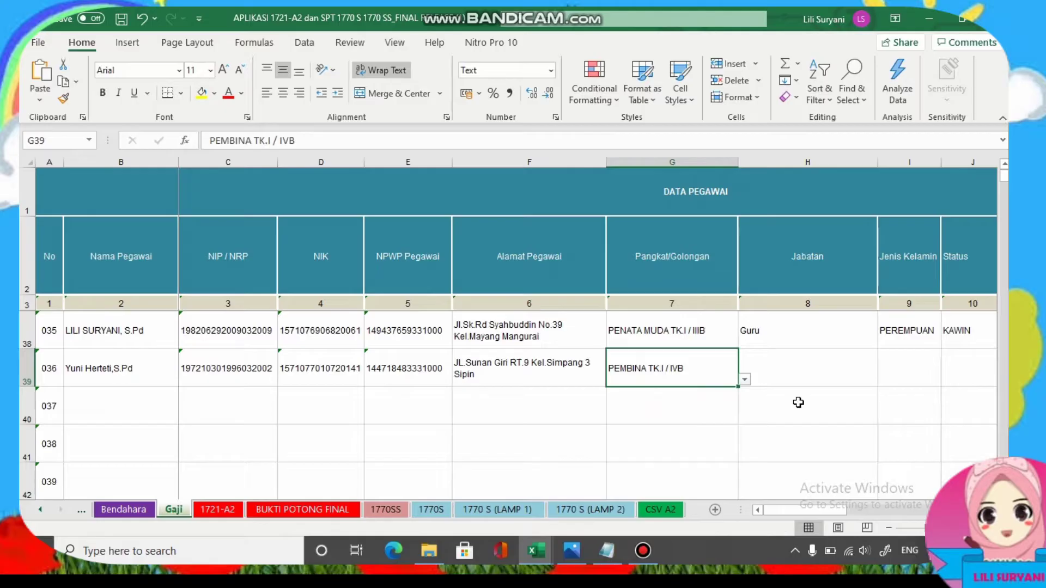
left_click(786, 364)
type("guru")
key("Tab")
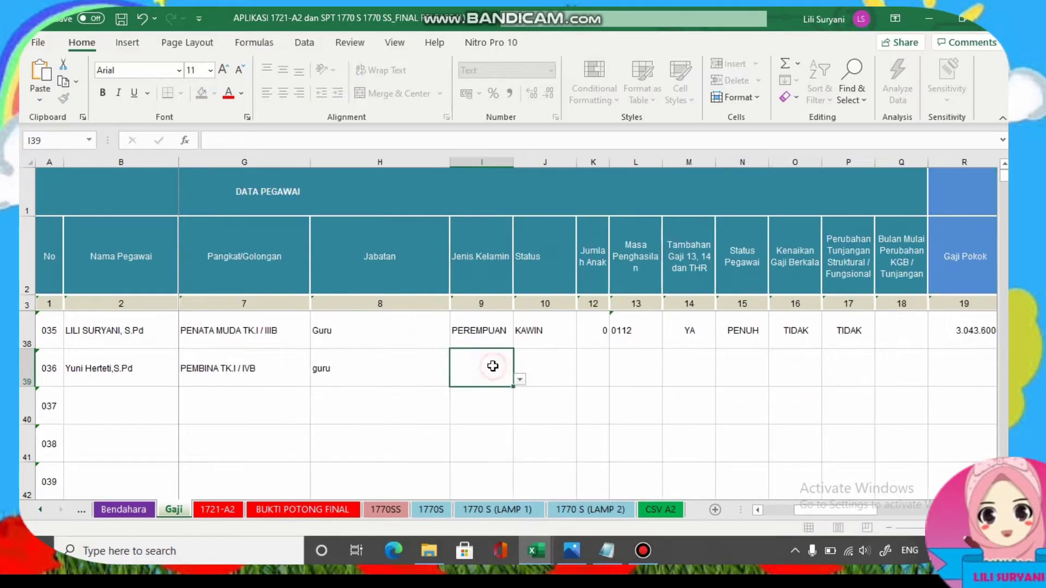
left_click(520, 380)
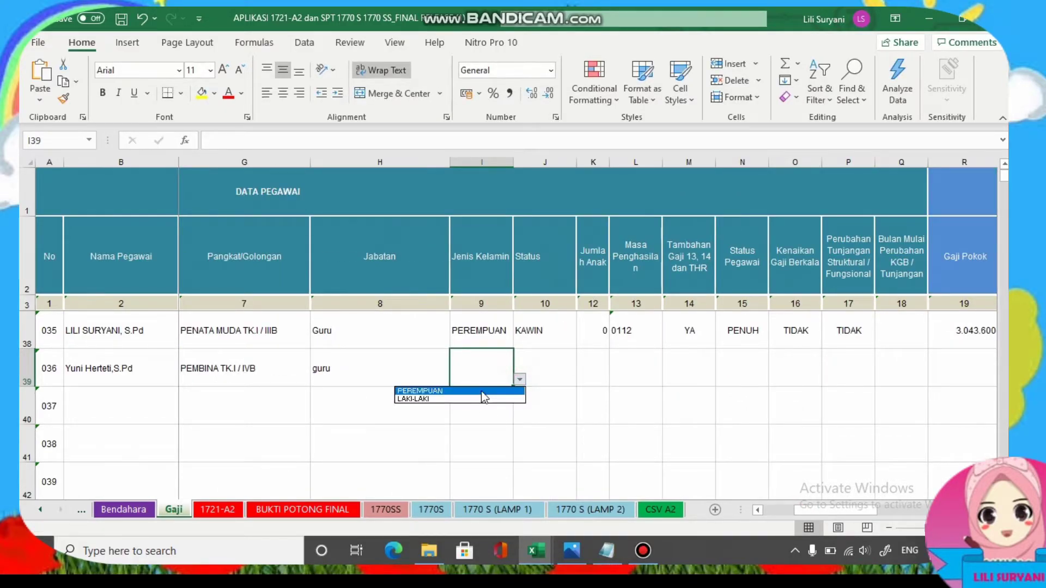
left_click(479, 392)
Check the pay-slip scan and set J39 marital status to TIDAK KAWIN.
left_click(554, 353)
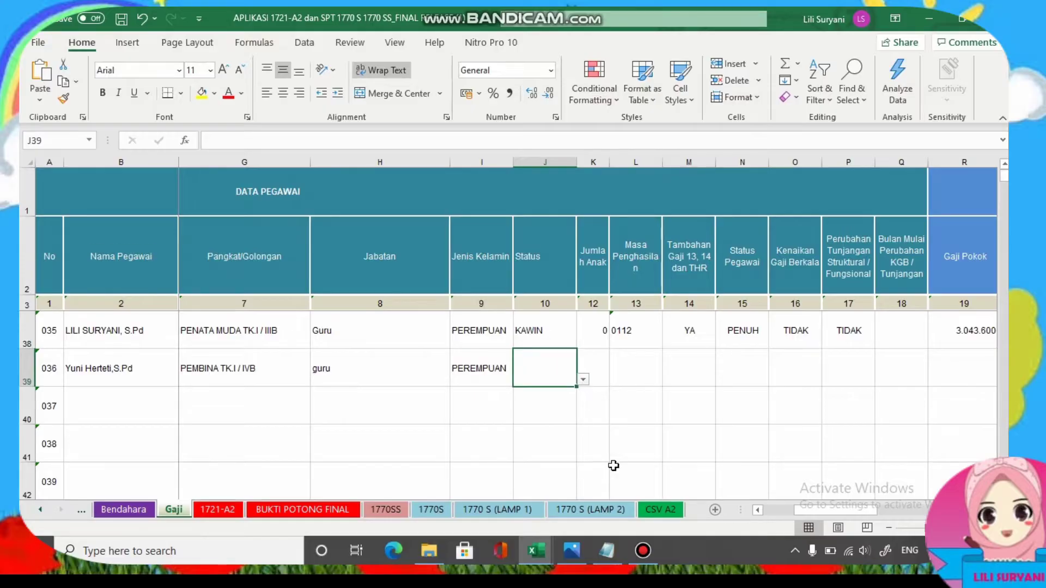
left_click(572, 551)
mouse_move(538, 553)
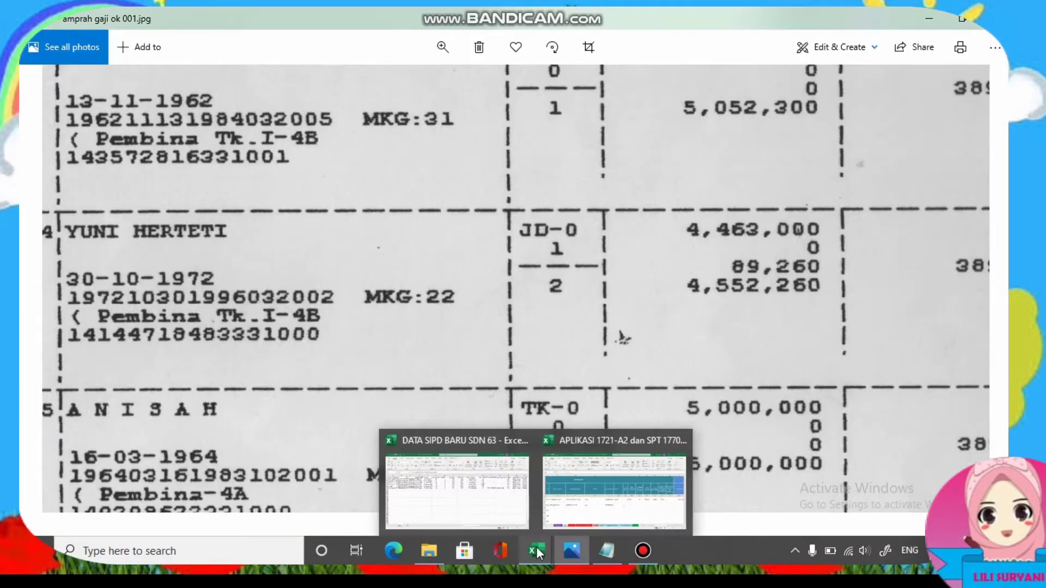
left_click(599, 487)
left_click(584, 380)
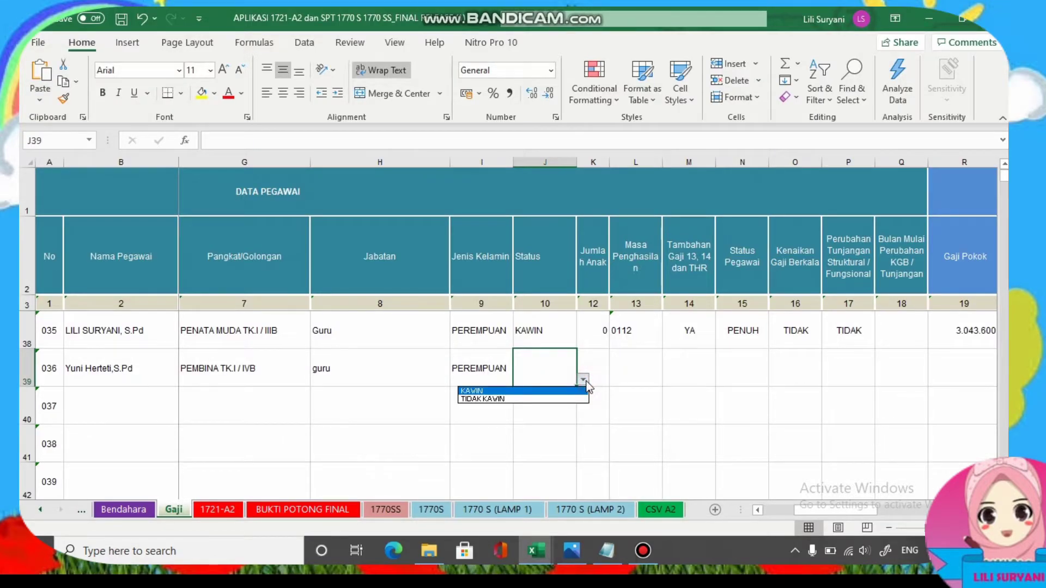
left_click(535, 402)
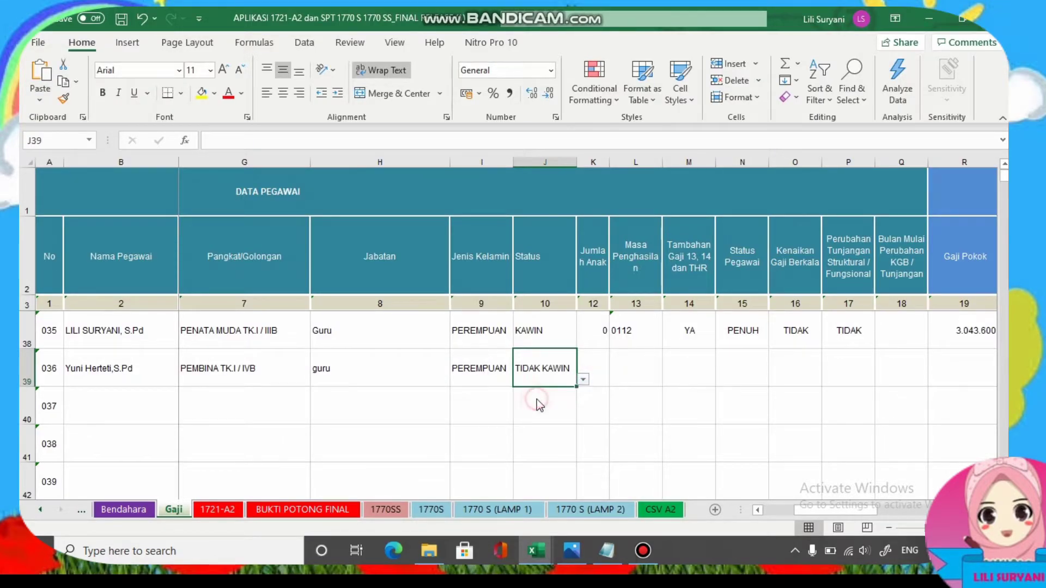
Set K39 children count to 1 and the income period L39 to 0112.
left_click(594, 366)
left_click(575, 549)
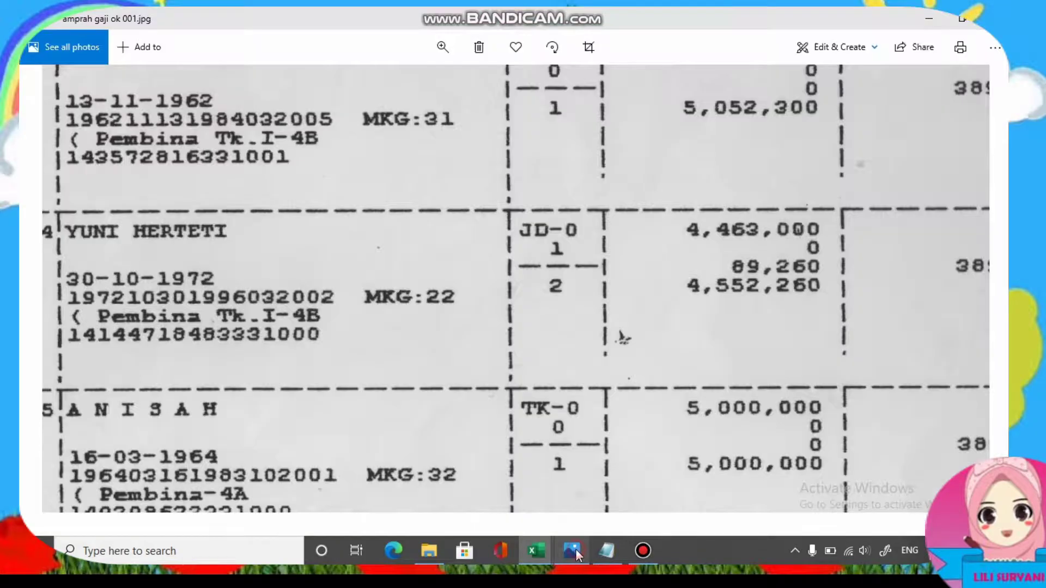
left_click(575, 549)
left_click(616, 380)
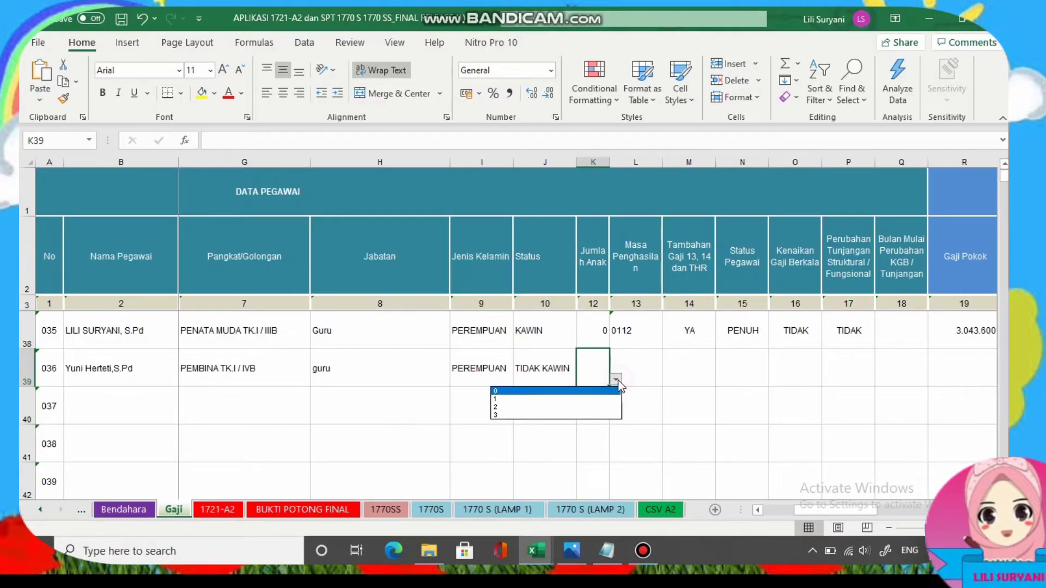
left_click(517, 399)
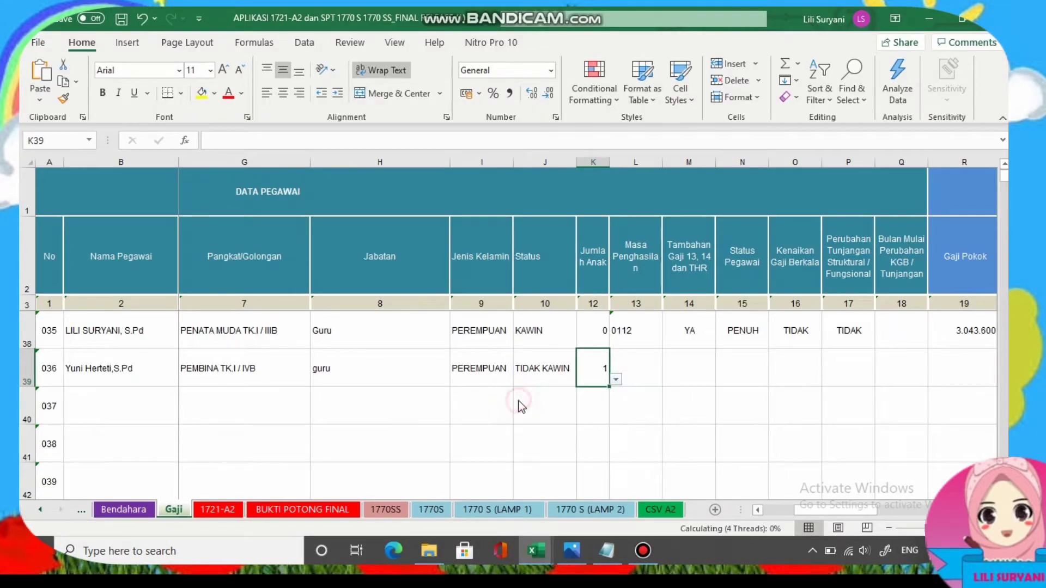
left_click(631, 366)
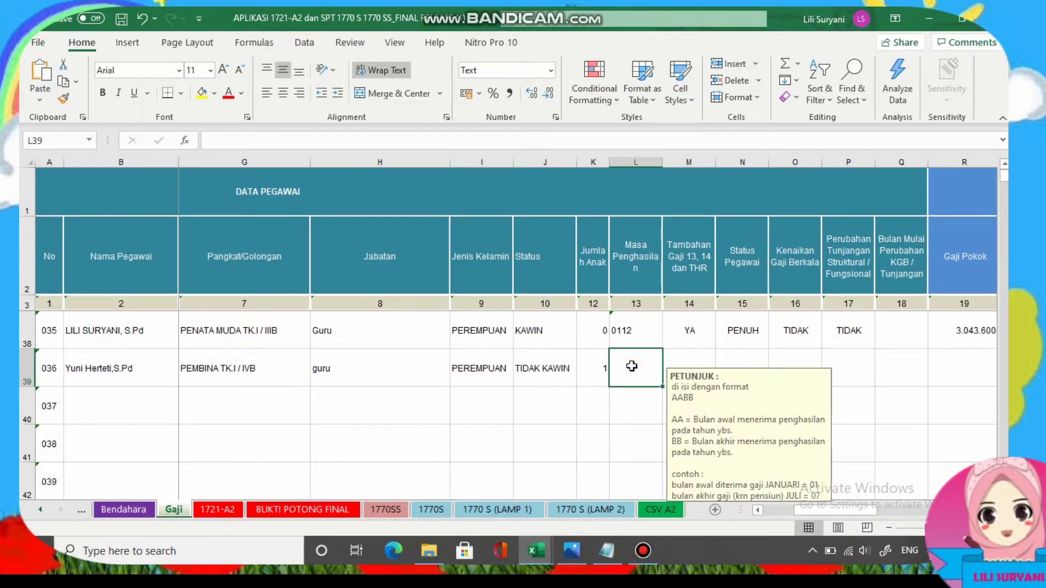
type("0")
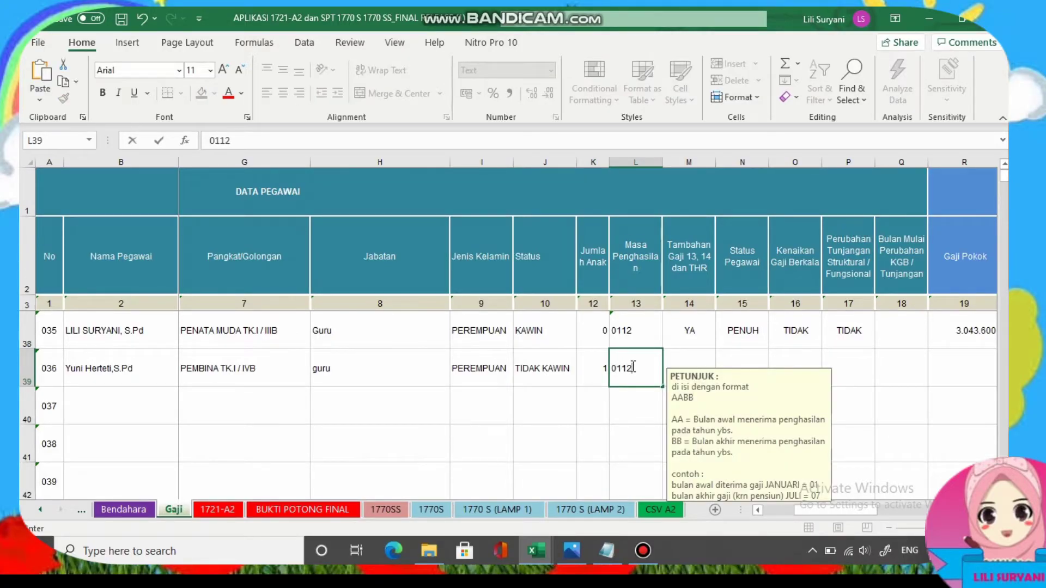
type("112")
left_click(681, 360)
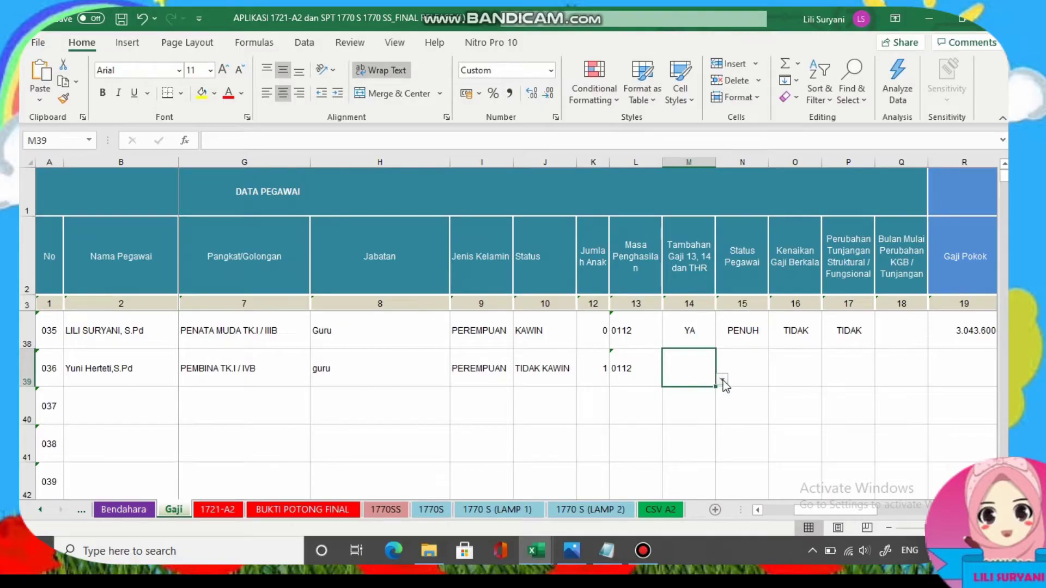
Set M39–P39 to YA, PENUH, TIDAK and TIDAK from the dropdowns.
left_click(722, 380)
left_click(691, 392)
left_click(734, 372)
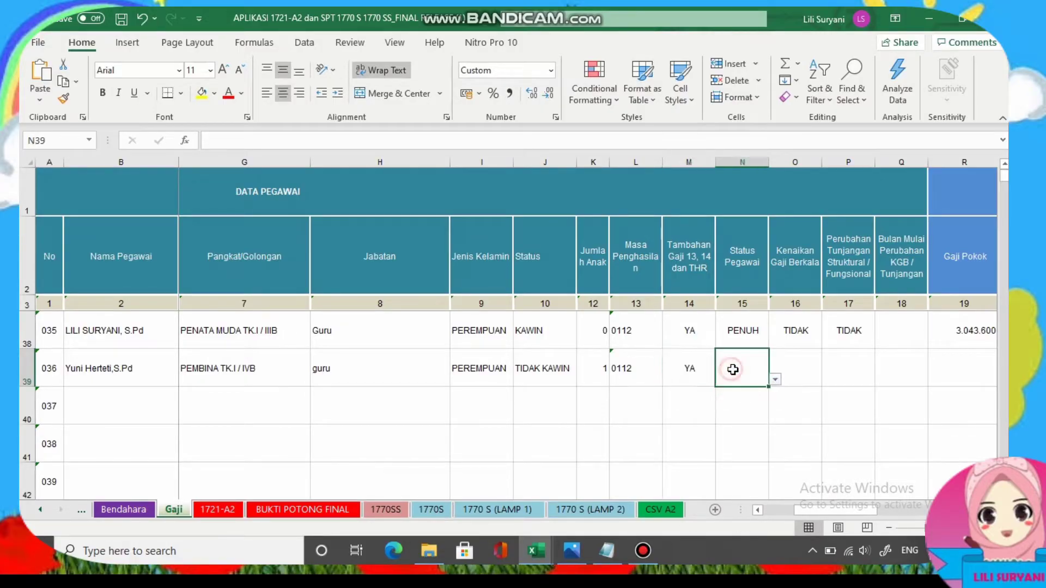
left_click(773, 380)
left_click(718, 390)
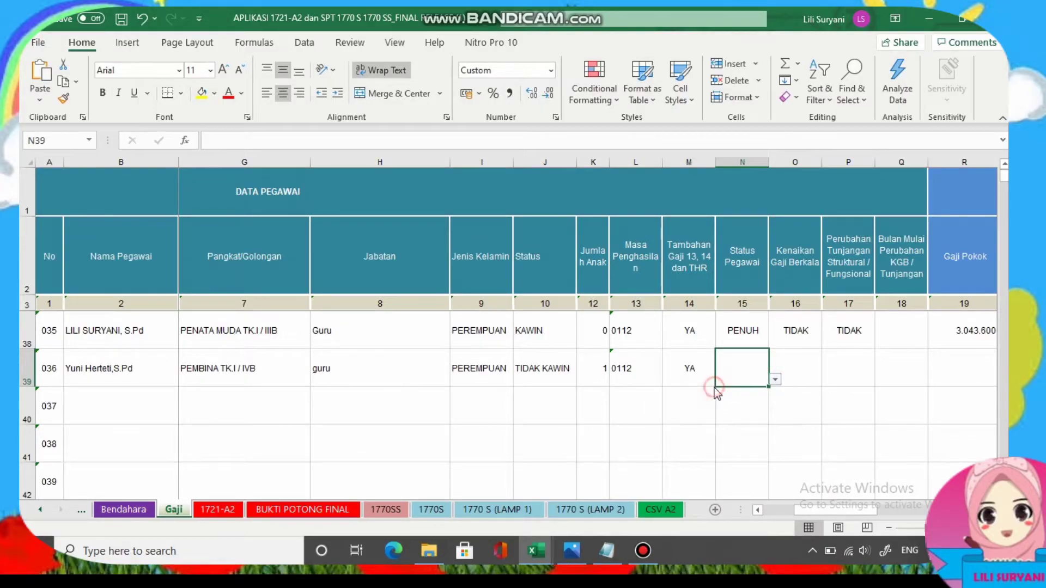
left_click(790, 359)
left_click(828, 380)
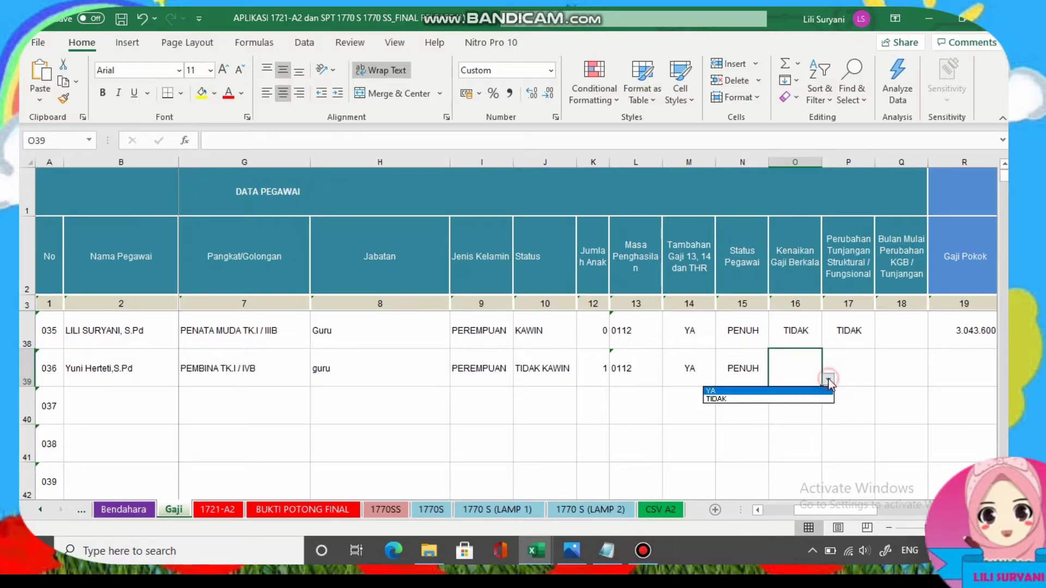
left_click(754, 400)
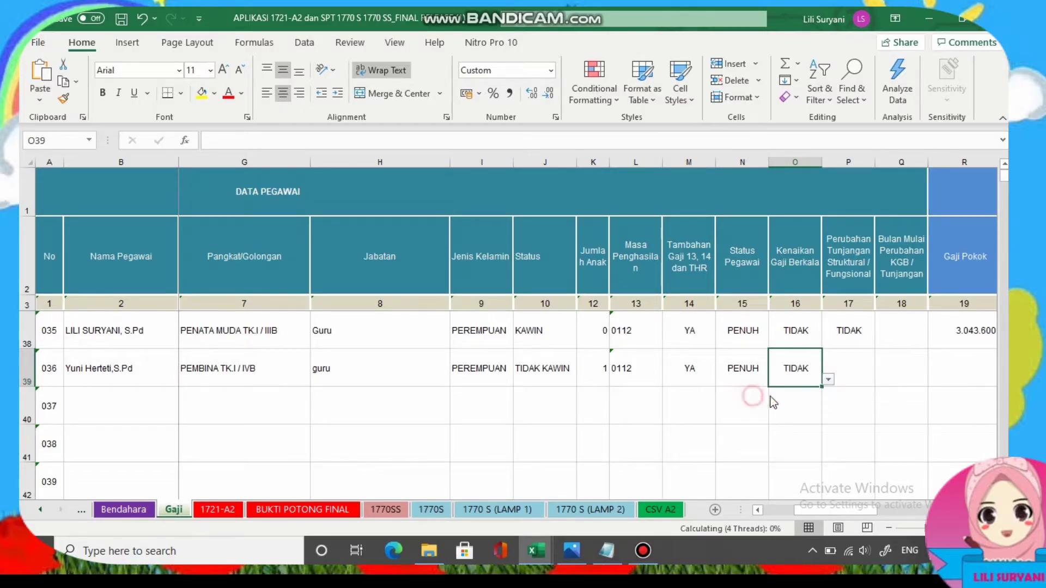
left_click(855, 357)
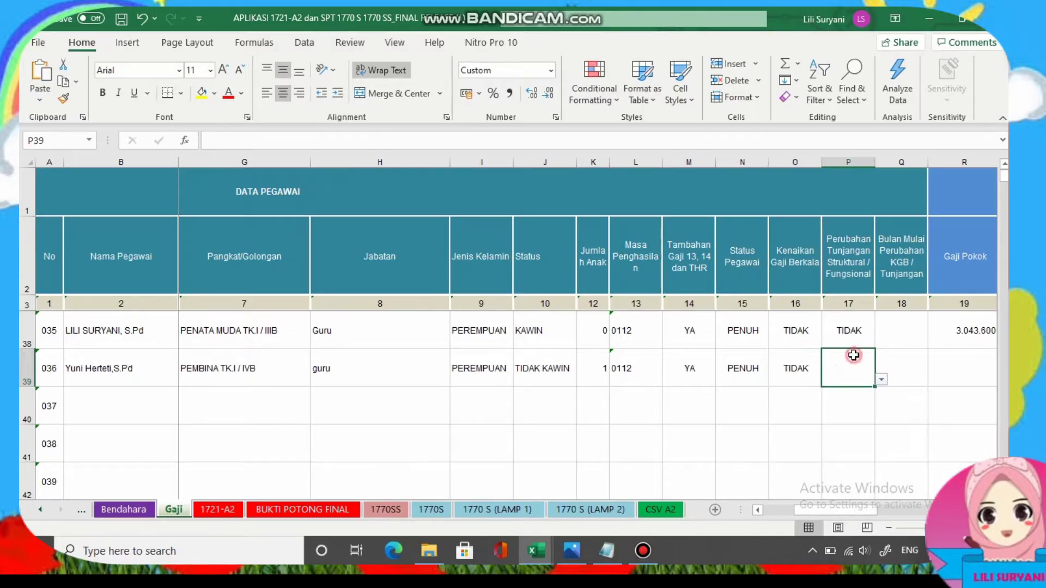
left_click(881, 380)
left_click(812, 402)
Select the base salary cell R39 and bring up the payroll scan.
left_click_drag(823, 505, 846, 508)
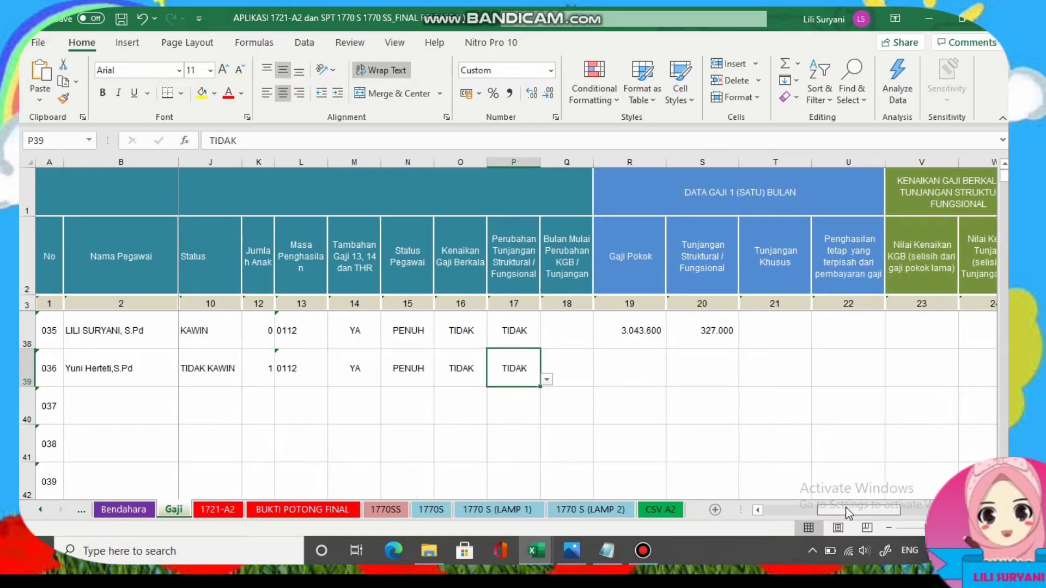
left_click(637, 379)
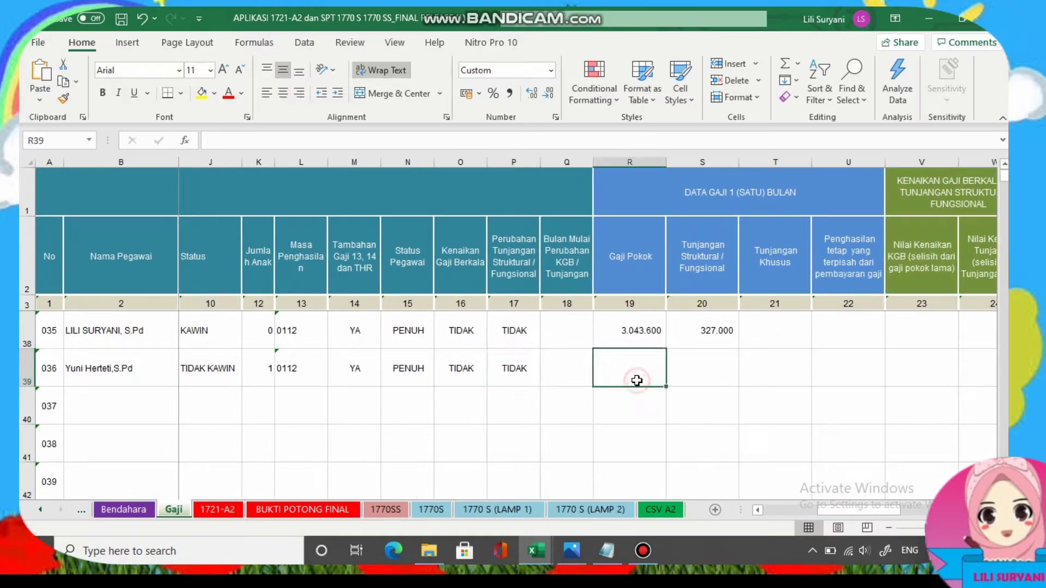
left_click(576, 551)
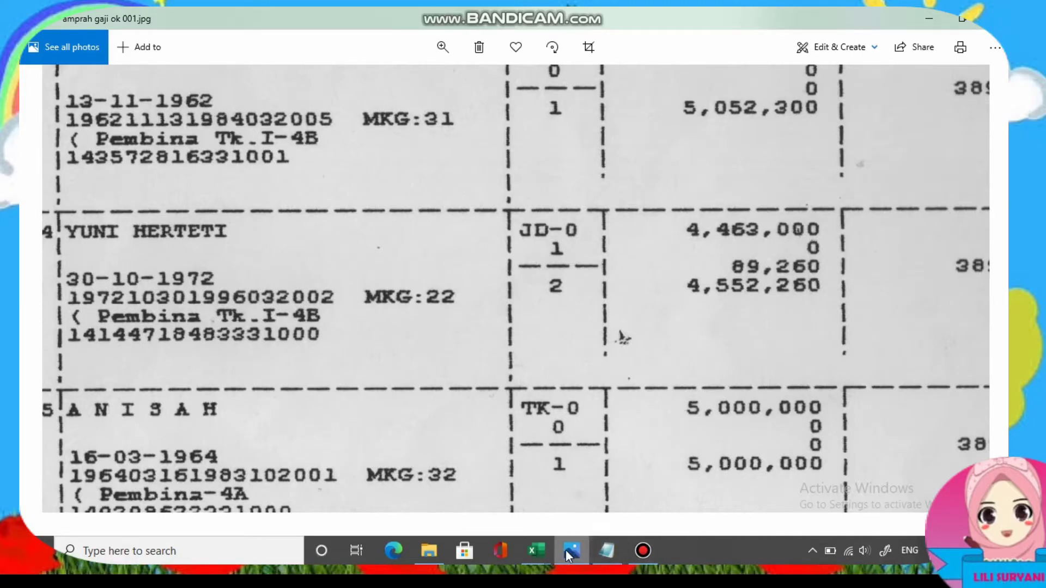
Enter base salary 4463000 in R39 for employee 036.
left_click(548, 547)
left_click(580, 505)
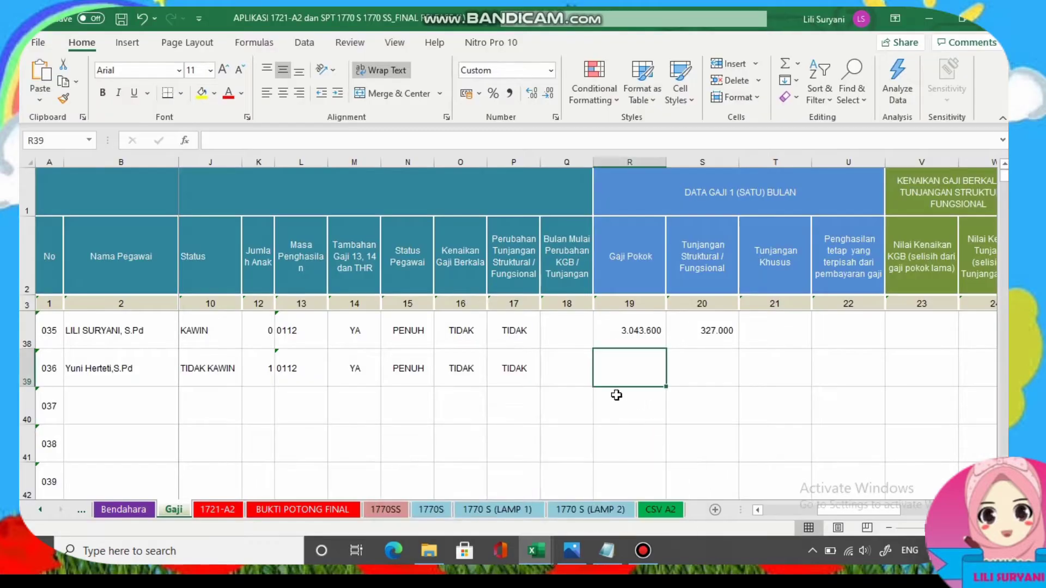
type("4463000")
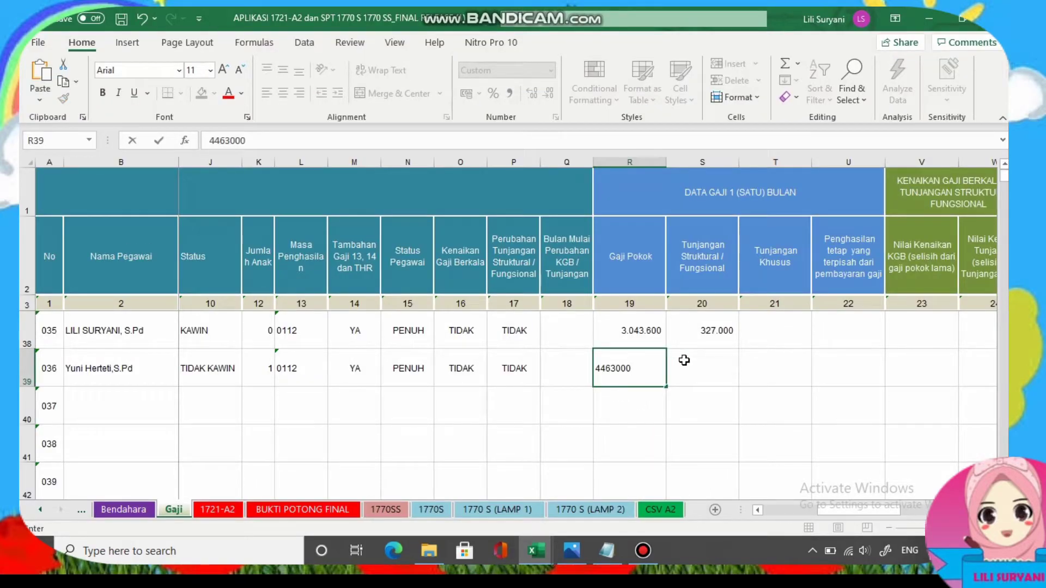
left_click(684, 360)
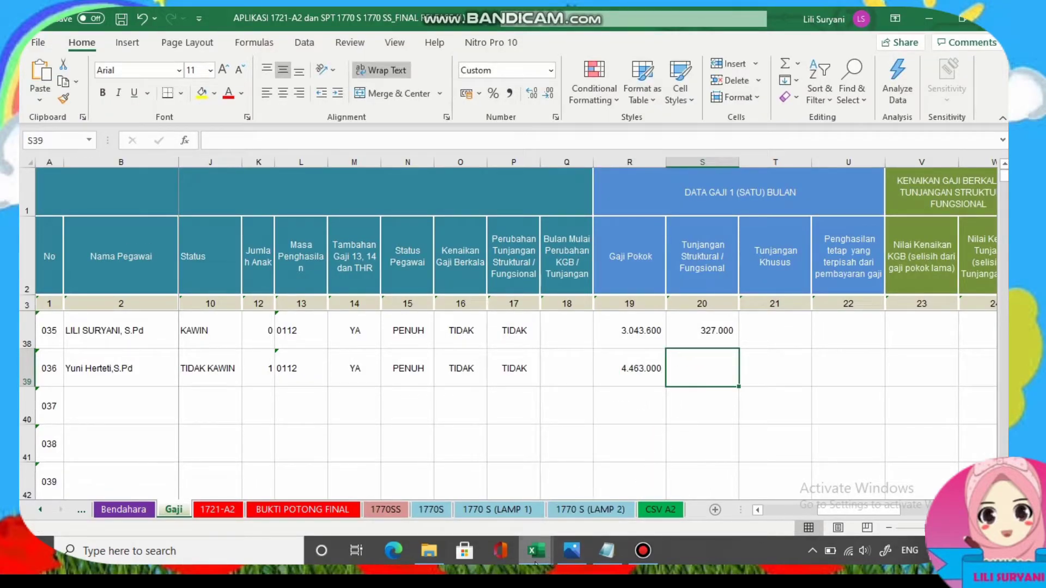
Read the allowance on the payroll scan and start entering 389000 in S39.
left_click(582, 552)
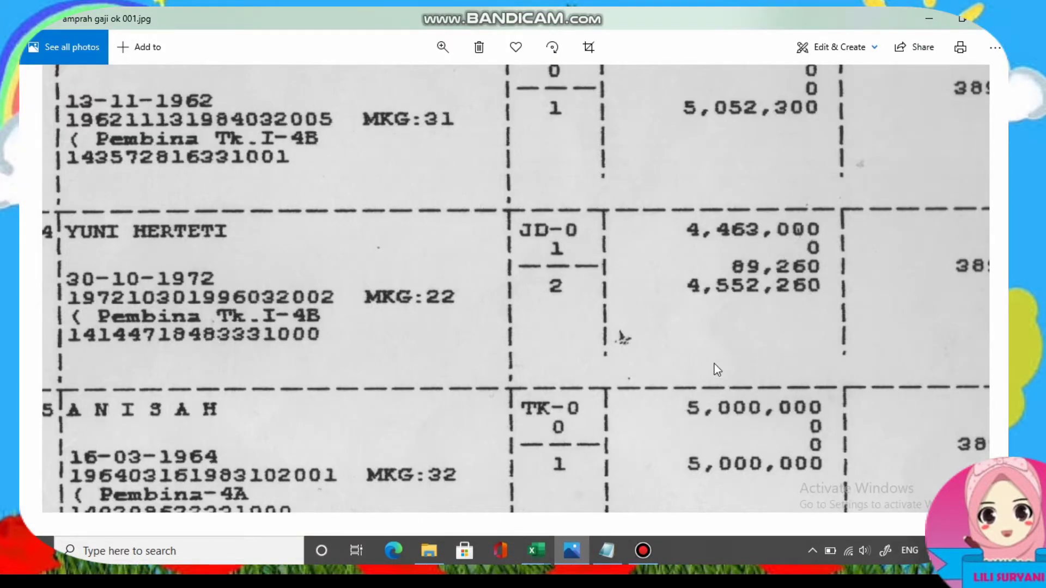
scroll(641, 366, "up", 3)
scroll(695, 308, "right", 5)
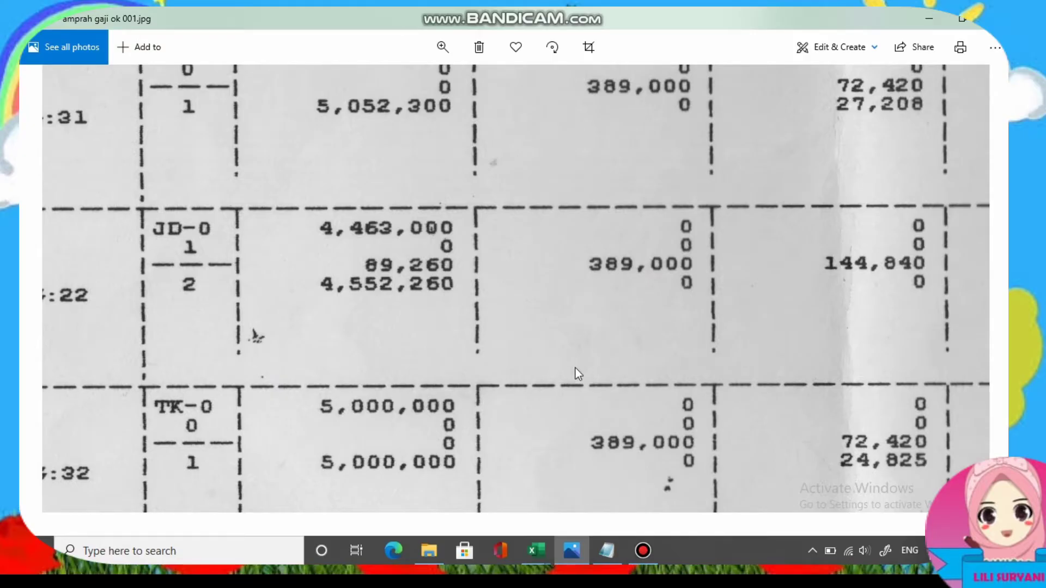
mouse_move(536, 552)
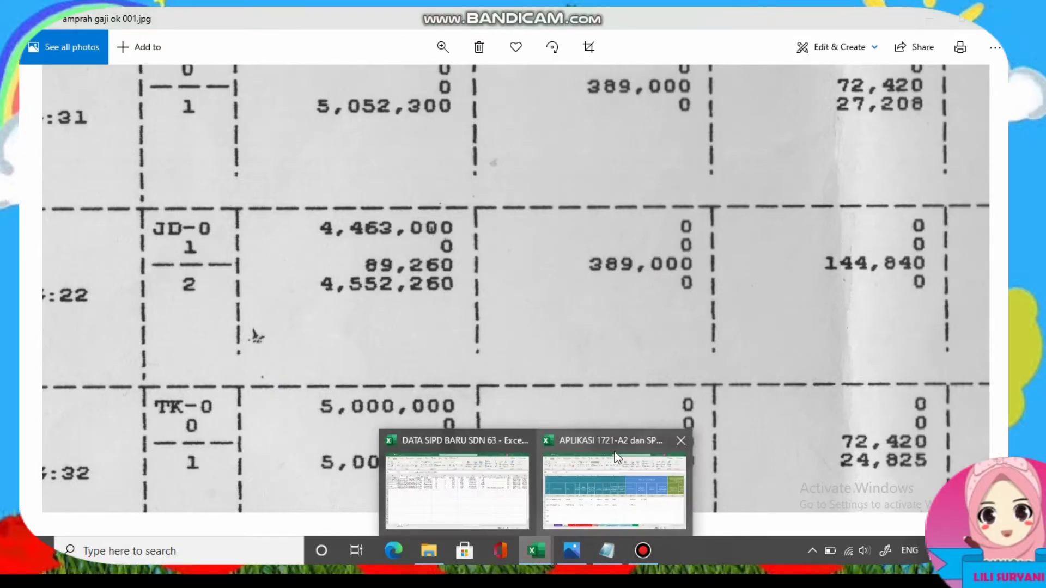
left_click(614, 452)
type("389.000")
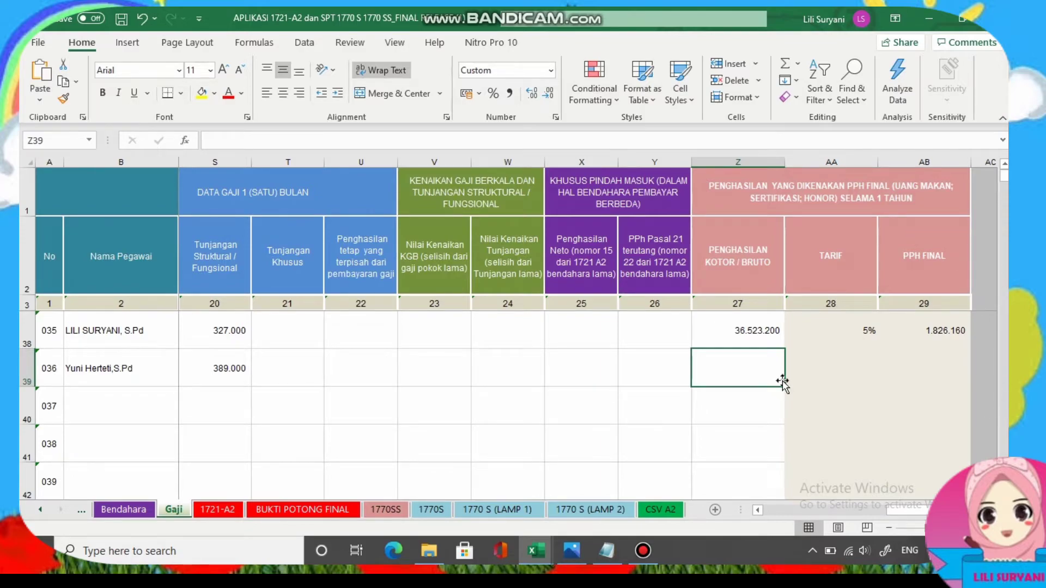
Paste the annual gross 53556000 from Notepad into Z39 and set rate AA39 to 15%.
key("alt+Tab")
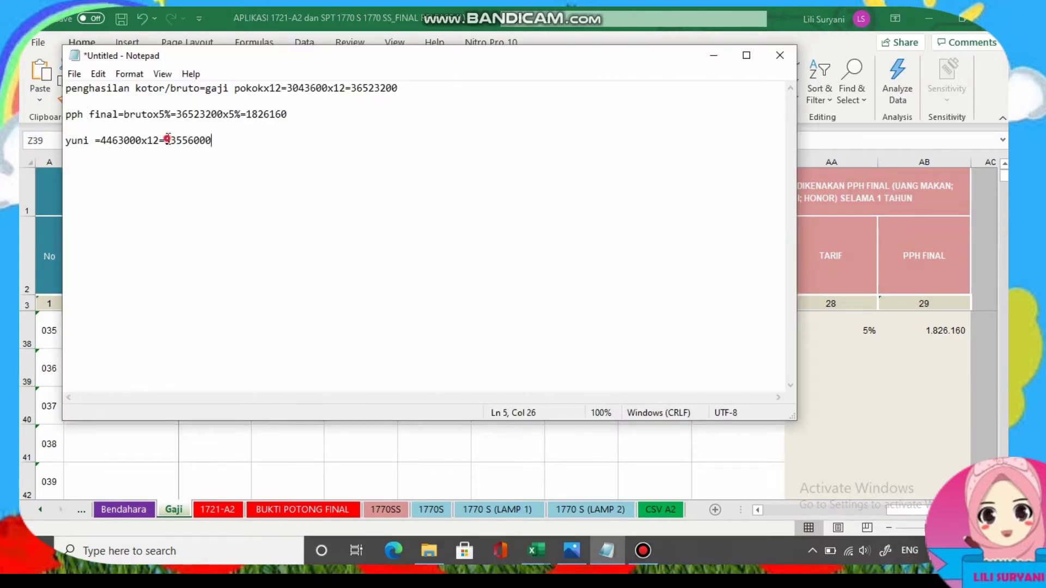
left_click_drag(167, 139, 217, 149)
right_click(191, 135)
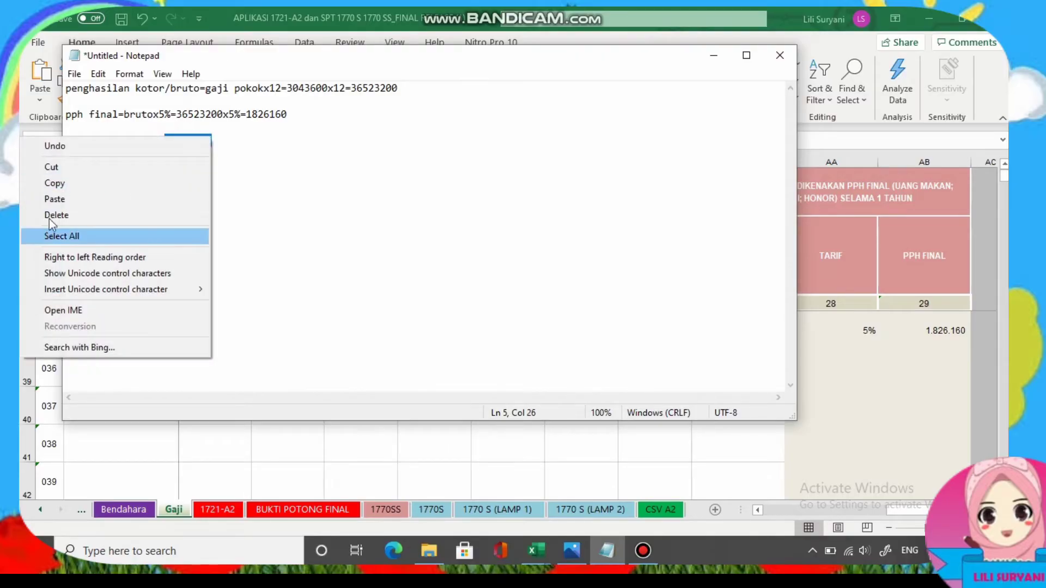
left_click(77, 187)
left_click(713, 56)
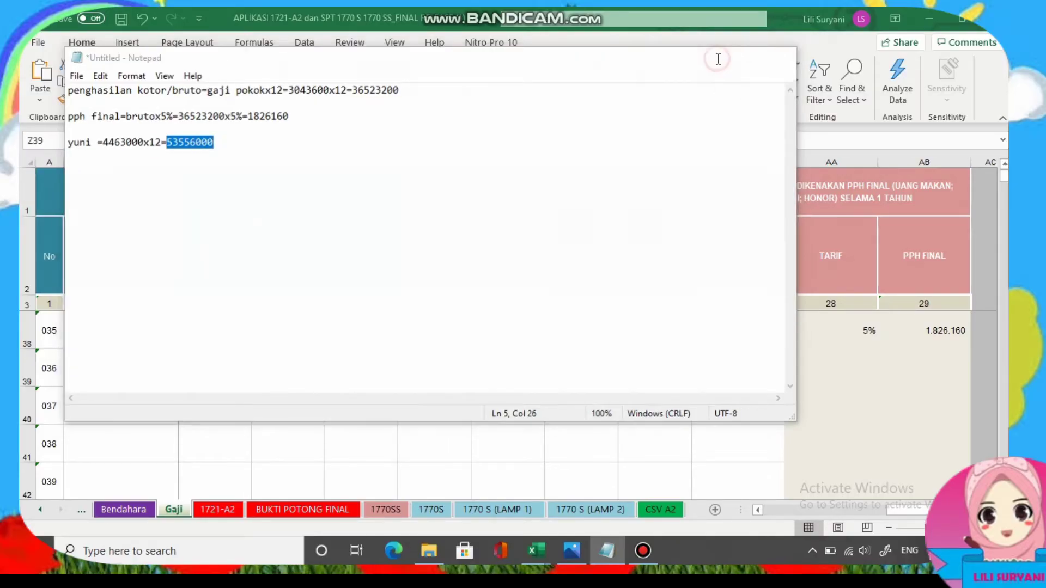
left_click(738, 370)
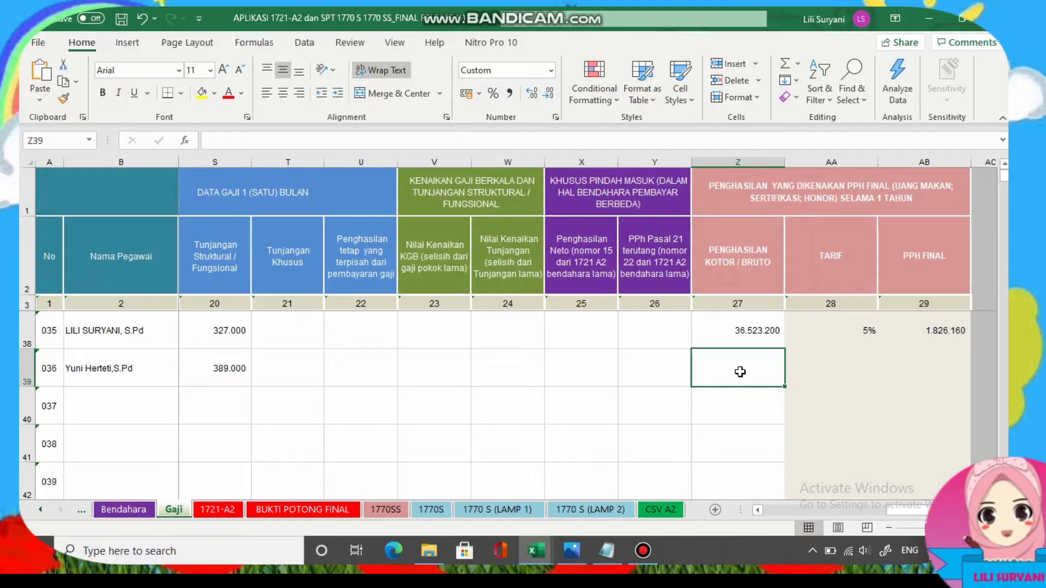
key("ctrl+v")
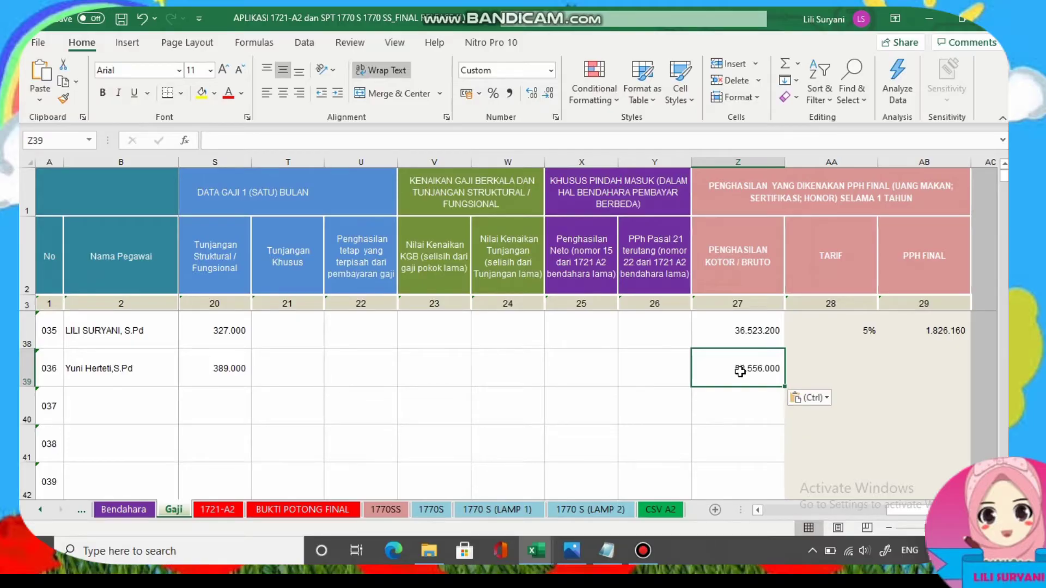
left_click(822, 375)
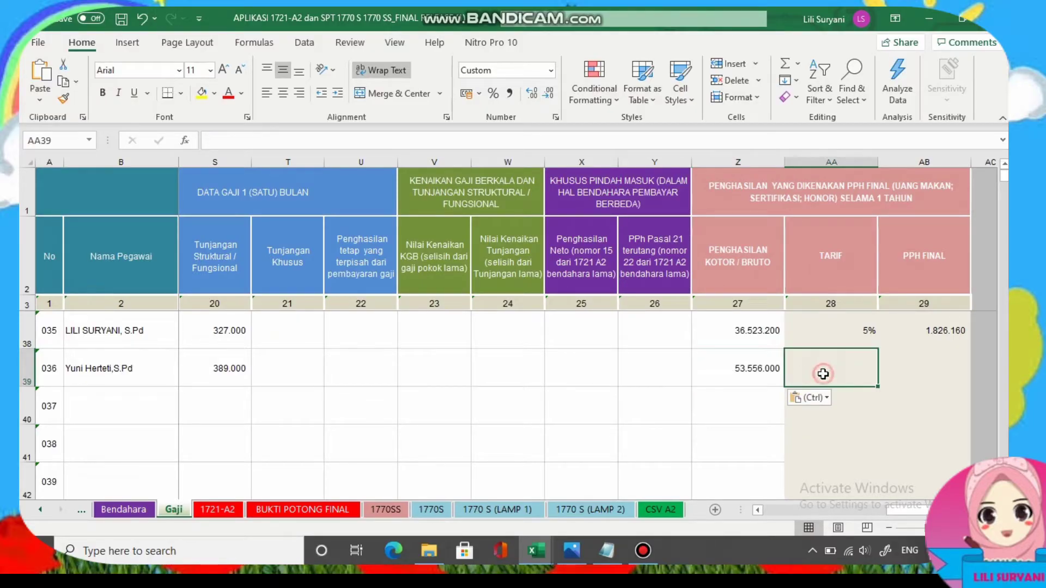
type("15")
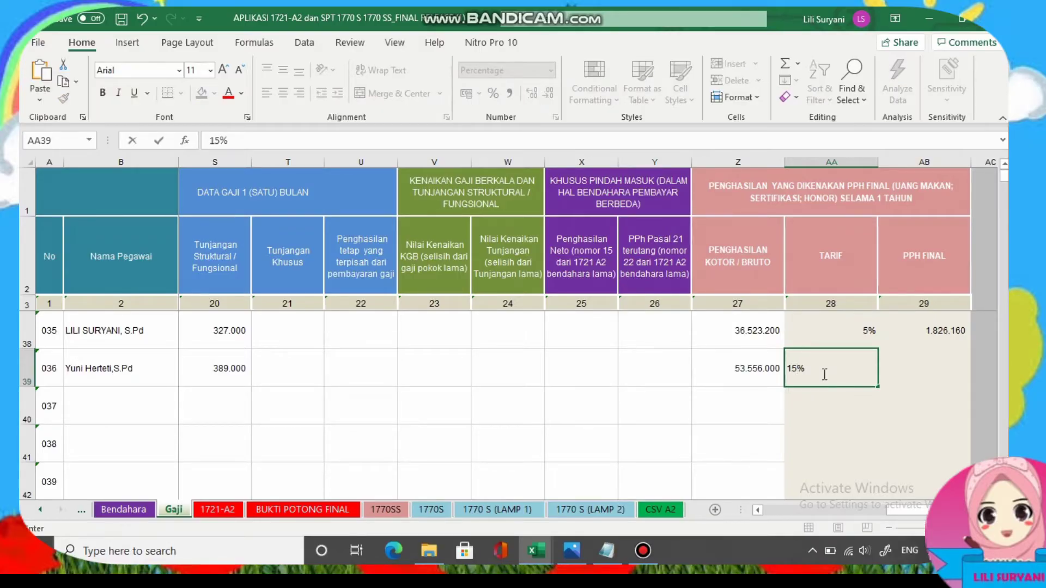
key("Tab")
Copy the final tax 8033400 from Notepad into AB39.
key("alt+Tab")
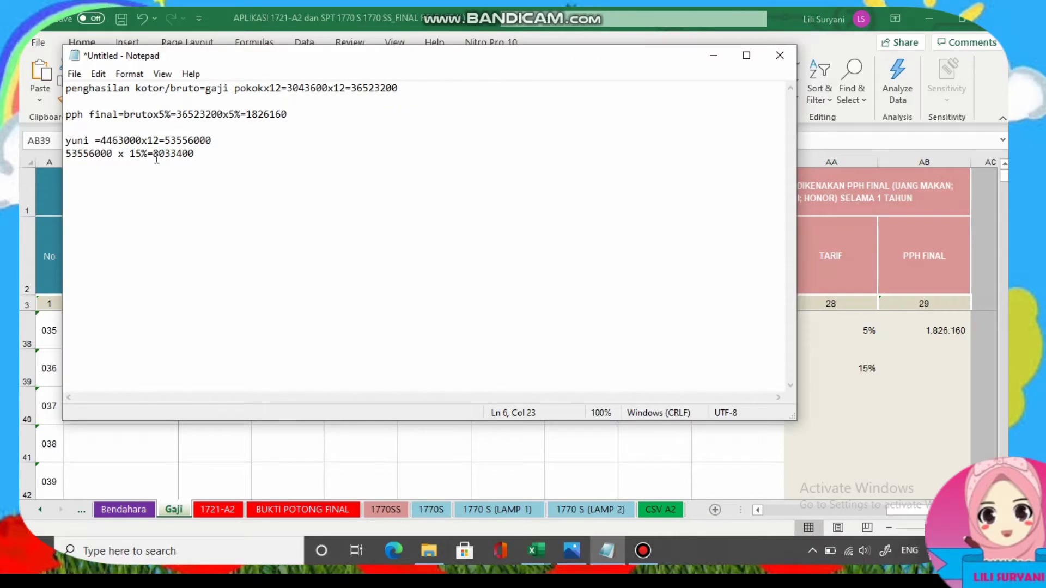
left_click_drag(157, 158, 216, 150)
right_click(210, 159)
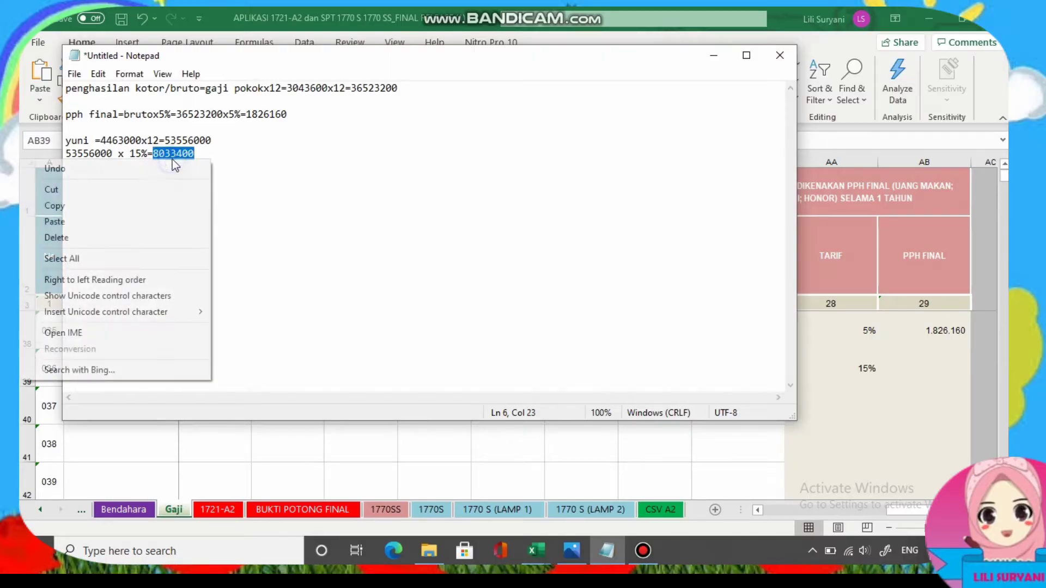
left_click(84, 208)
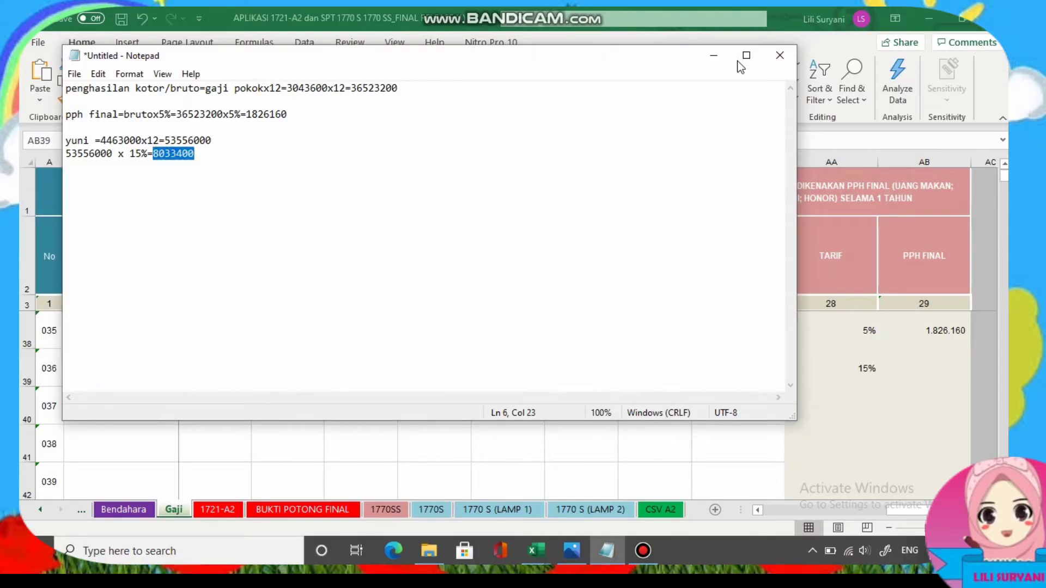
left_click(713, 55)
left_click(921, 368)
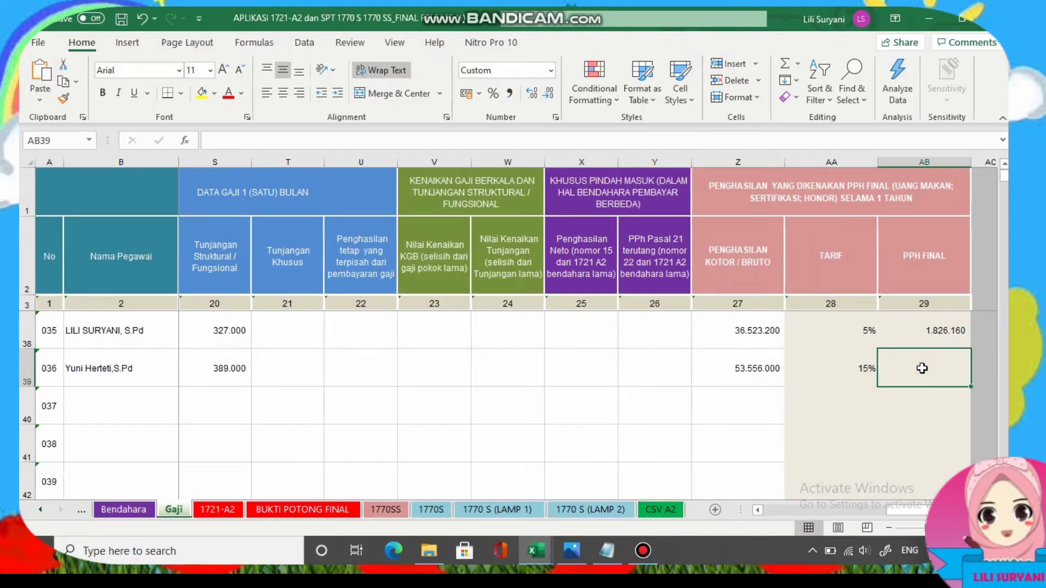
key("ctrl+v")
key("ctrl+Page_Down")
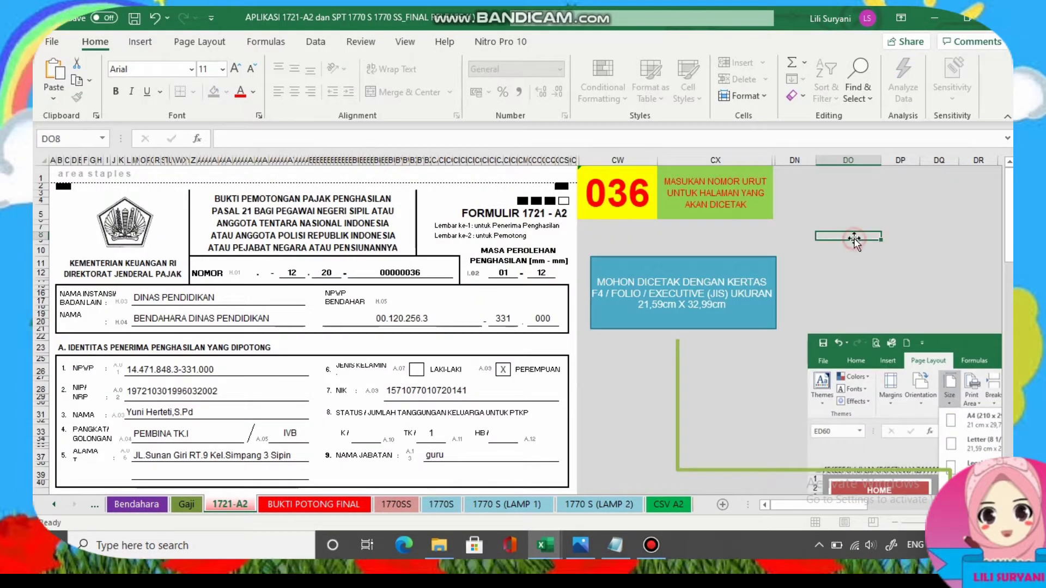
Scroll through employee 036's 1721-A2 form, then go to the BUKTI POTONG FINAL sheet.
scroll(263, 363, "down", 5)
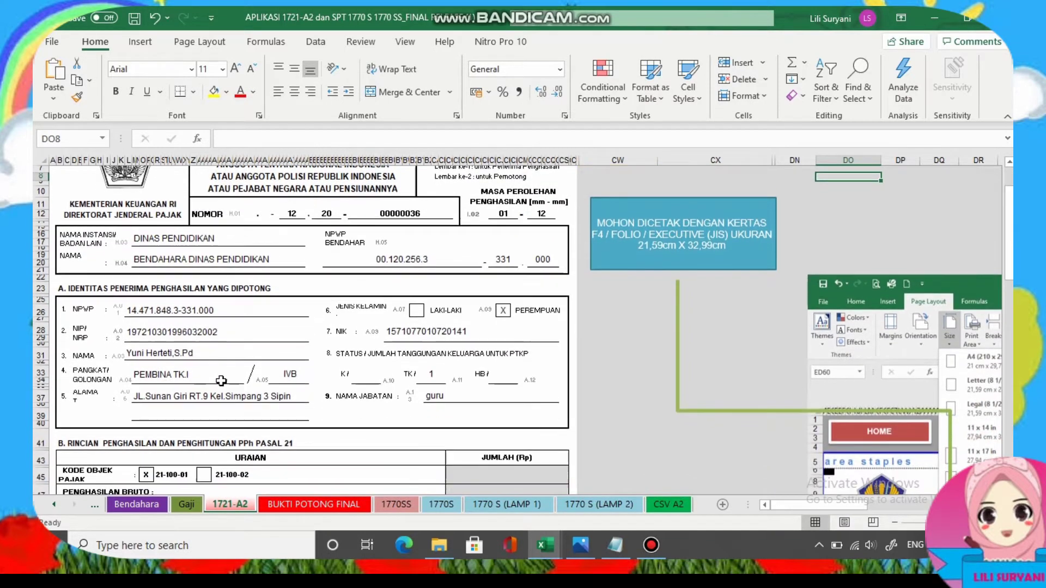
scroll(261, 373, "down", 11)
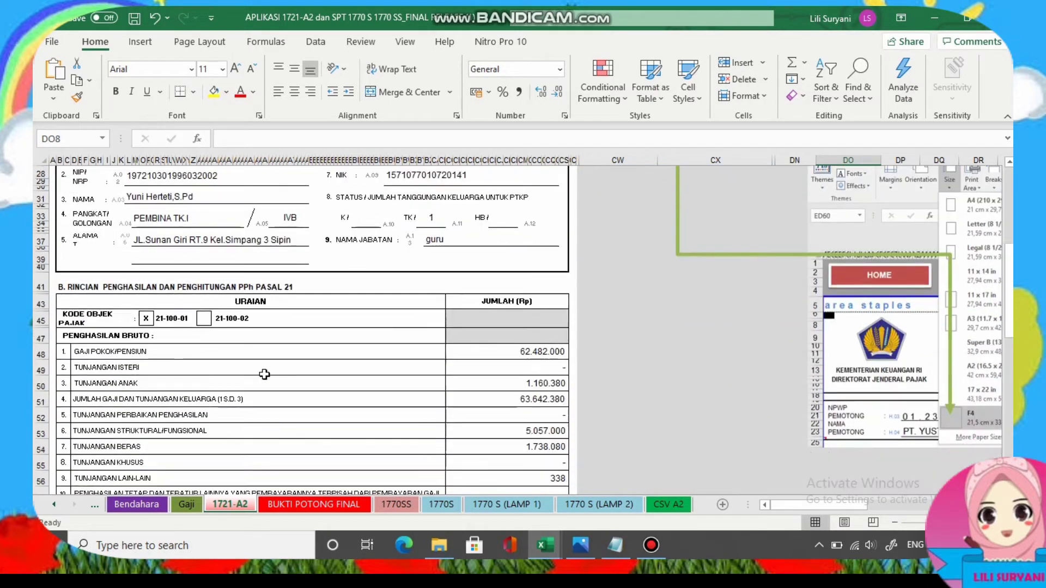
scroll(404, 345, "down", 7)
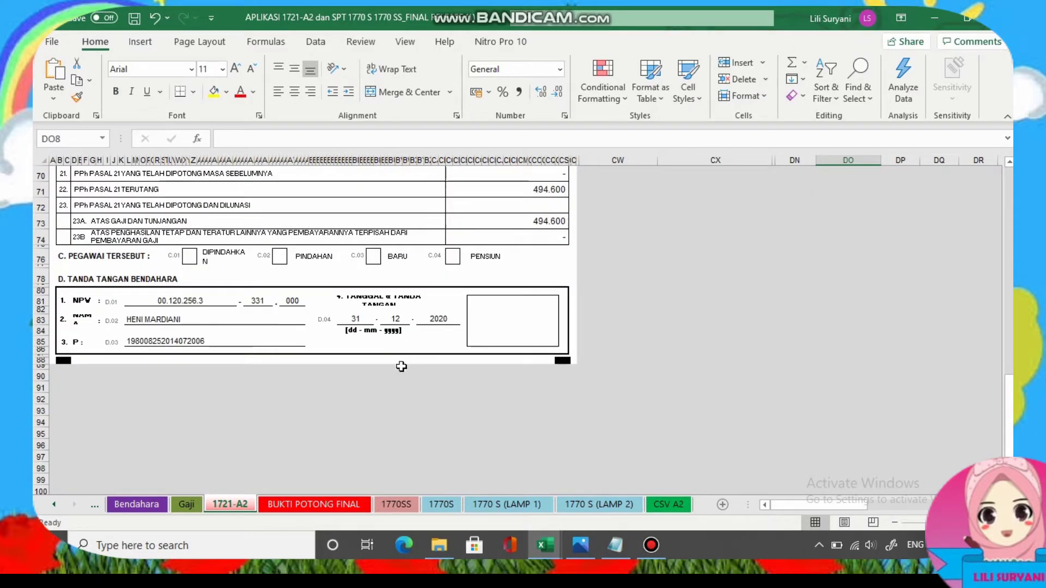
scroll(354, 419, "up", 20)
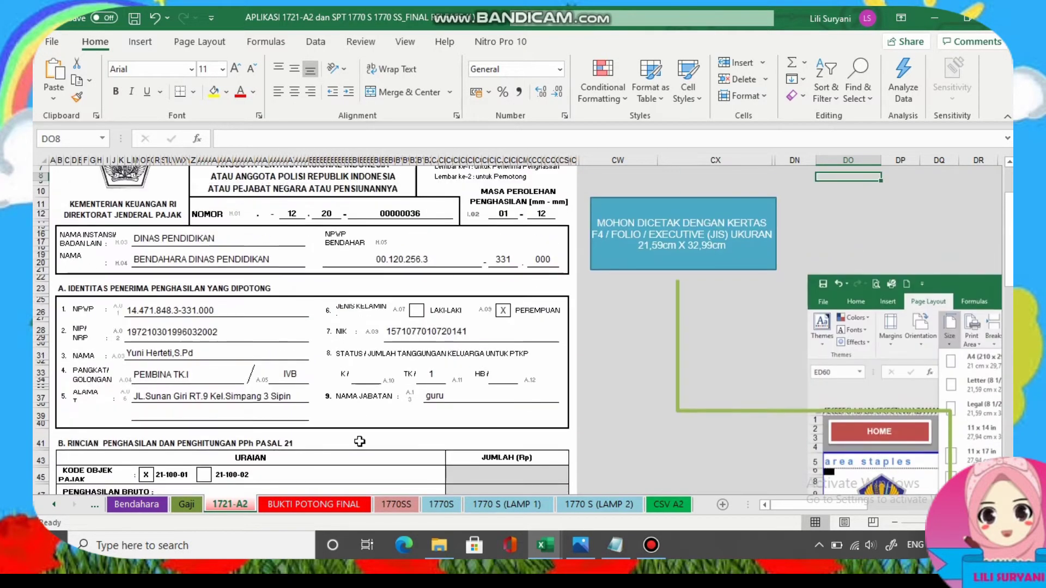
left_click(334, 505)
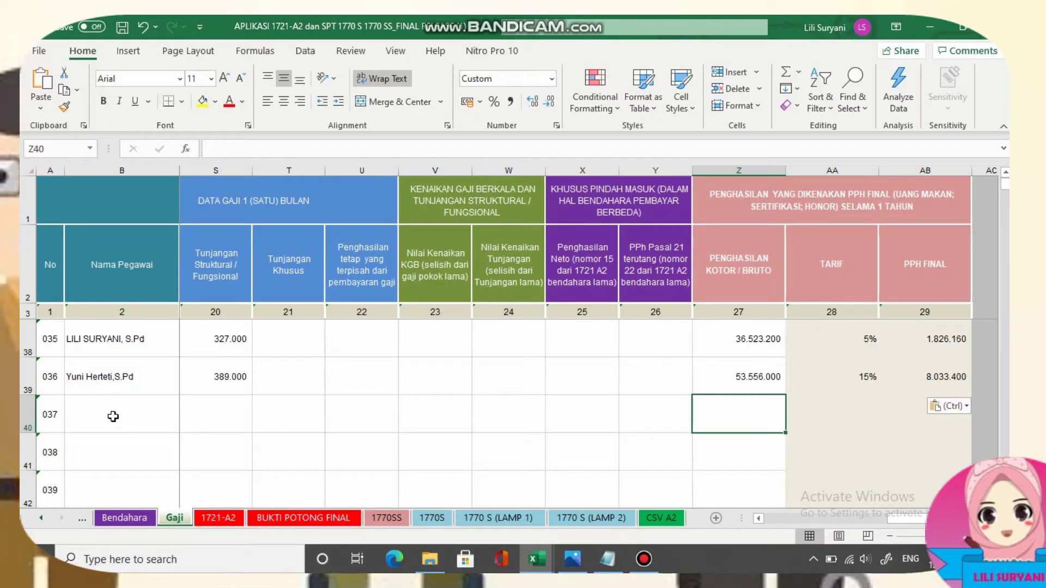
Select employee 037's name cell and consult the DATA SIPD source workbook.
left_click(113, 417)
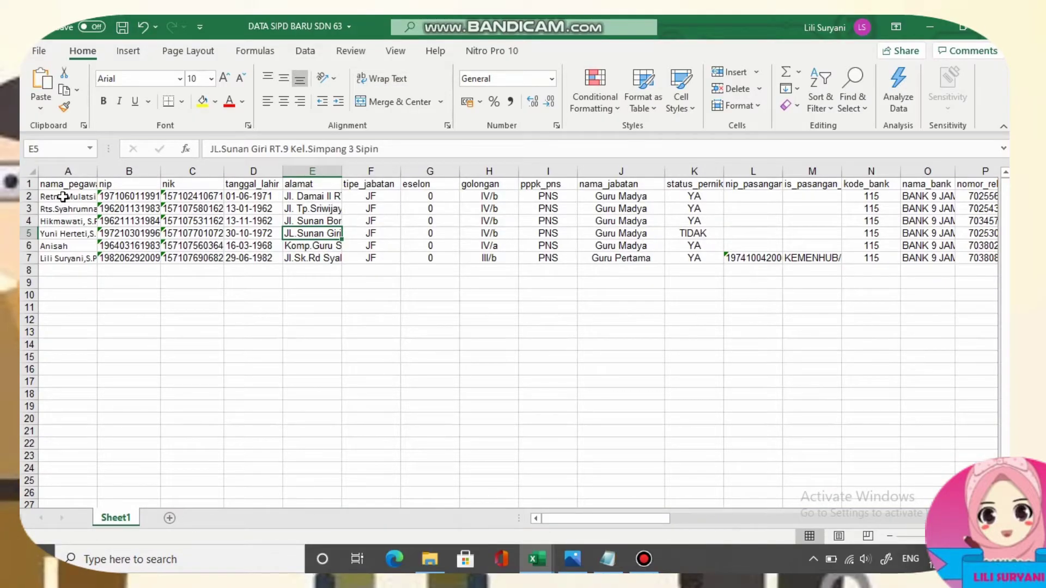
left_click(62, 197)
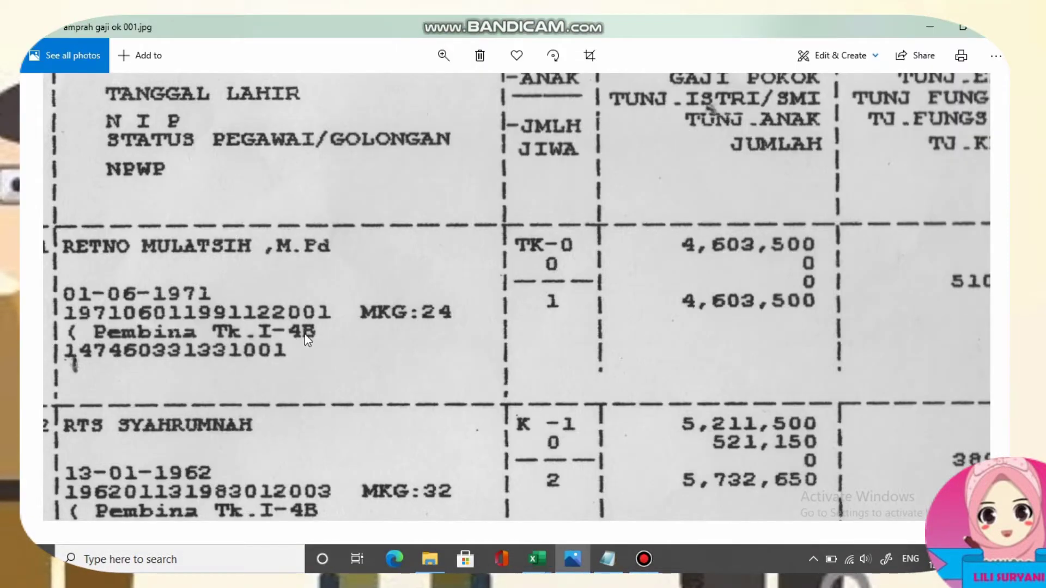
left_click(537, 559)
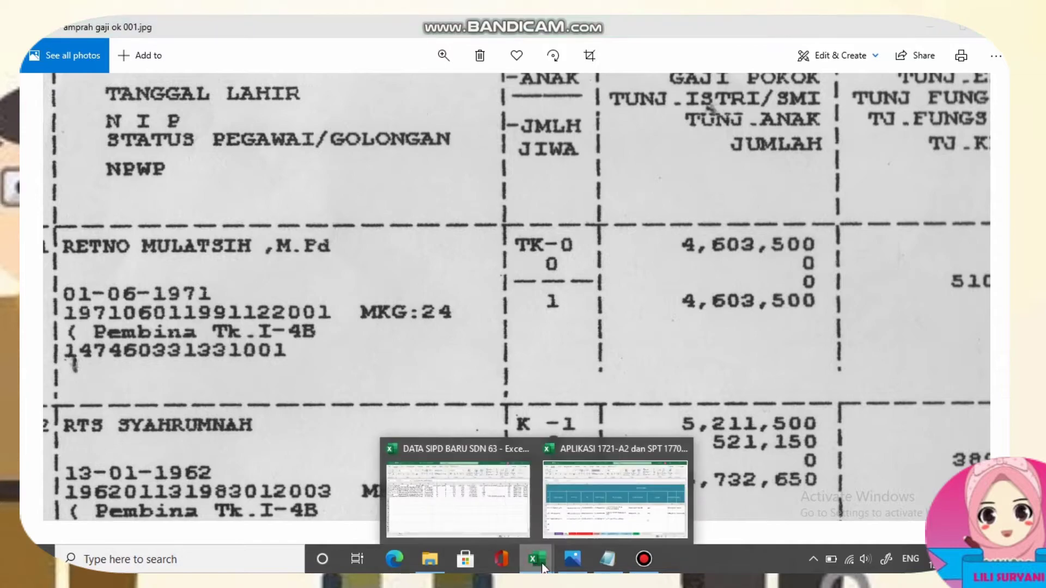
left_click(590, 510)
Set row 40's rank to PEMBINA TK.I / IVB, position Kepala Sekolah, gender PEREMPUAN.
left_click(727, 428)
left_click(745, 425)
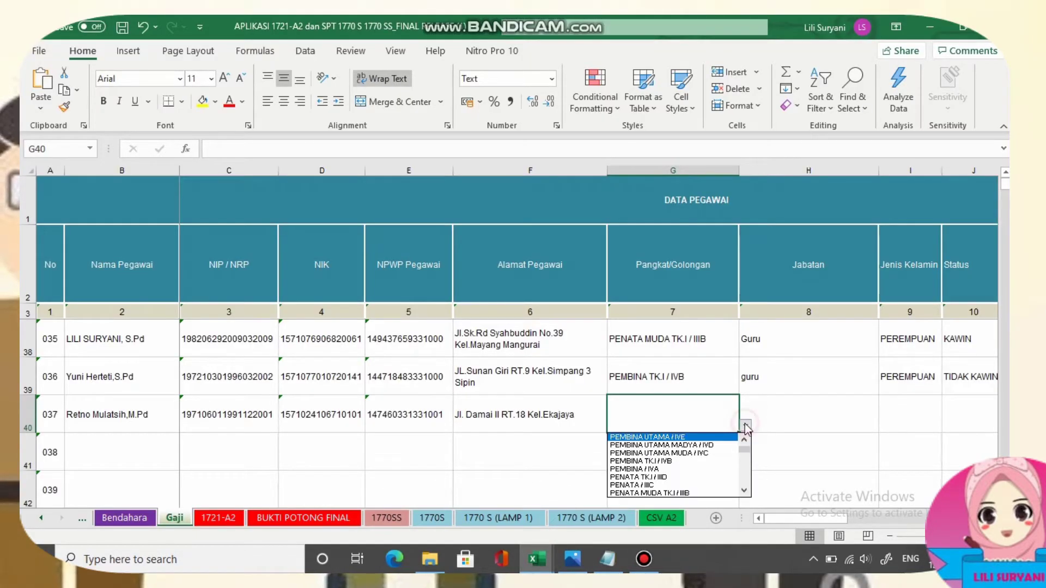
left_click(664, 462)
left_click(763, 420)
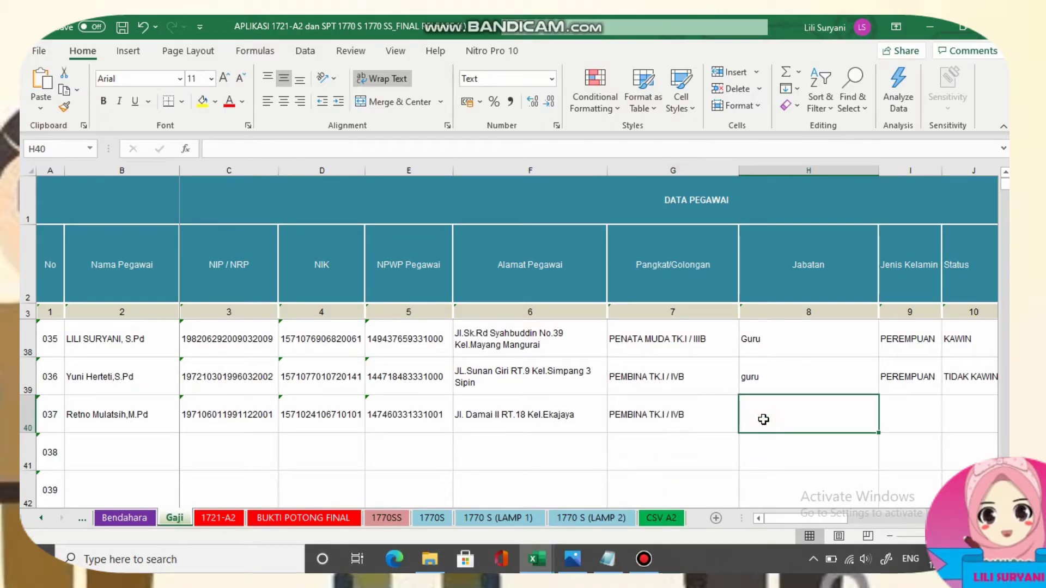
type("Ke")
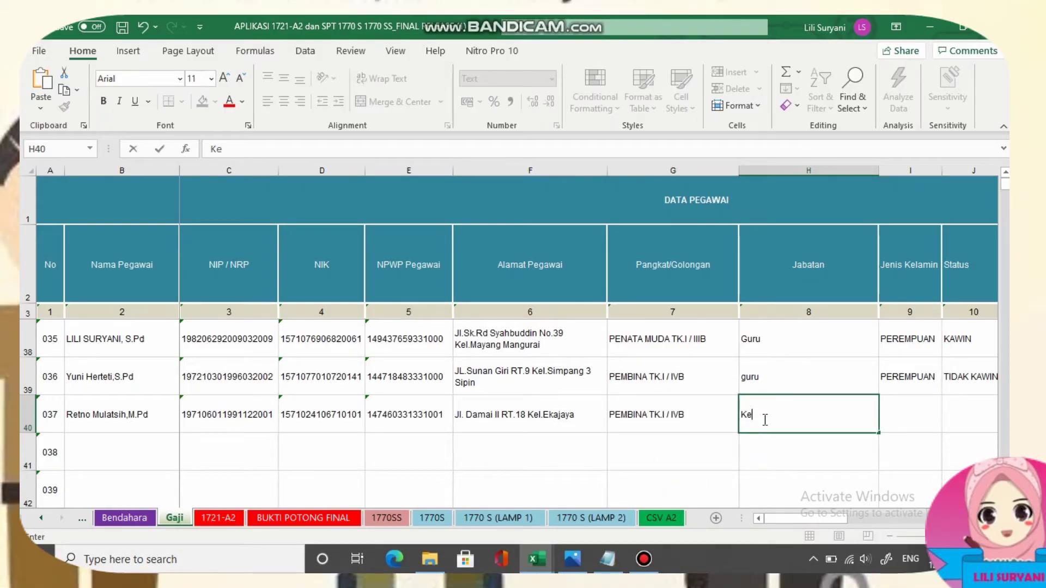
type("pala")
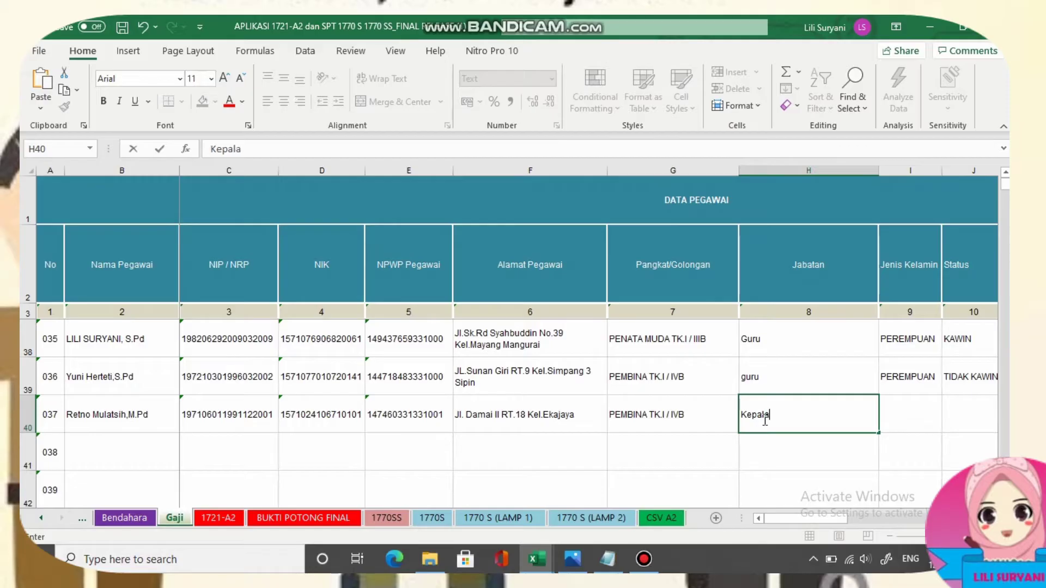
type(" Sekolah")
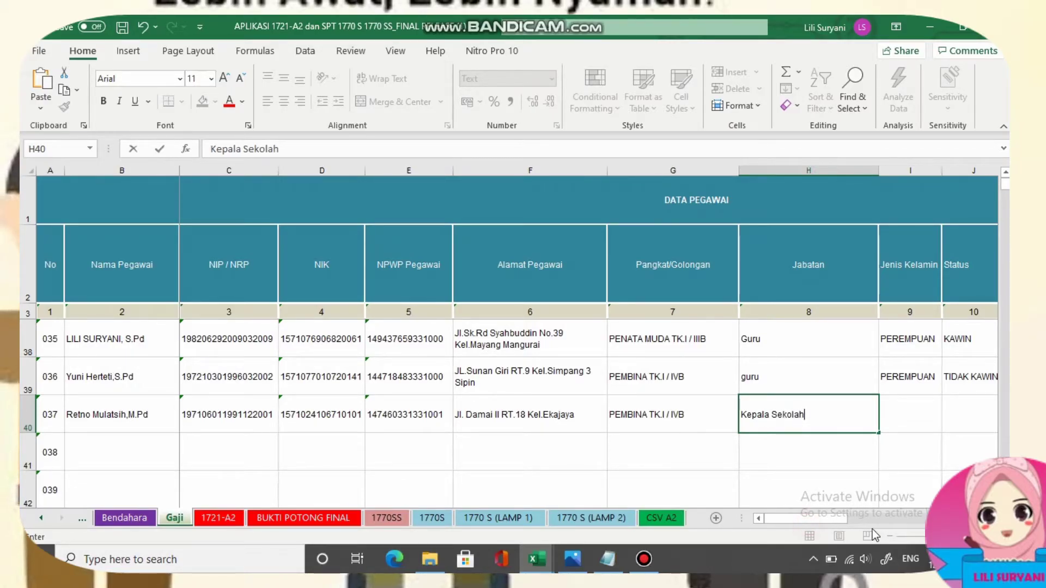
left_click_drag(825, 522, 856, 521)
left_click(489, 418)
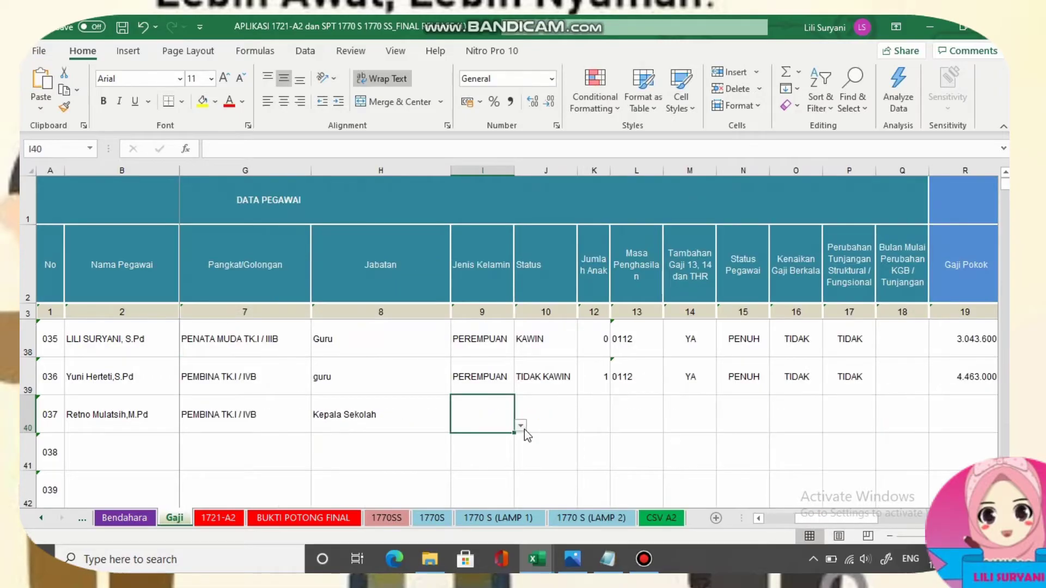
left_click(521, 426)
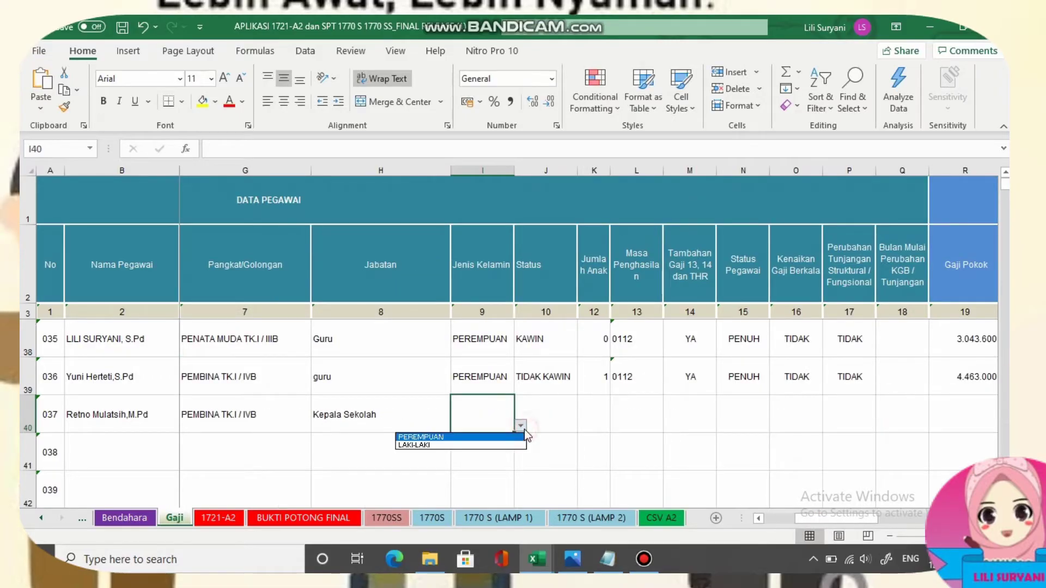
left_click(475, 437)
Set marital status TIDAK KAWIN, 0 children, and income period 0112 for row 40.
left_click(546, 401)
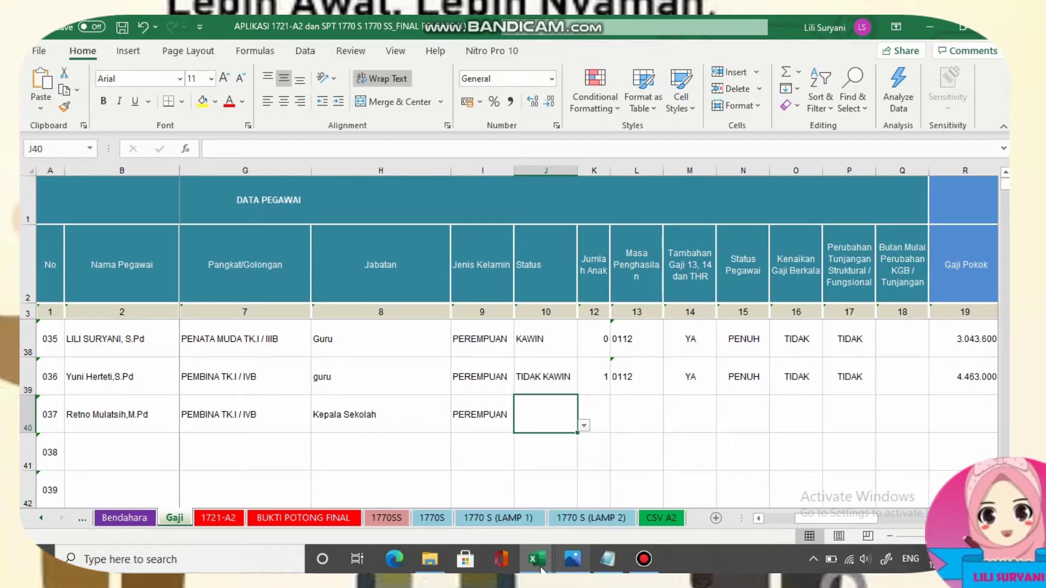
left_click(572, 560)
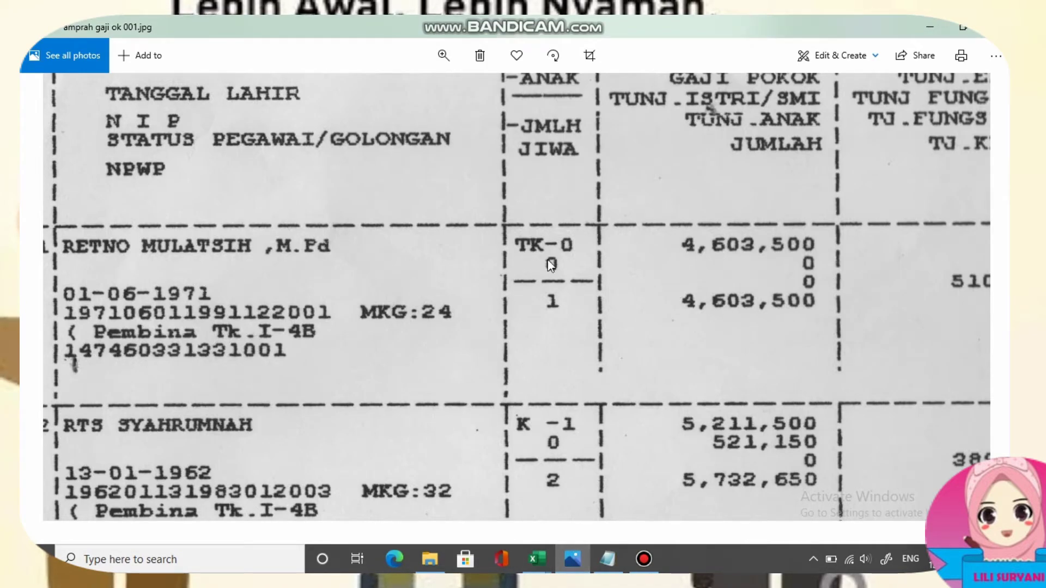
left_click(572, 561)
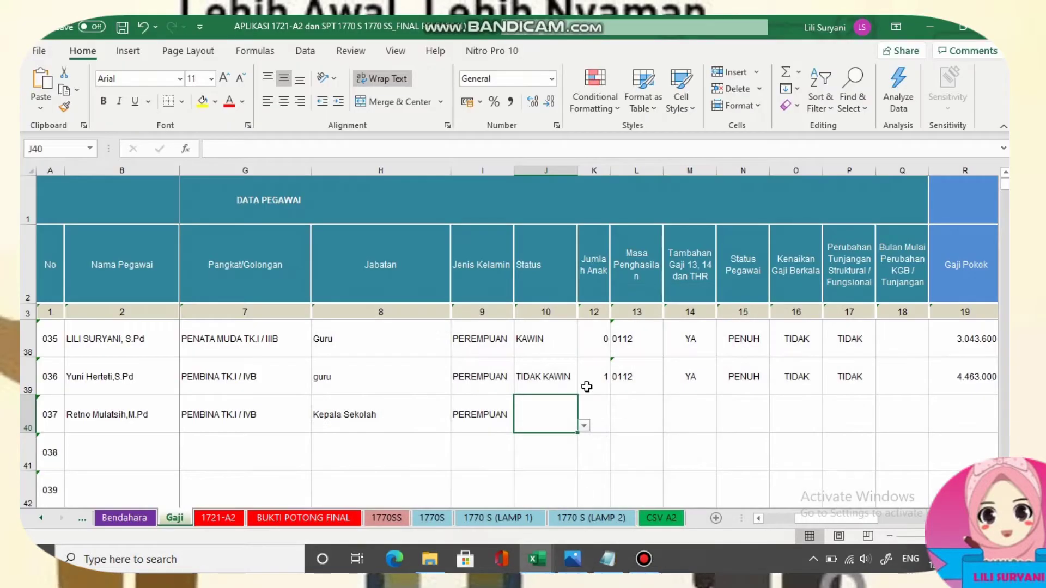
left_click(584, 425)
left_click(541, 447)
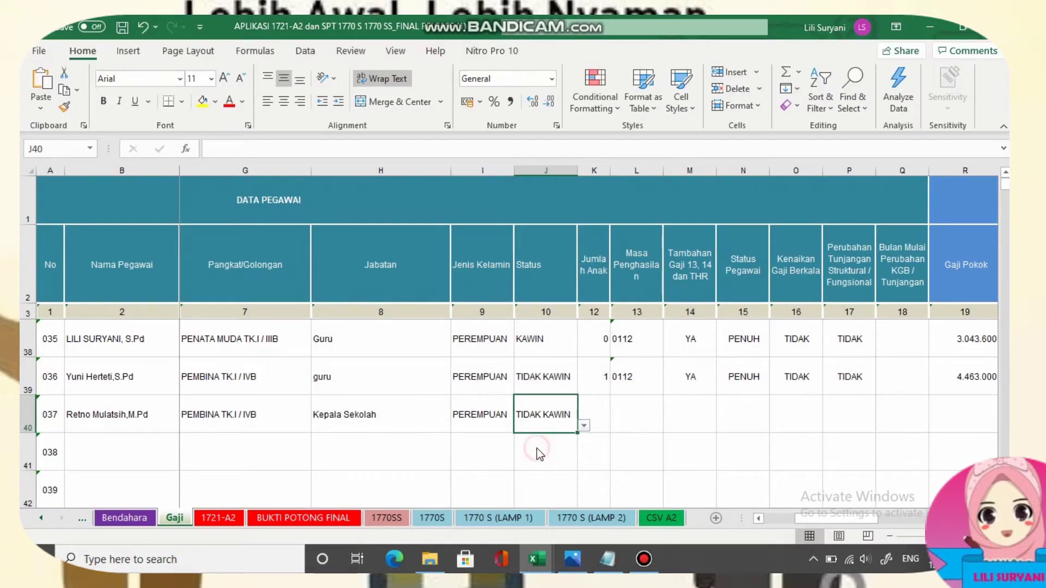
left_click(600, 405)
left_click(616, 425)
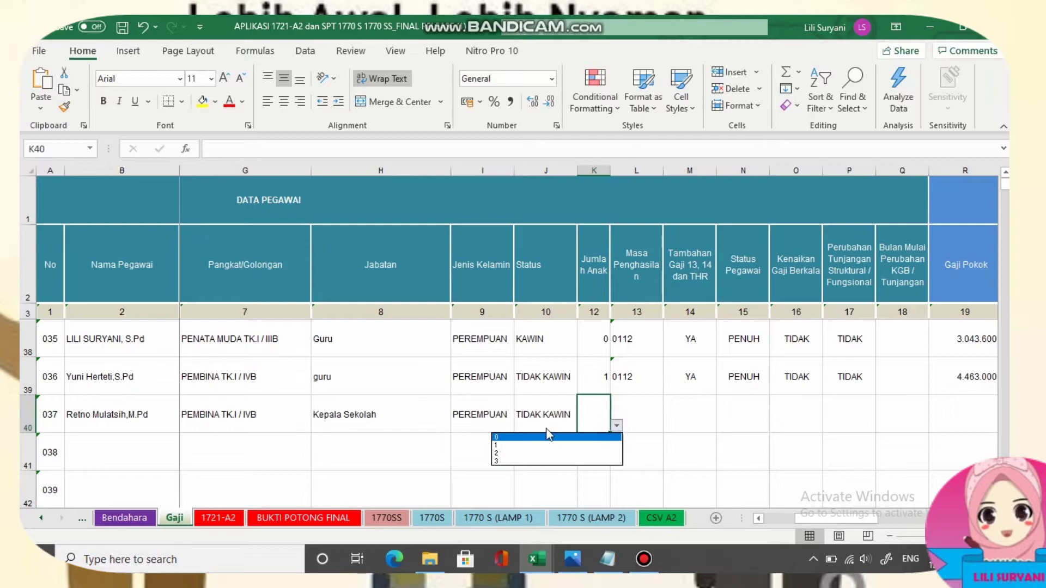
left_click(541, 438)
left_click(641, 412)
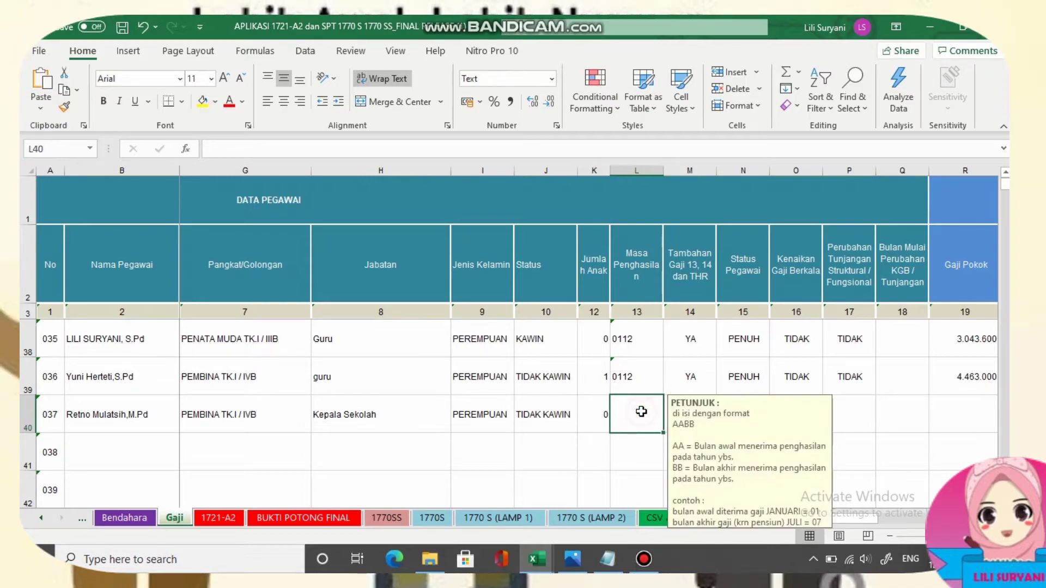
type("0112")
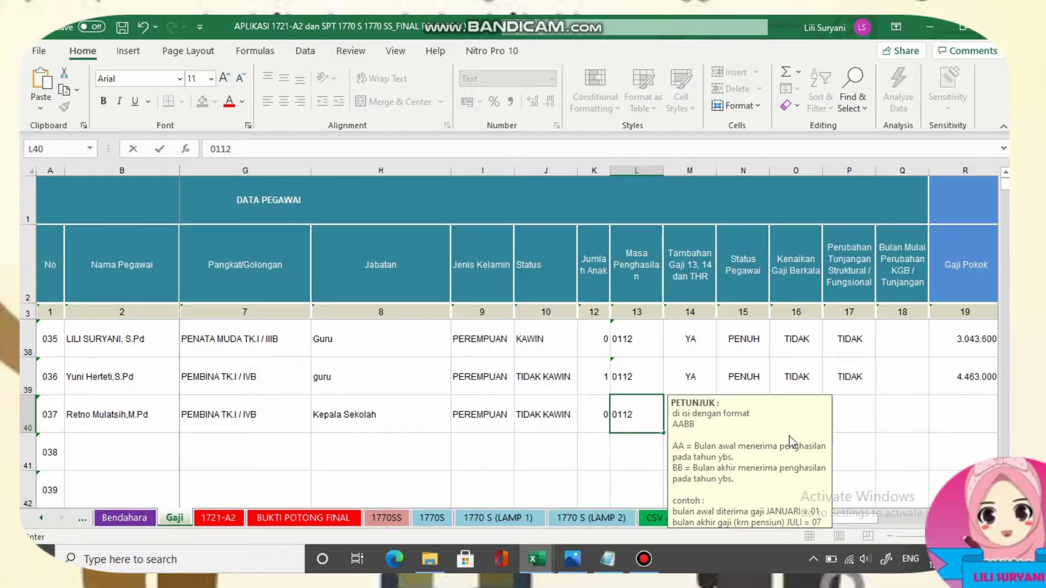
left_click(891, 420)
Set M40–P40 to YA, PENUH, TIDAK and TIDAK from the dropdowns.
left_click(688, 429)
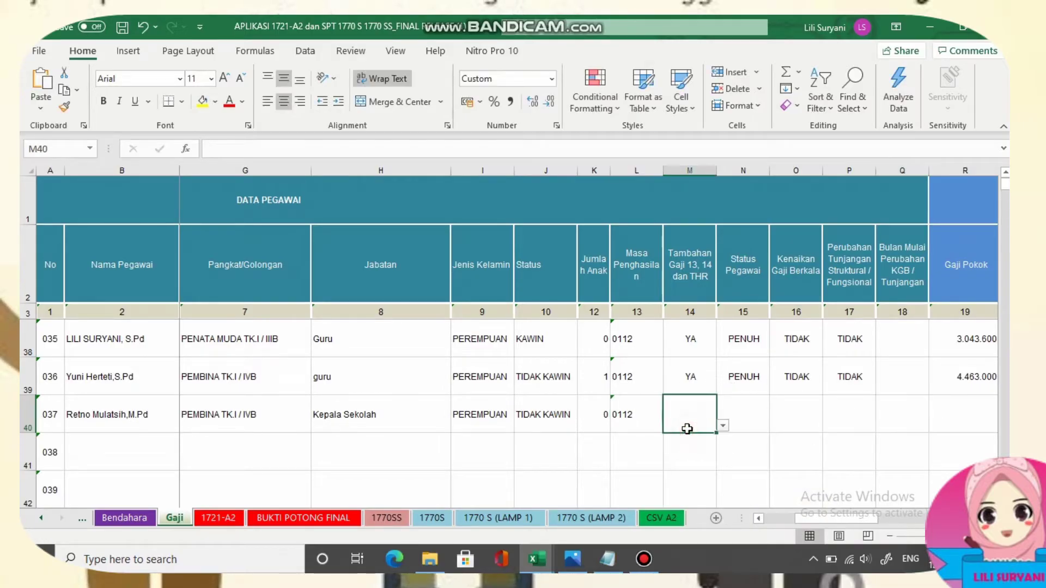
left_click(722, 426)
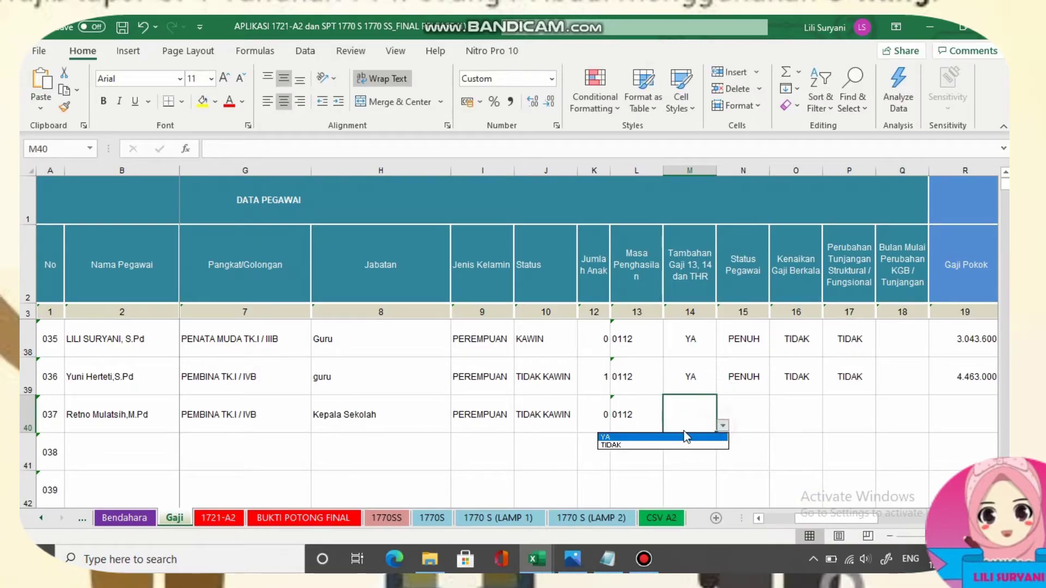
left_click(645, 438)
left_click(742, 416)
left_click(775, 425)
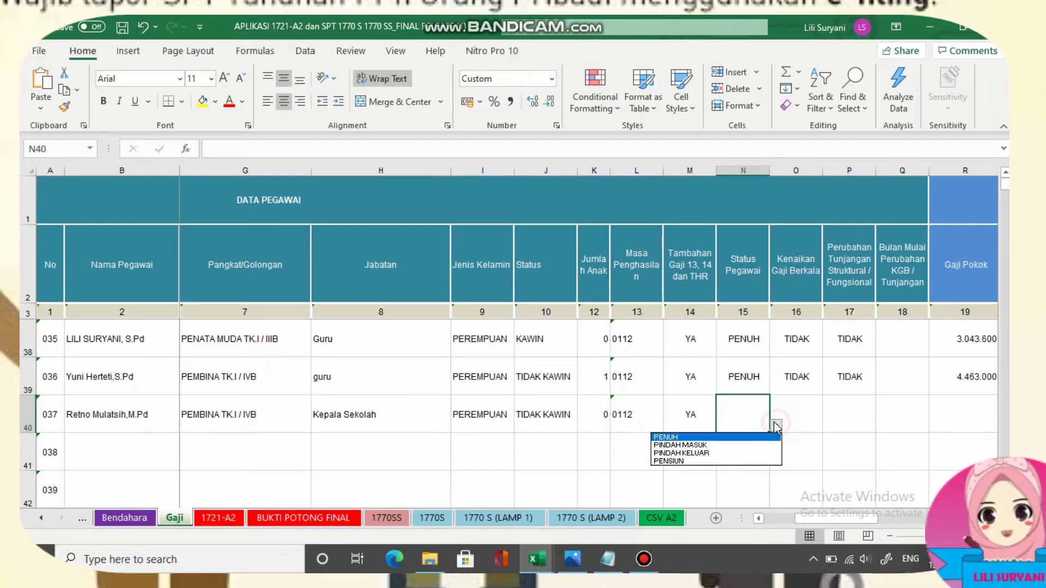
left_click(698, 438)
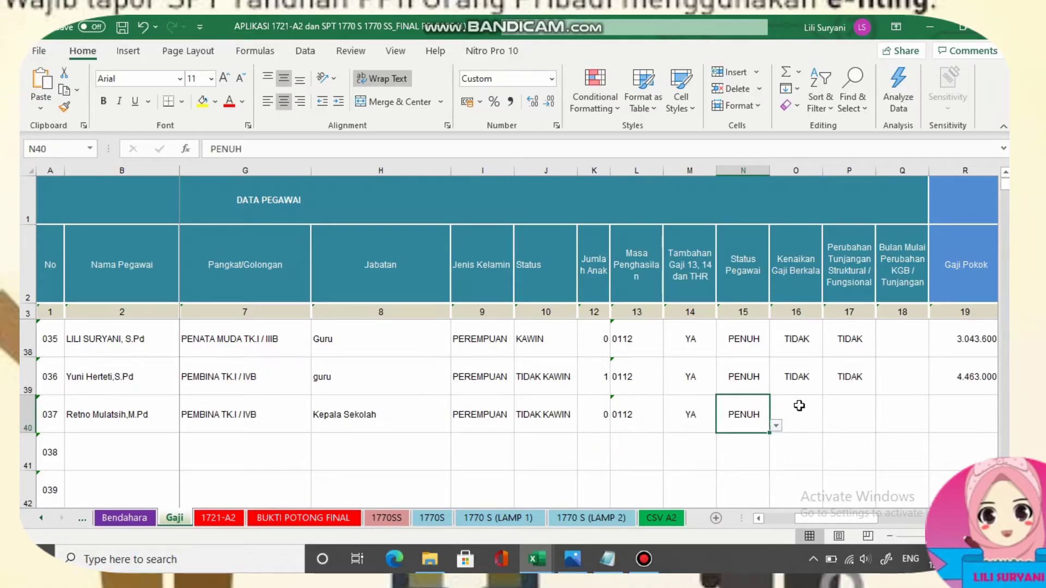
left_click(801, 414)
left_click(829, 425)
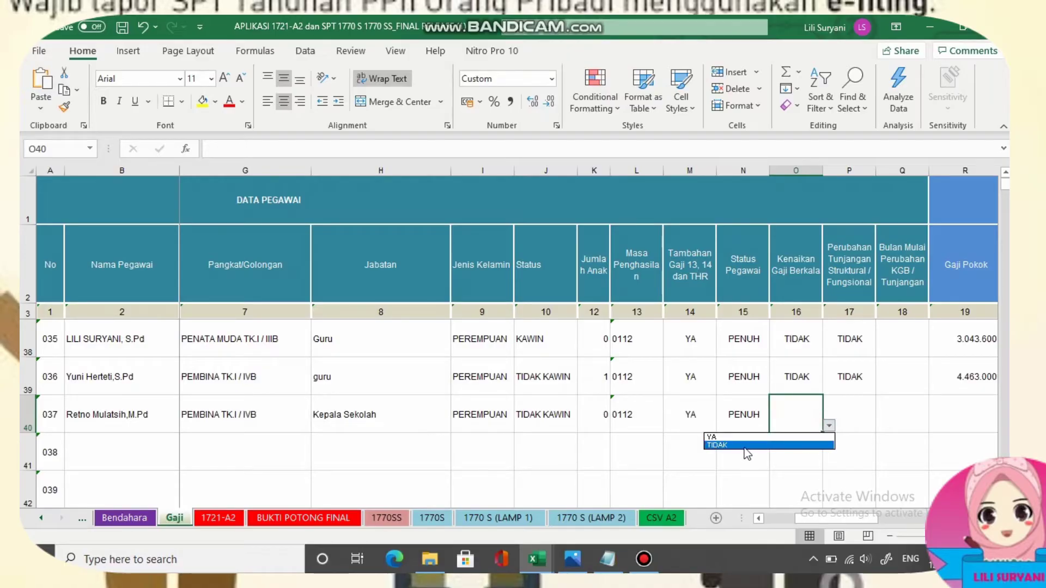
left_click(745, 444)
left_click(834, 412)
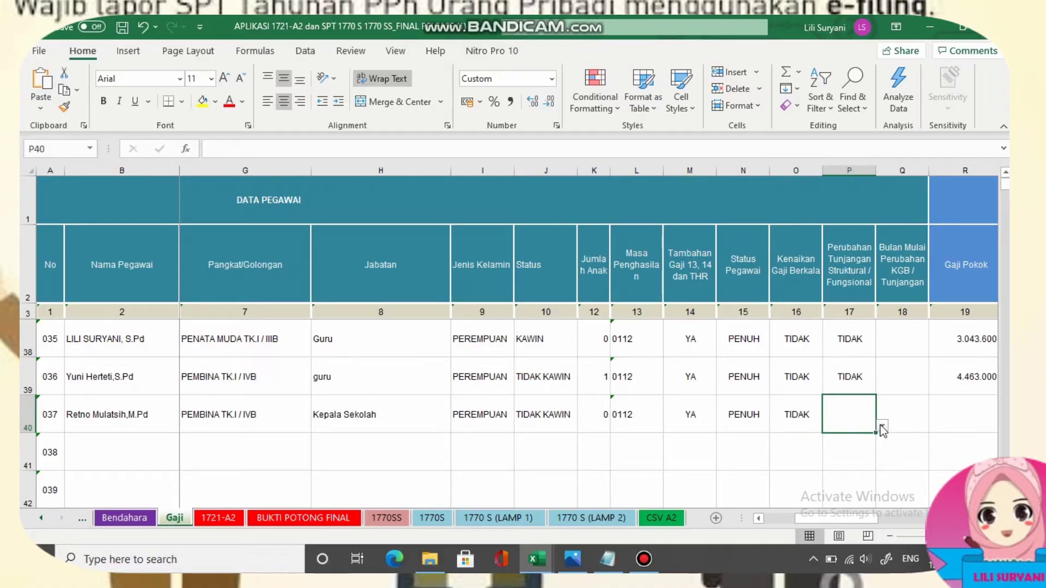
left_click(882, 426)
left_click(809, 447)
left_click(903, 416)
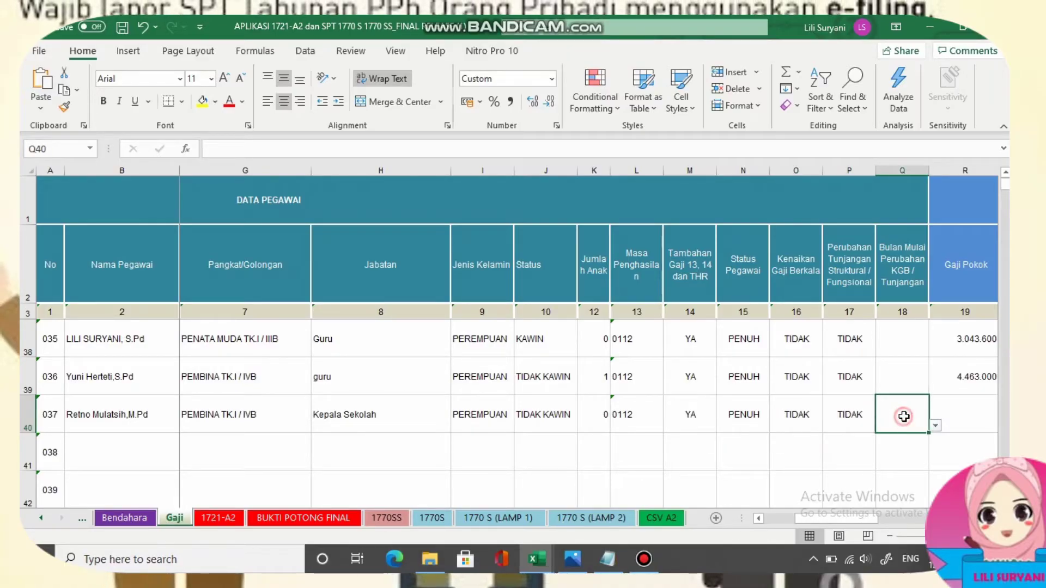
key("Right")
key("Right")
key("Right")
key("Right")
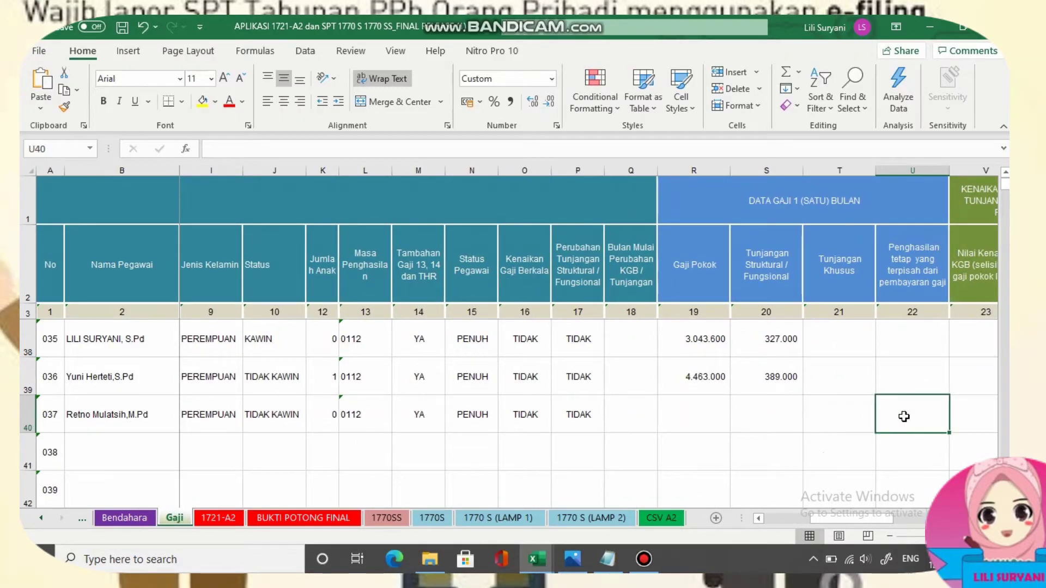
Read employee 037's pay from the scan and enter the 510.000 allowance in S40.
left_click(700, 415)
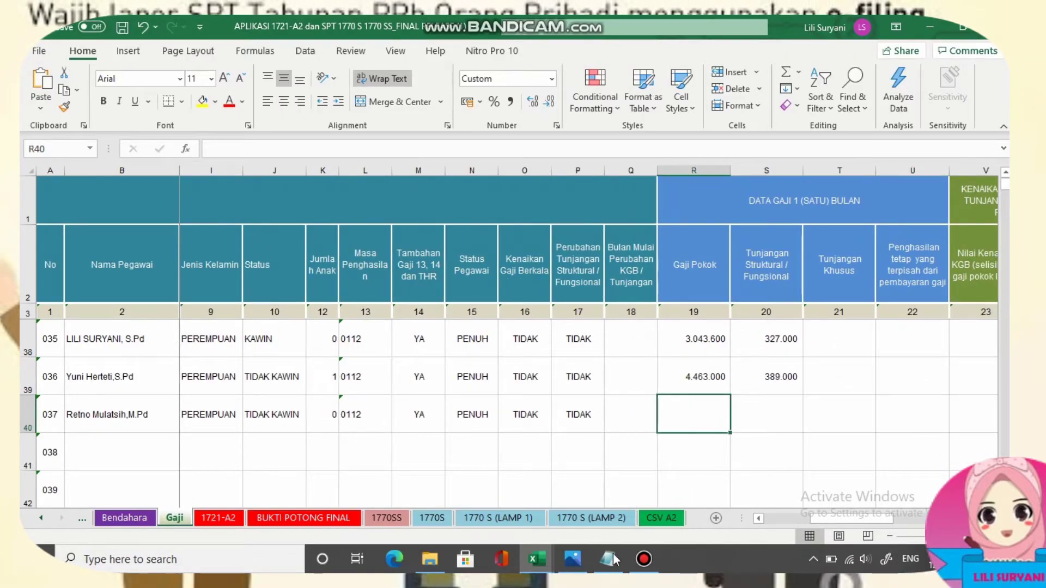
left_click(571, 561)
left_click(572, 560)
left_click(752, 418)
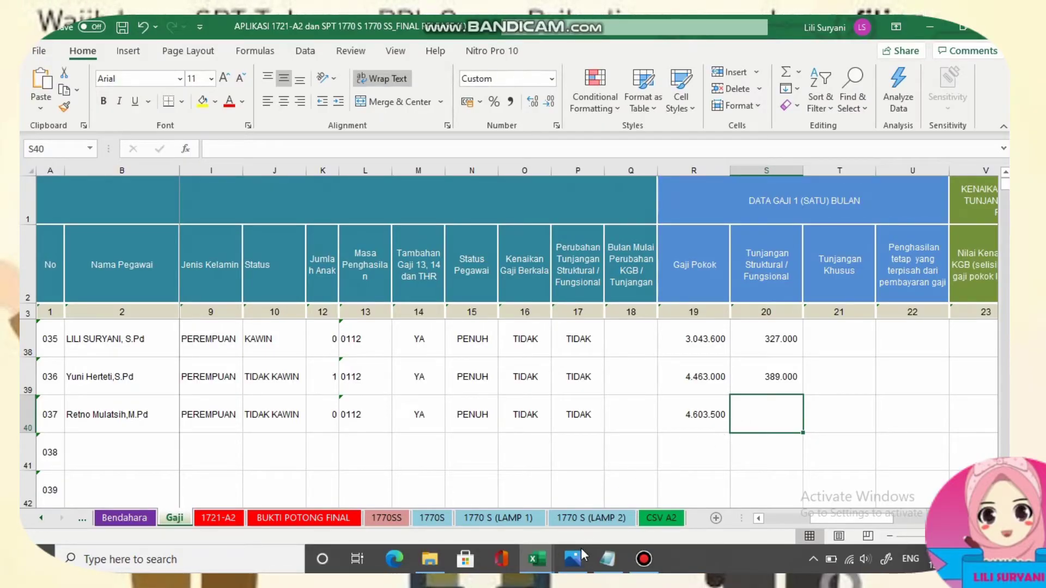
left_click(571, 564)
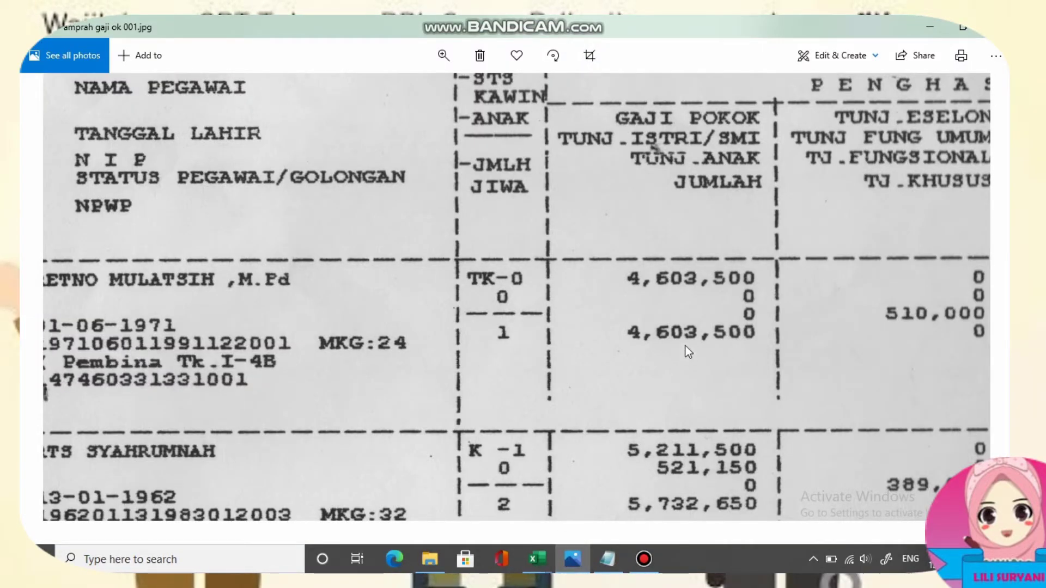
left_click_drag(738, 335, 481, 341)
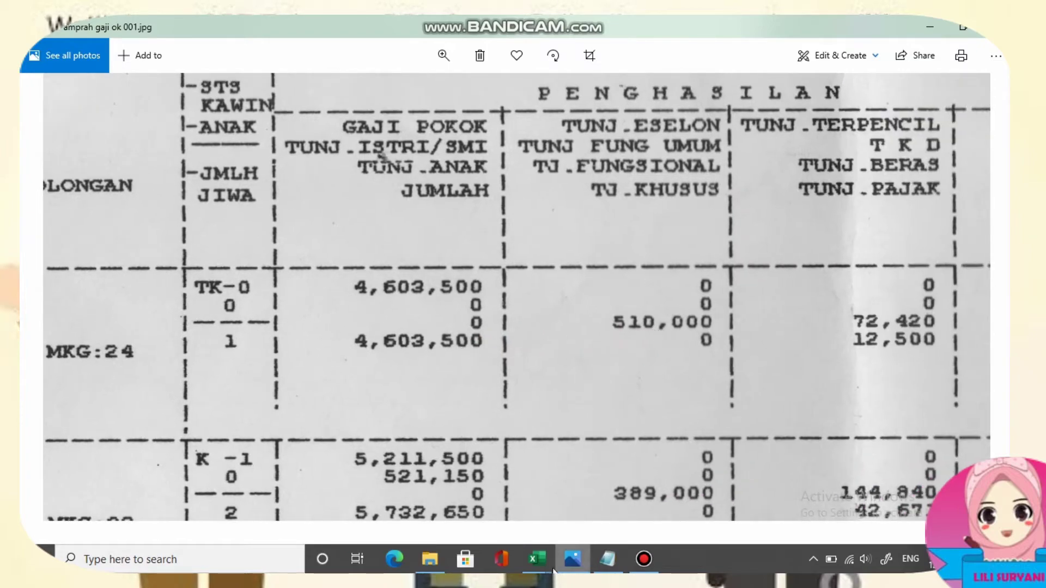
mouse_move(538, 560)
left_click(603, 526)
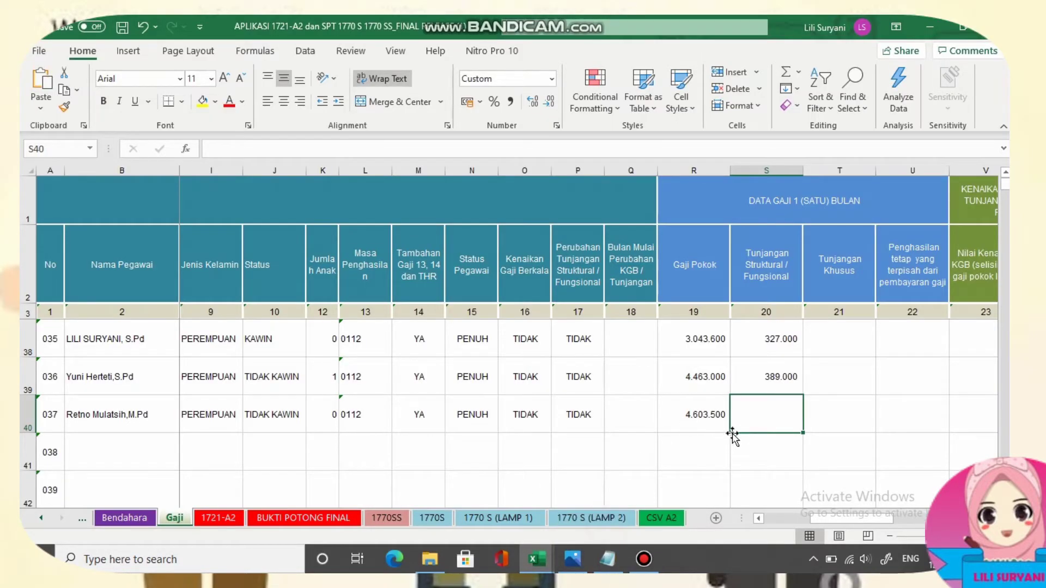
type("510000")
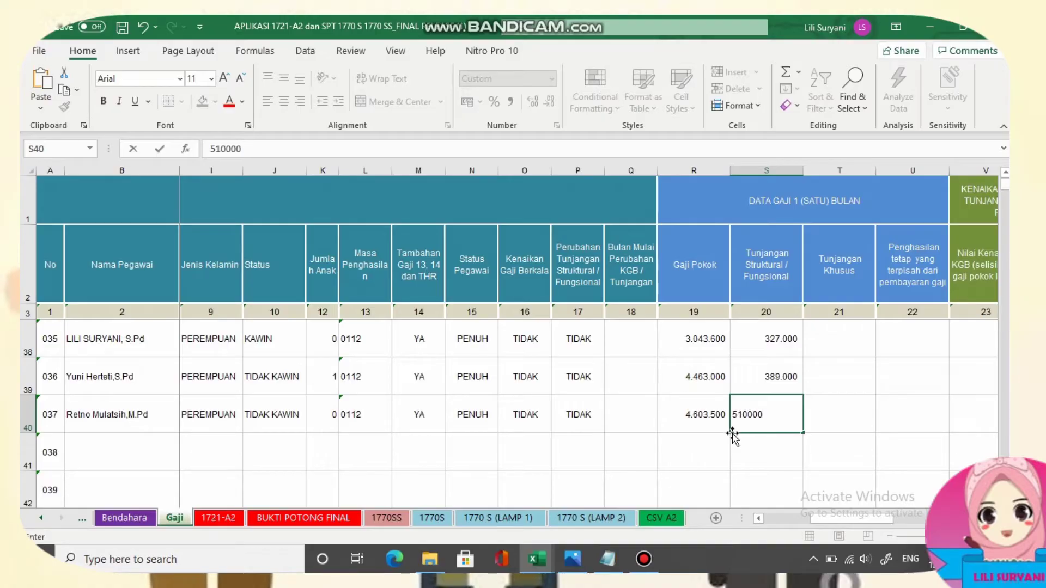
left_click(834, 417)
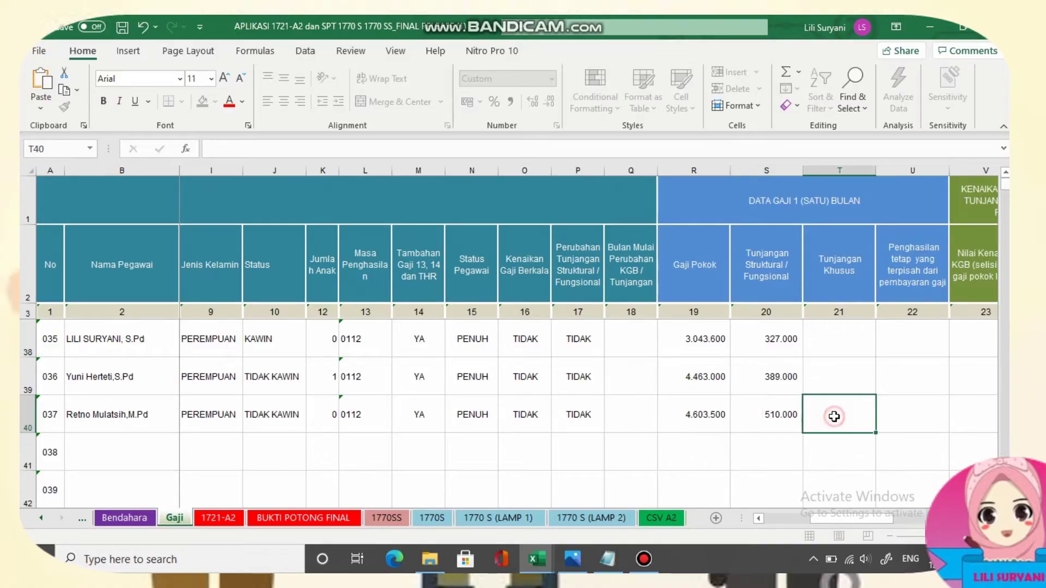
key("Right")
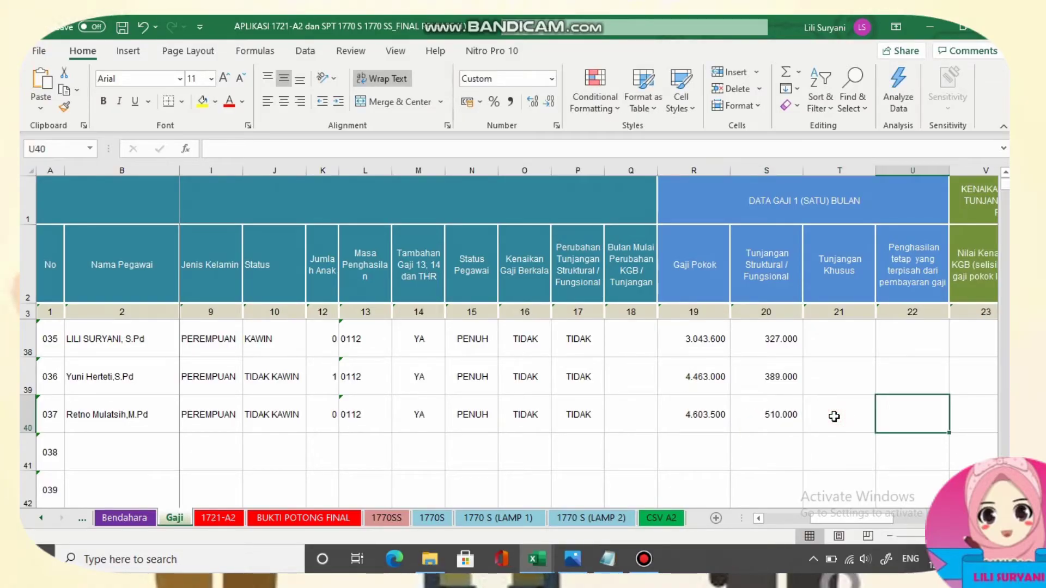
key("Right")
key("Right")
key("Right")
key("Right")
key("Right")
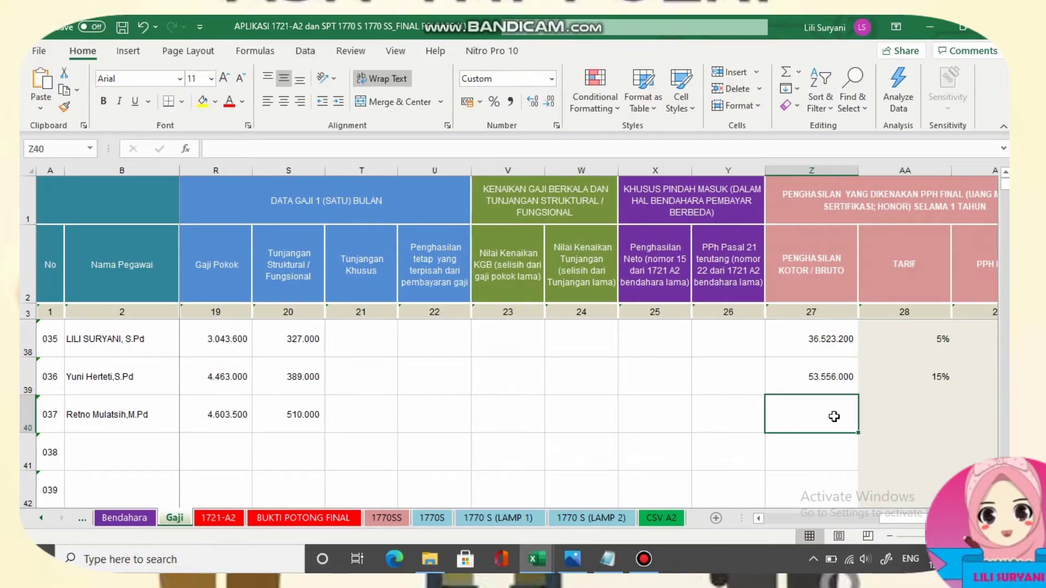
Copy gross income 55242000 from the calculation notes and paste it into Z40.
key("alt+Tab")
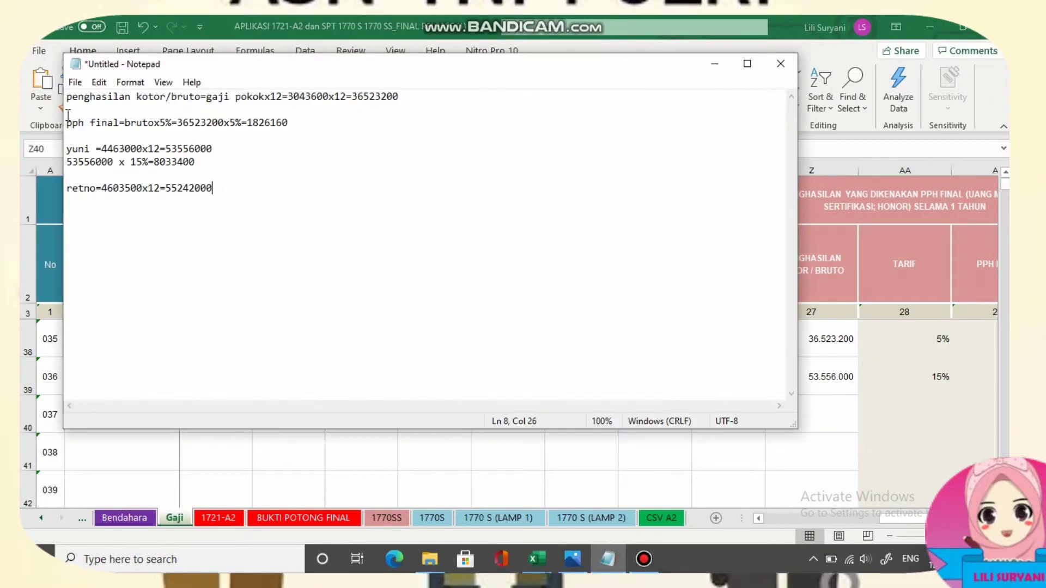
left_click_drag(167, 196, 234, 197)
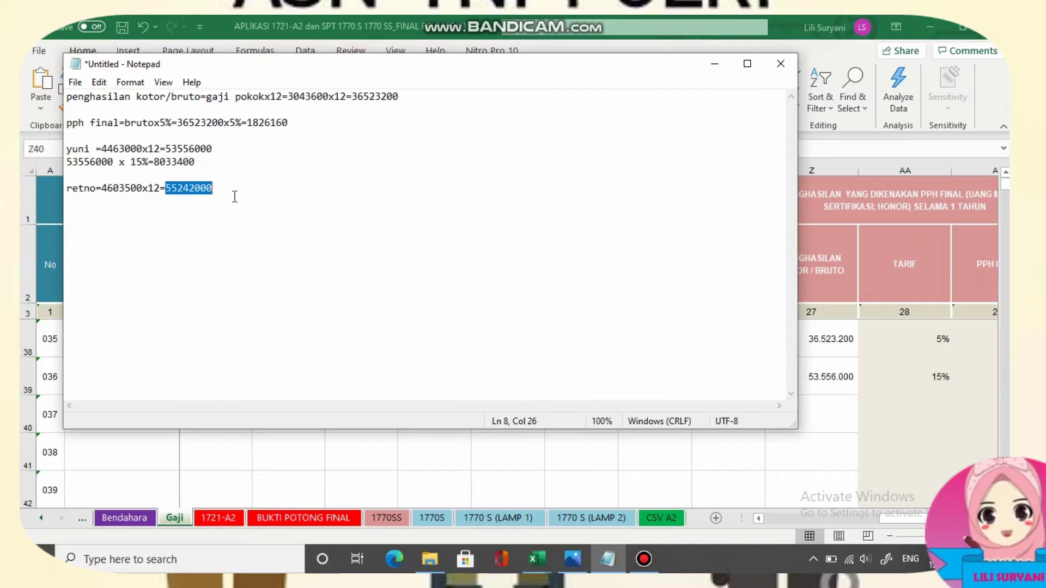
right_click(208, 194)
left_click(61, 237)
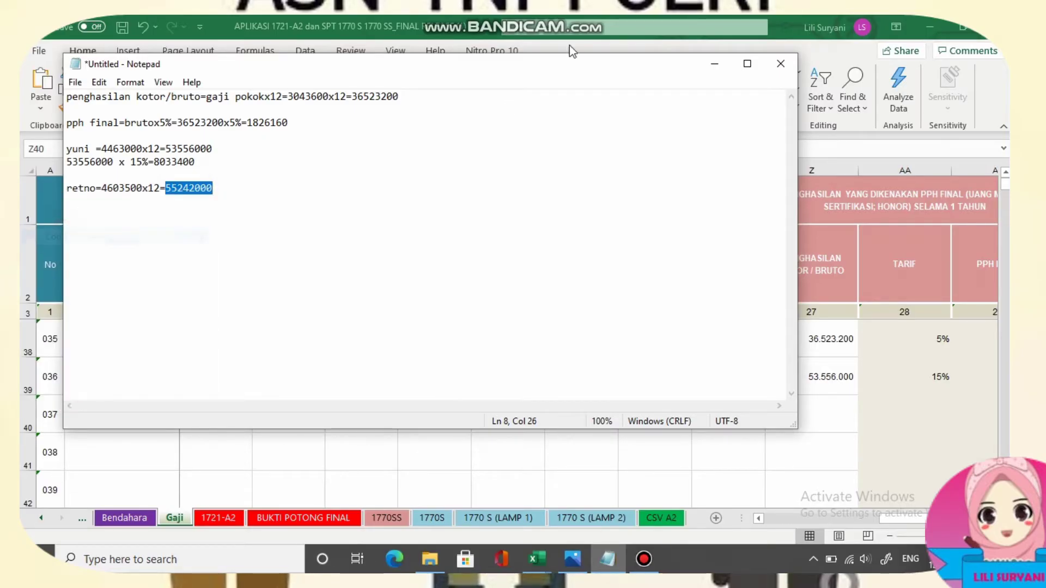
left_click(712, 65)
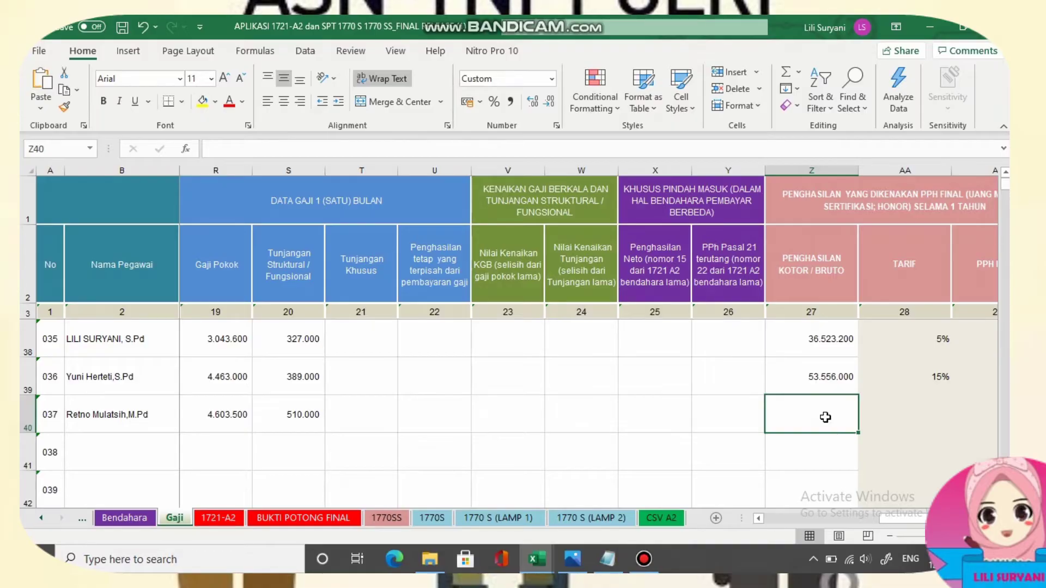
key("ctrl+v")
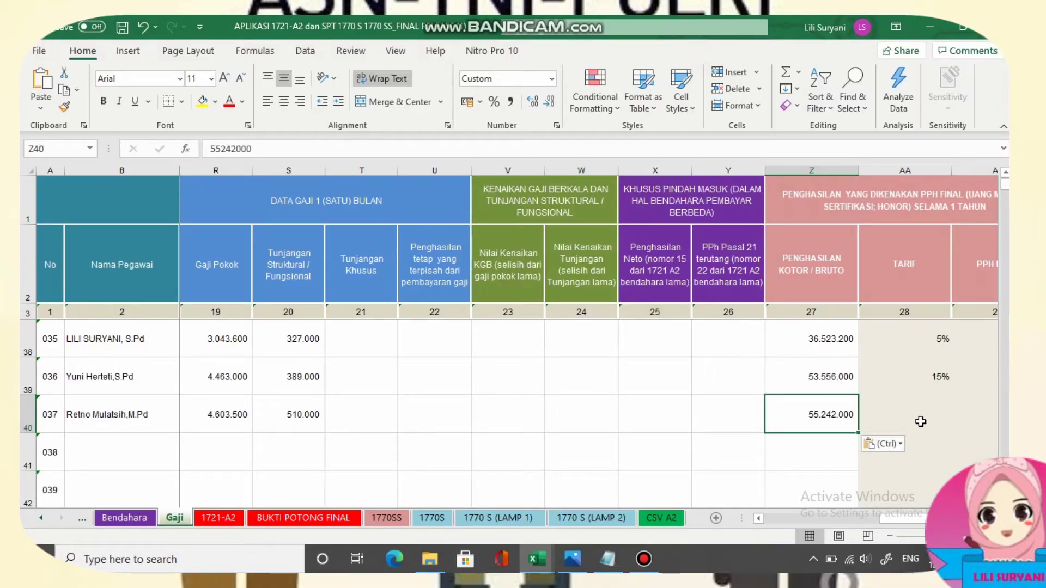
Enter a 15% tariff in AA40 for employee 037.
left_click(920, 421)
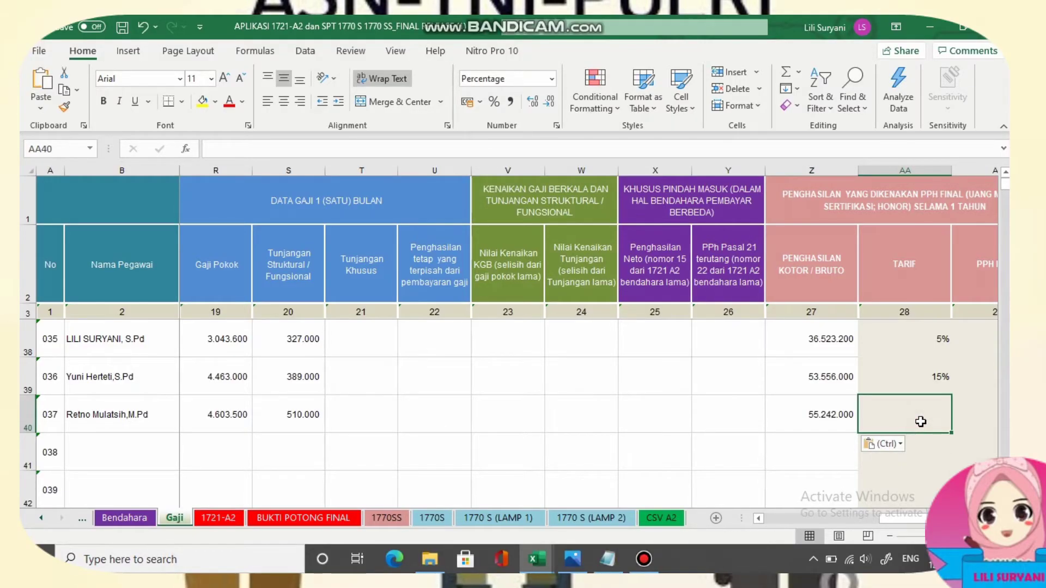
type("15")
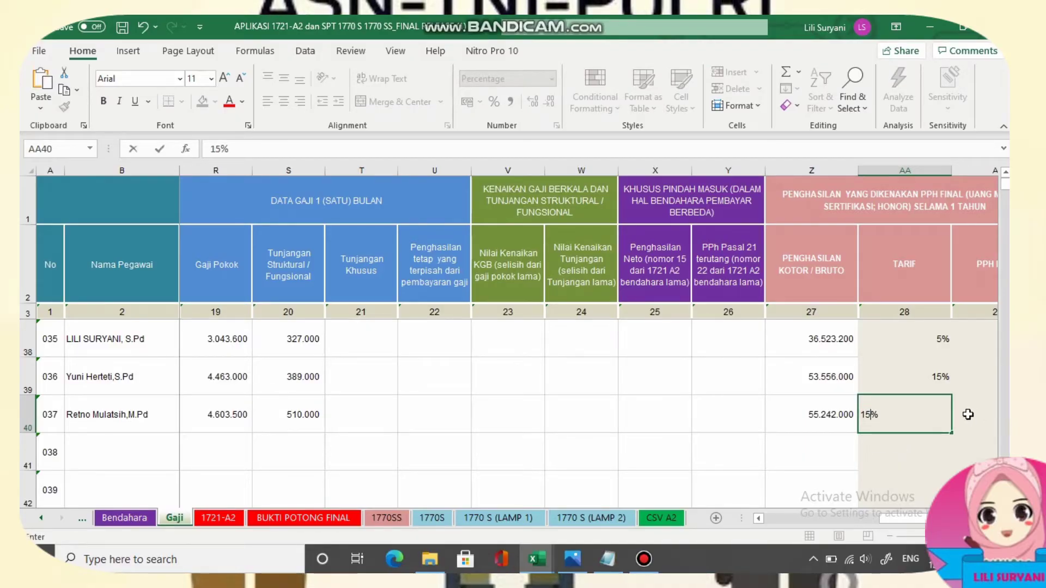
left_click(967, 415)
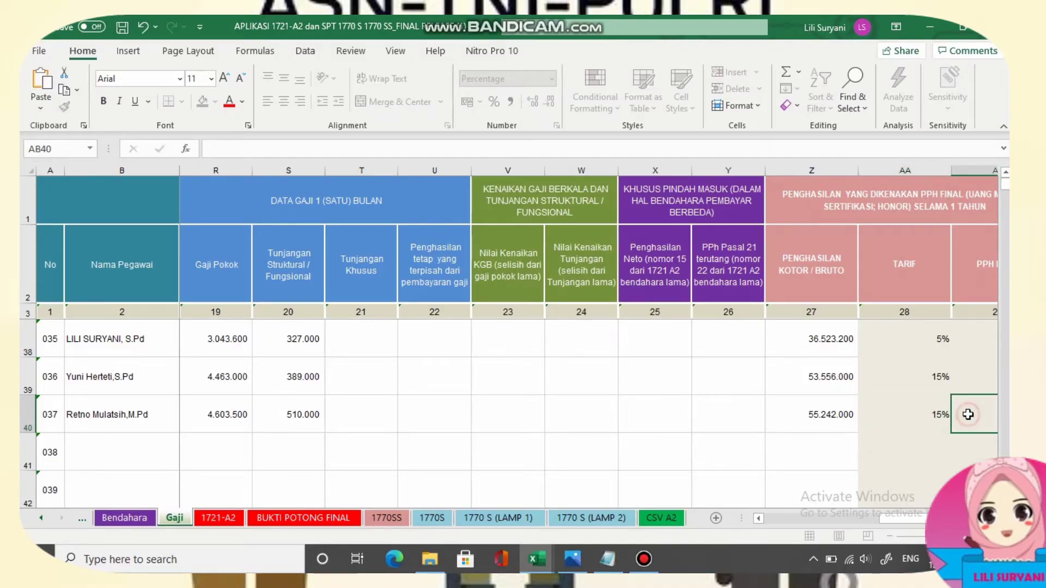
left_click_drag(894, 517, 902, 513)
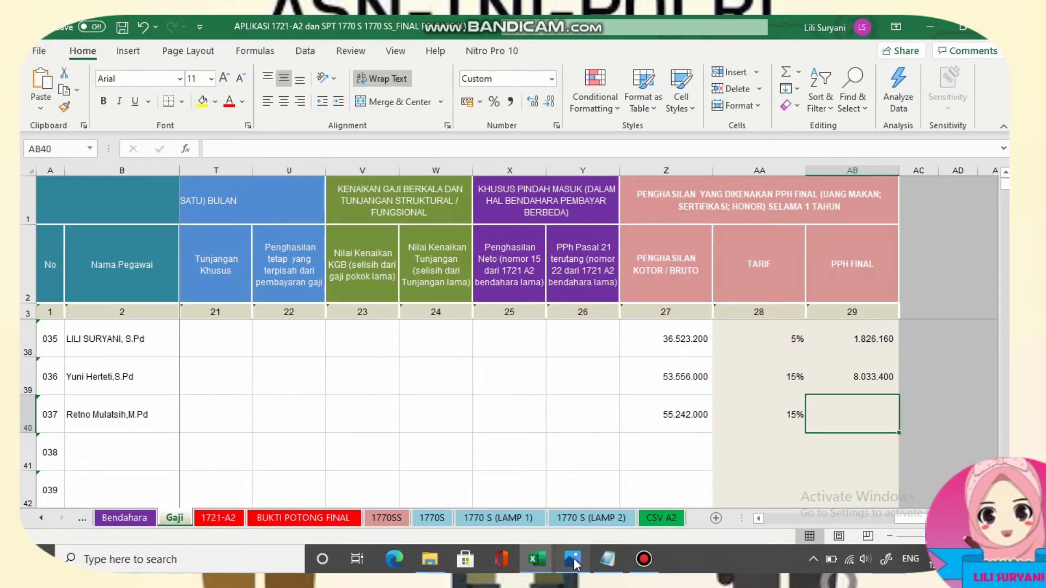
Copy the final tax amount 8286300 from the calculation notes.
left_click(607, 559)
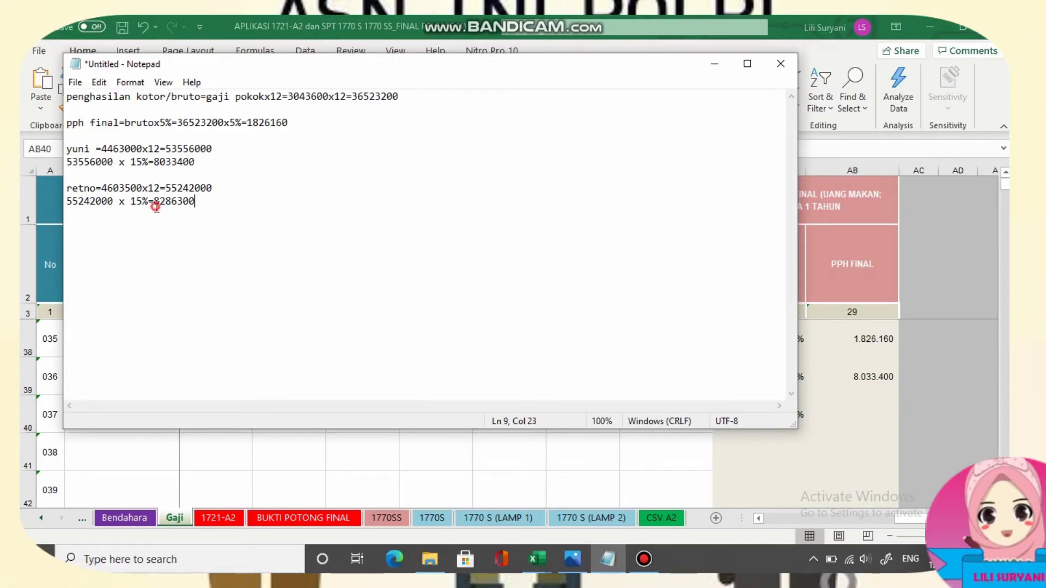
left_click_drag(155, 205, 207, 213)
right_click(179, 209)
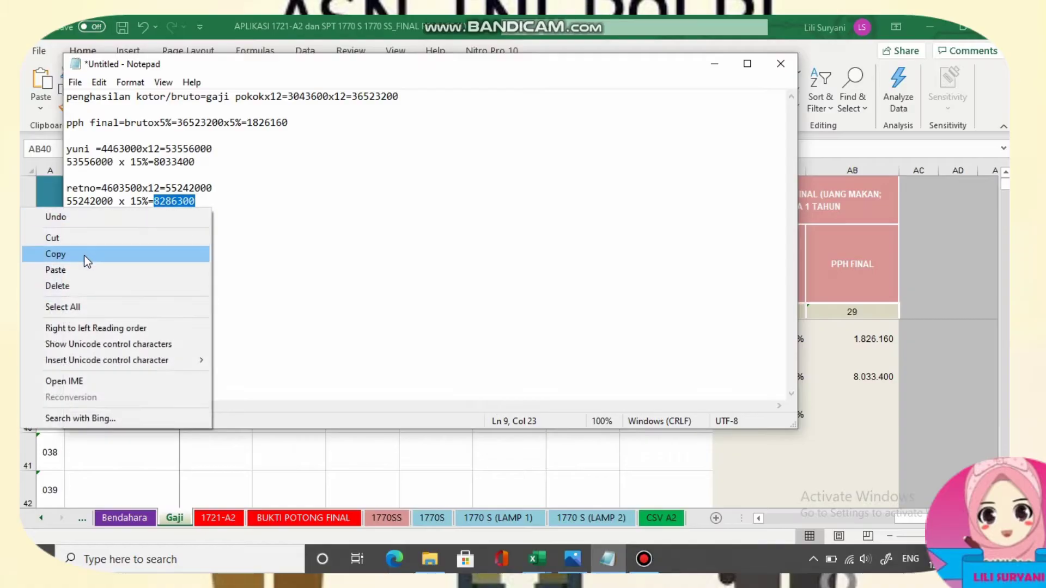
left_click(87, 255)
left_click(715, 66)
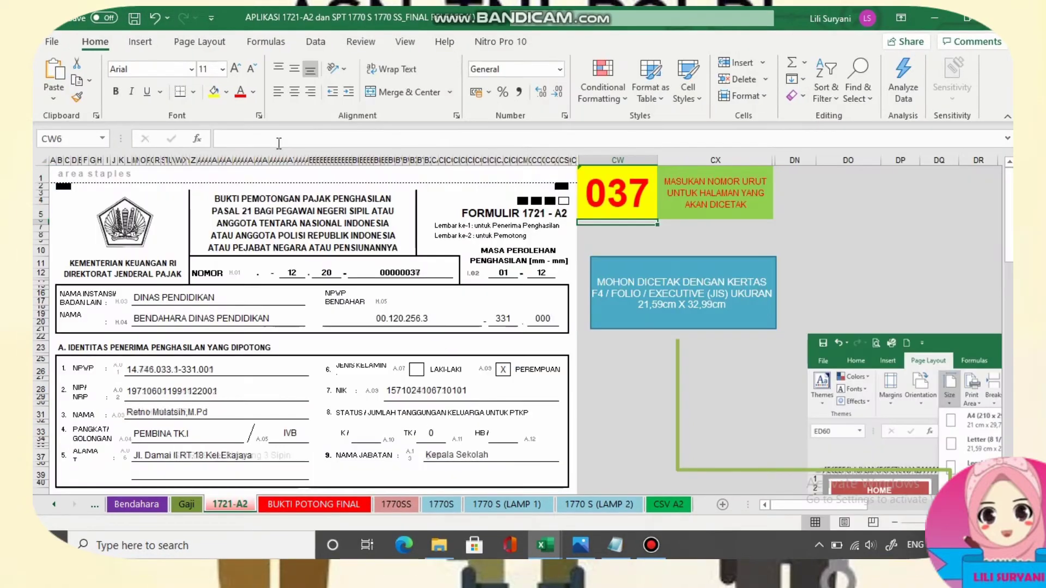
Scroll through employee 037's 1721-A2 form sections A–D, then view the 1770SS and BUKTI POTONG FINAL sheets.
scroll(205, 411, "down", 6)
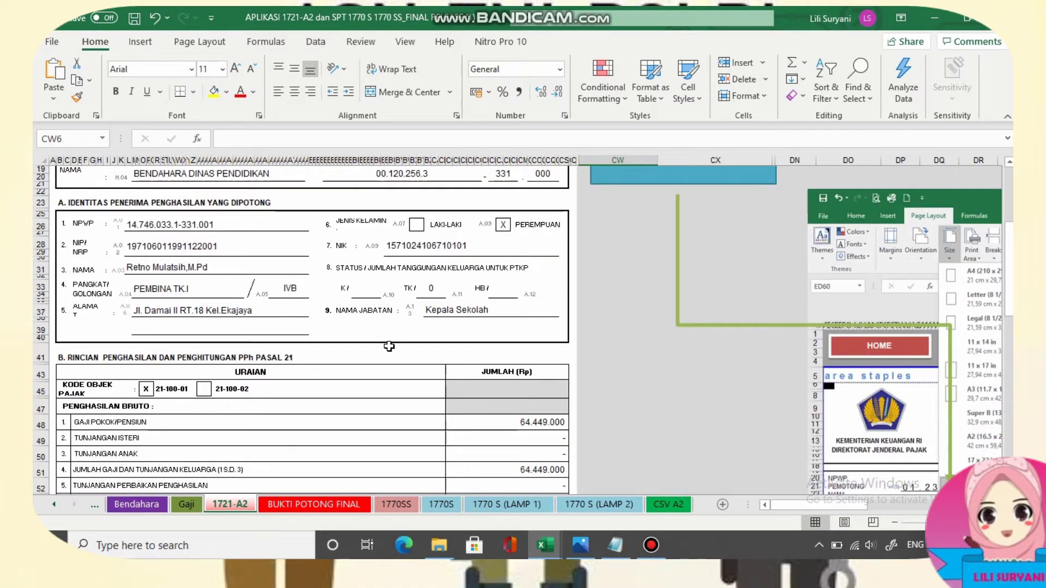
scroll(390, 349, "down", 4)
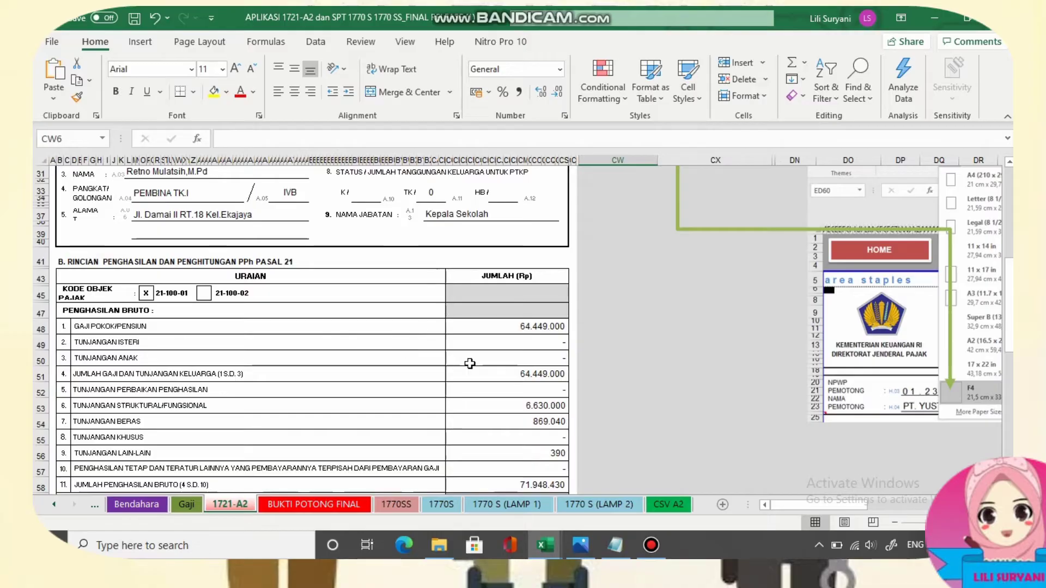
scroll(470, 363, "down", 5)
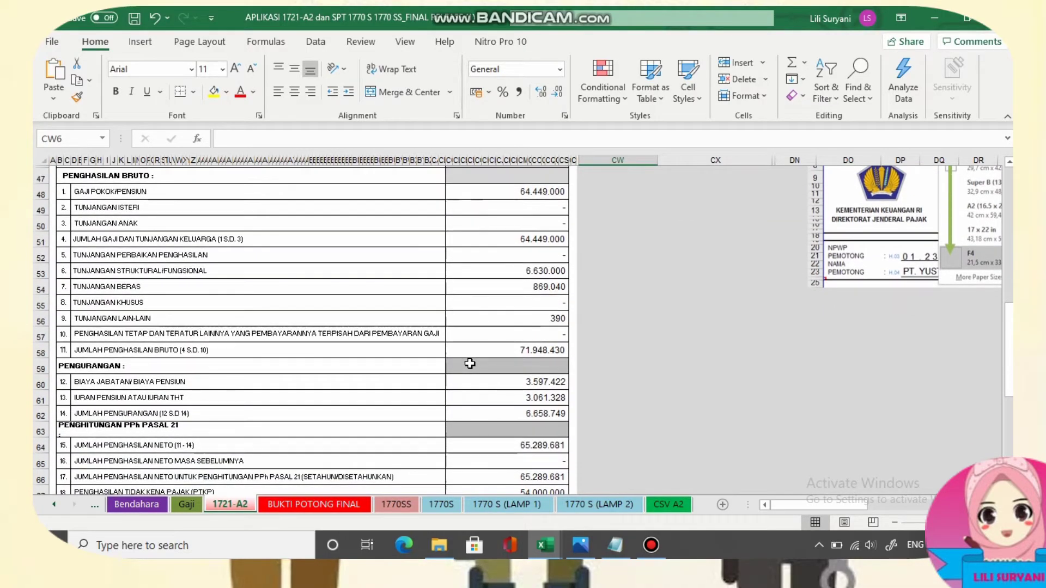
scroll(469, 364, "down", 6)
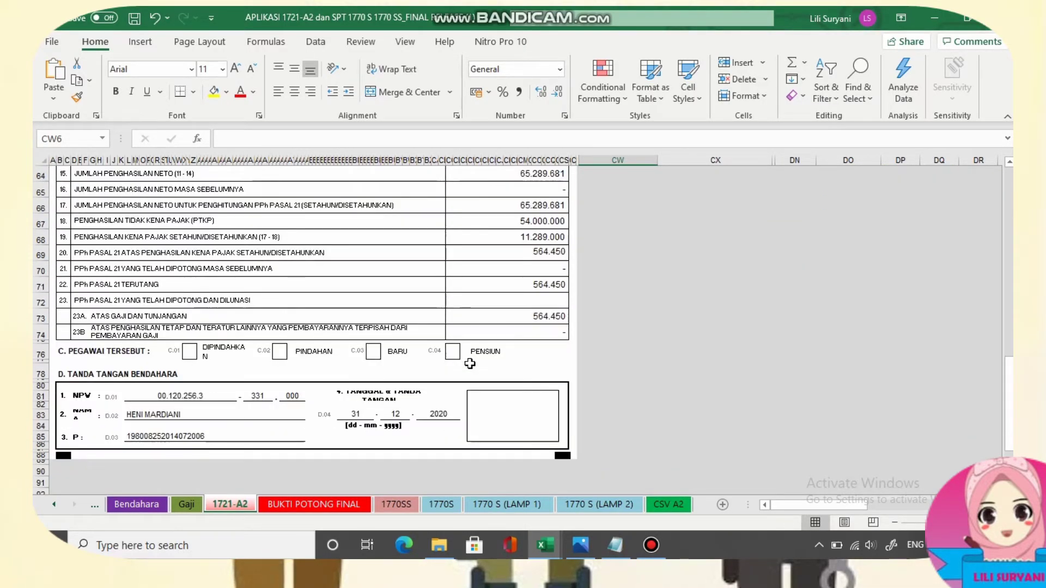
scroll(469, 363, "up", 20)
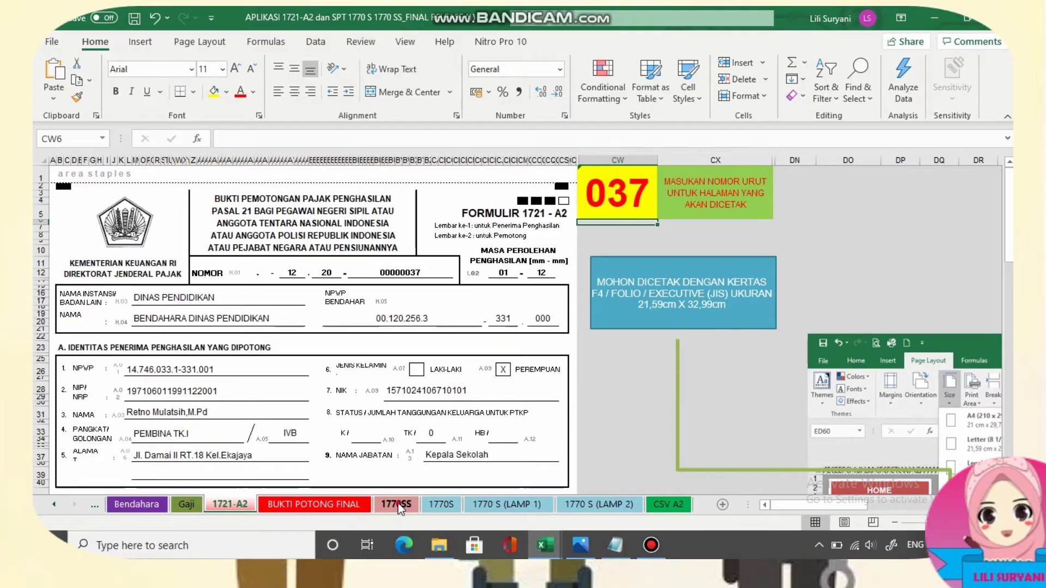
left_click(399, 508)
left_click(330, 509)
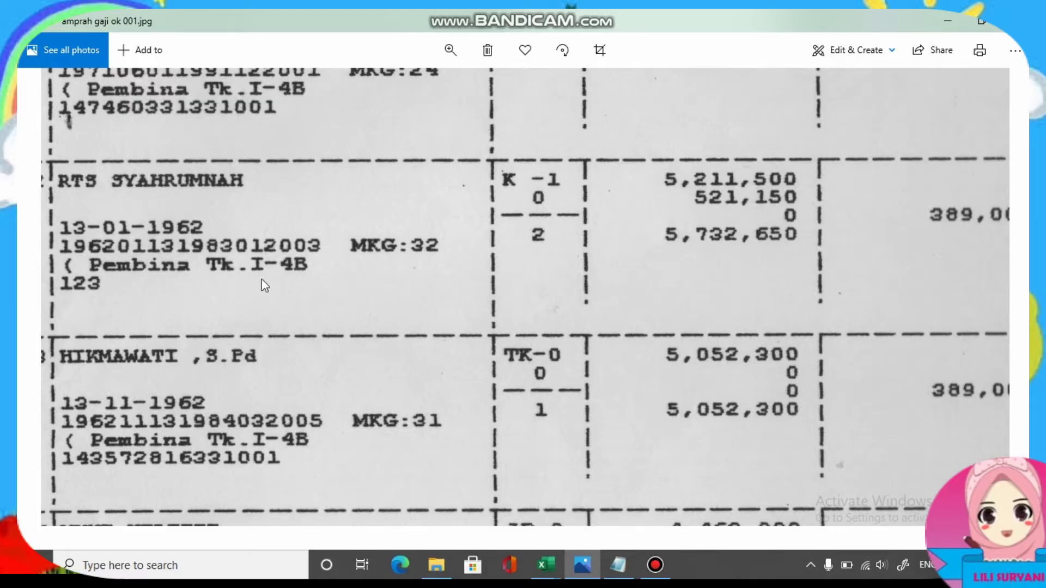
Return from the payroll scan to the APLIKASI workbook and open the rank dropdown in G41.
mouse_move(545, 565)
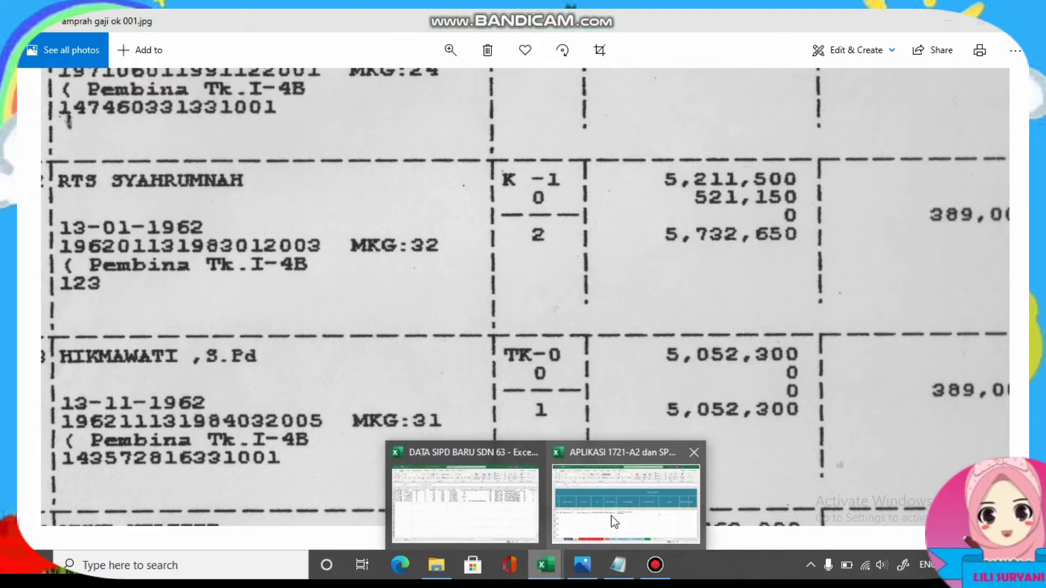
left_click(612, 521)
left_click(759, 353)
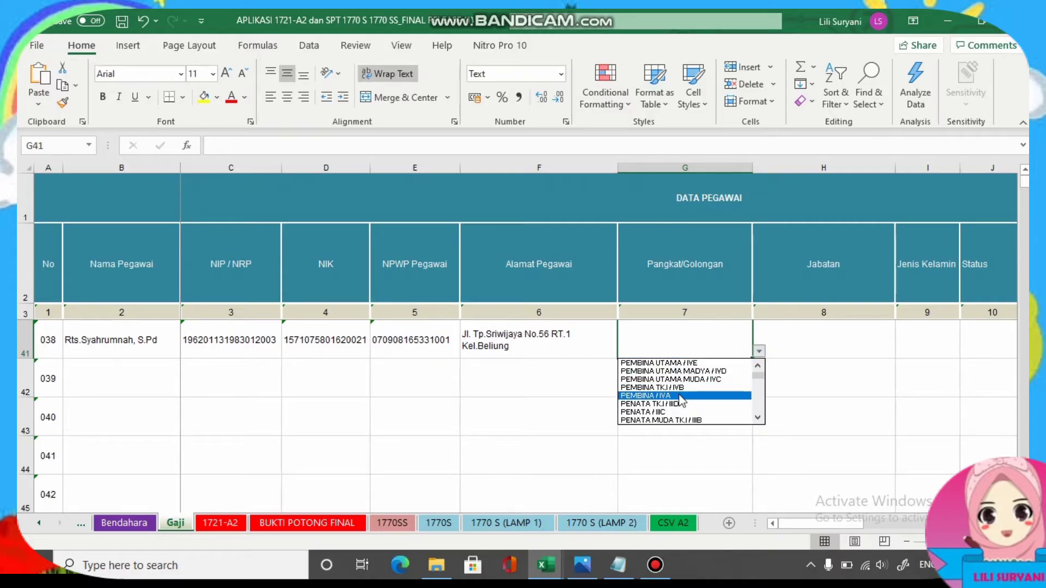
Set employee 038's rank IVB, job title guru, gender PEREMPUAN and marital status KAWIN.
left_click(653, 387)
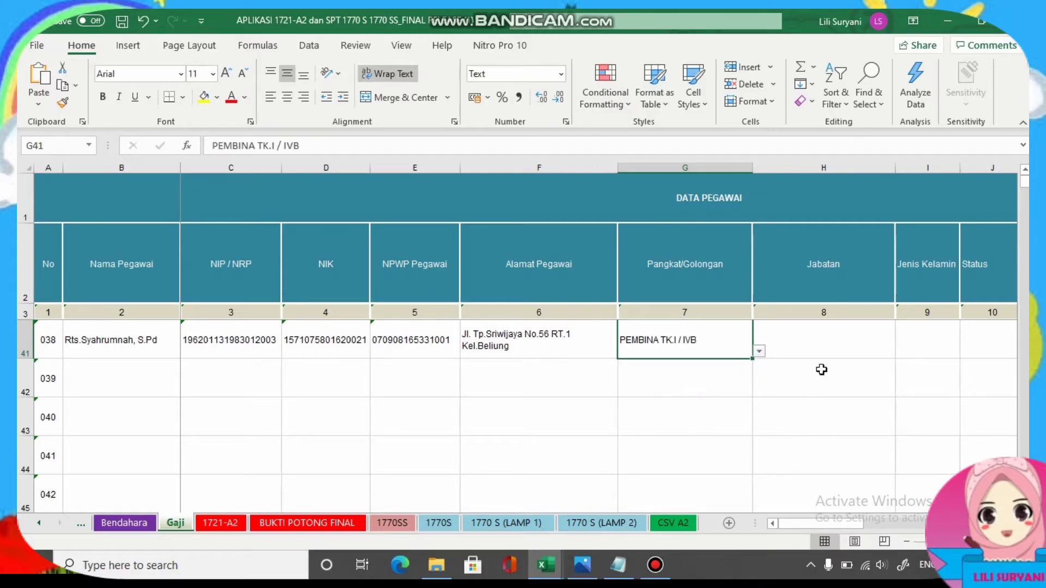
left_click(814, 347)
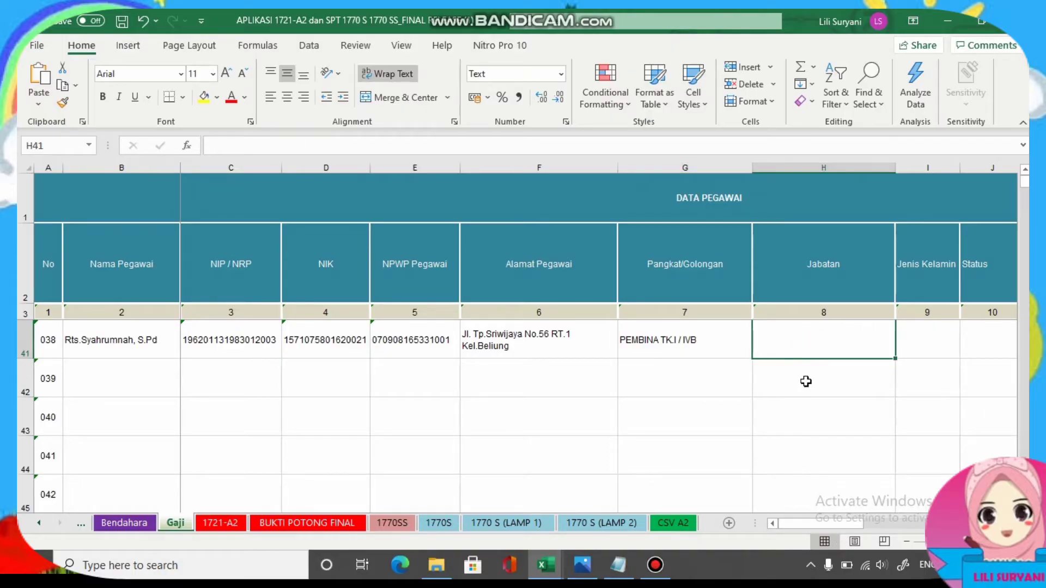
type("guru")
key("Tab")
scroll(762, 370, "right", 3)
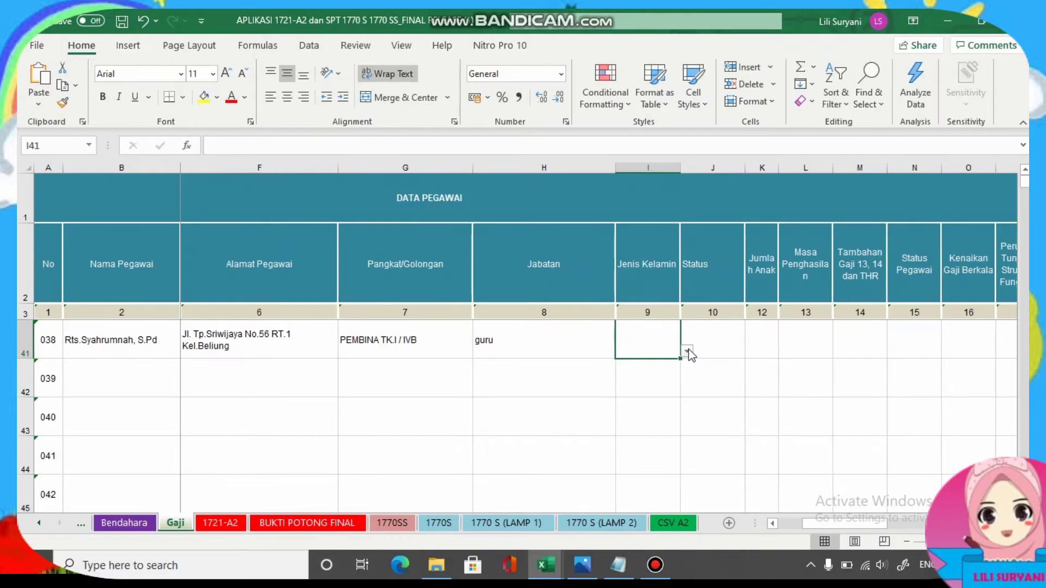
left_click(687, 351)
left_click(625, 363)
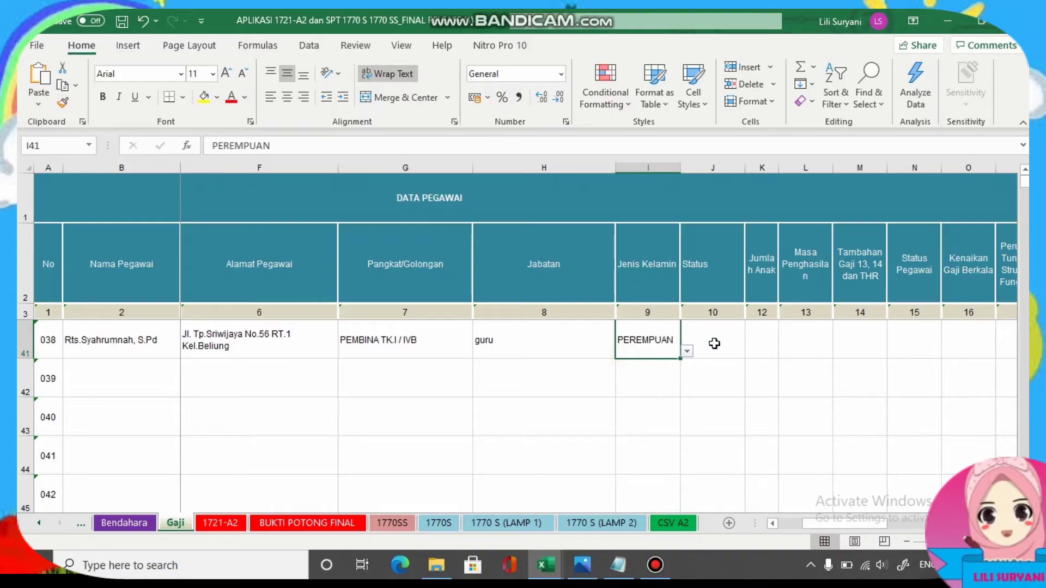
left_click(712, 342)
left_click(751, 351)
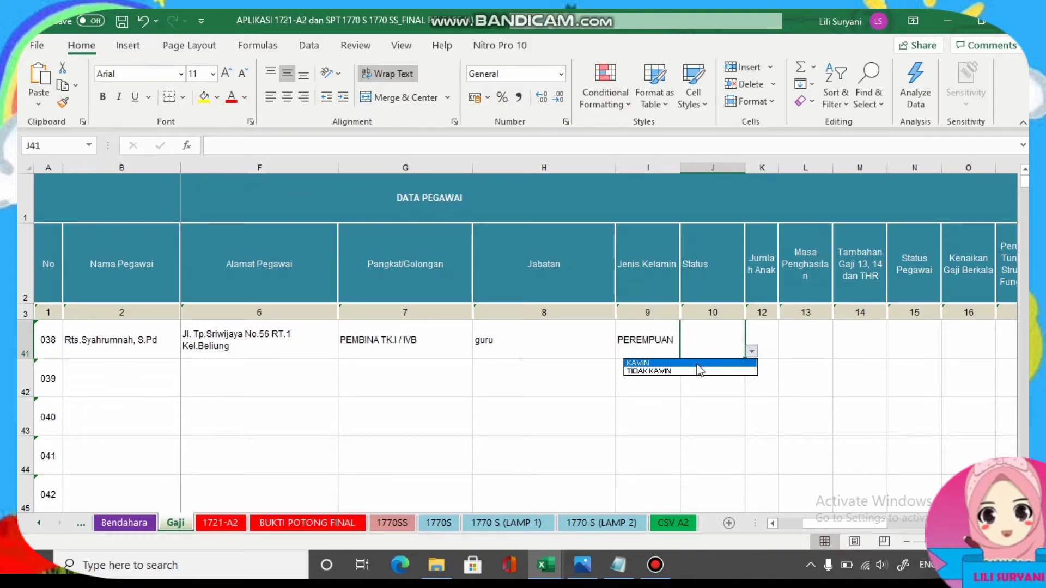
left_click(663, 363)
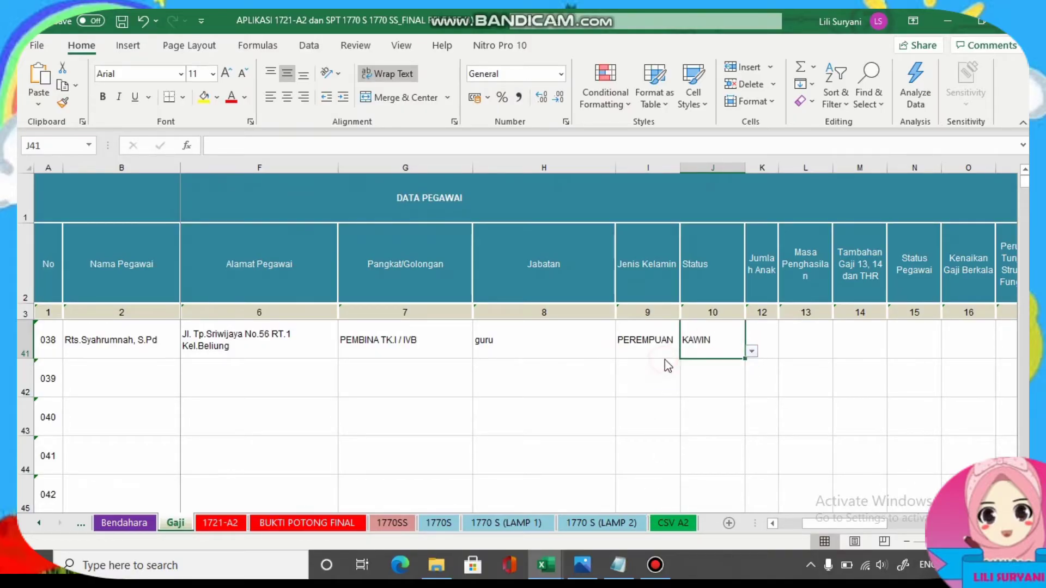
Check the payroll scan, then set the number of children in K41 to 0.
left_click(589, 569)
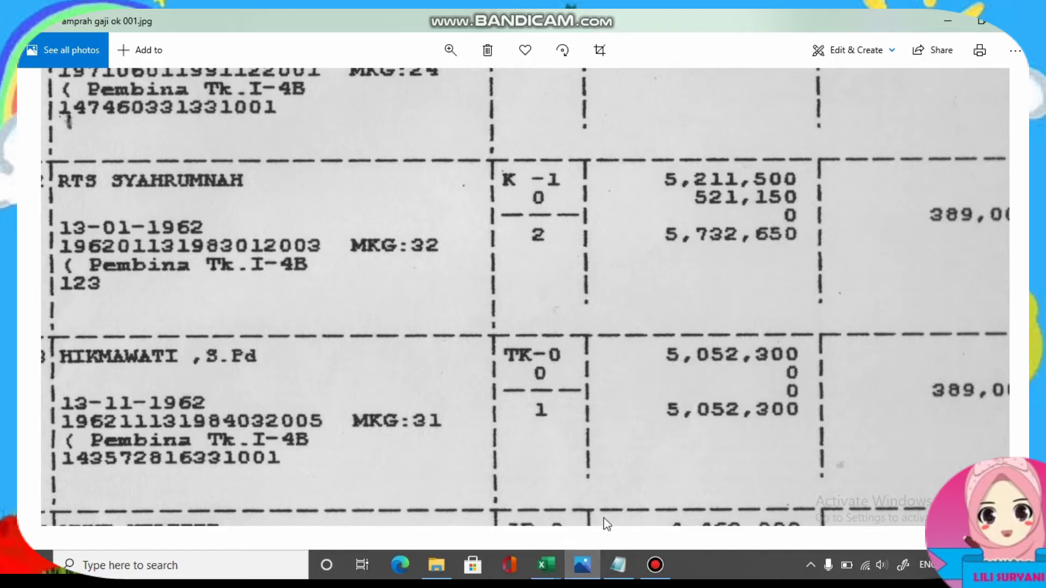
left_click(583, 566)
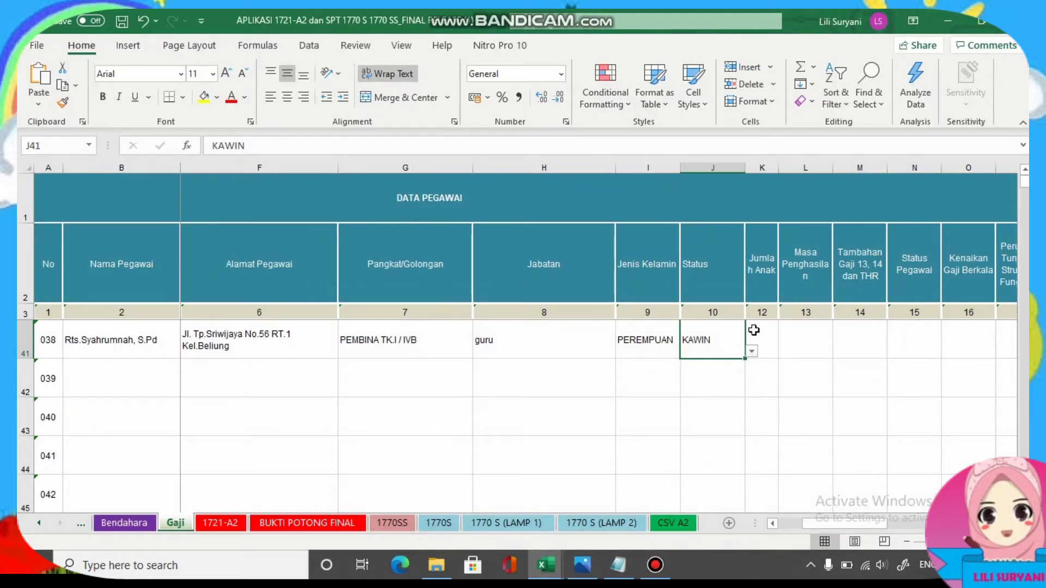
left_click(768, 340)
left_click(784, 352)
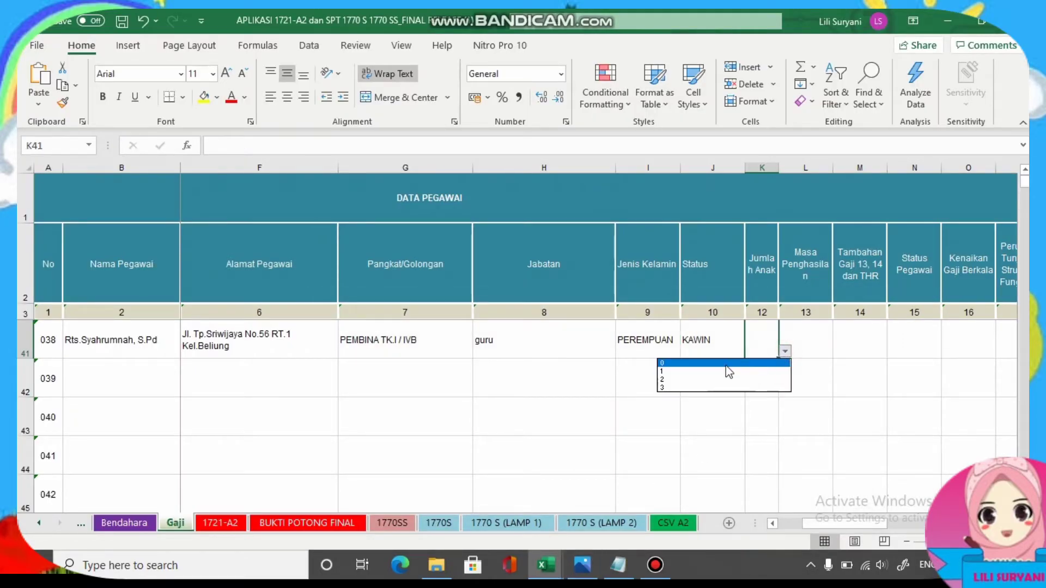
left_click(721, 363)
Enter income period 0112, THR YA and employee status PENUH.
left_click(789, 335)
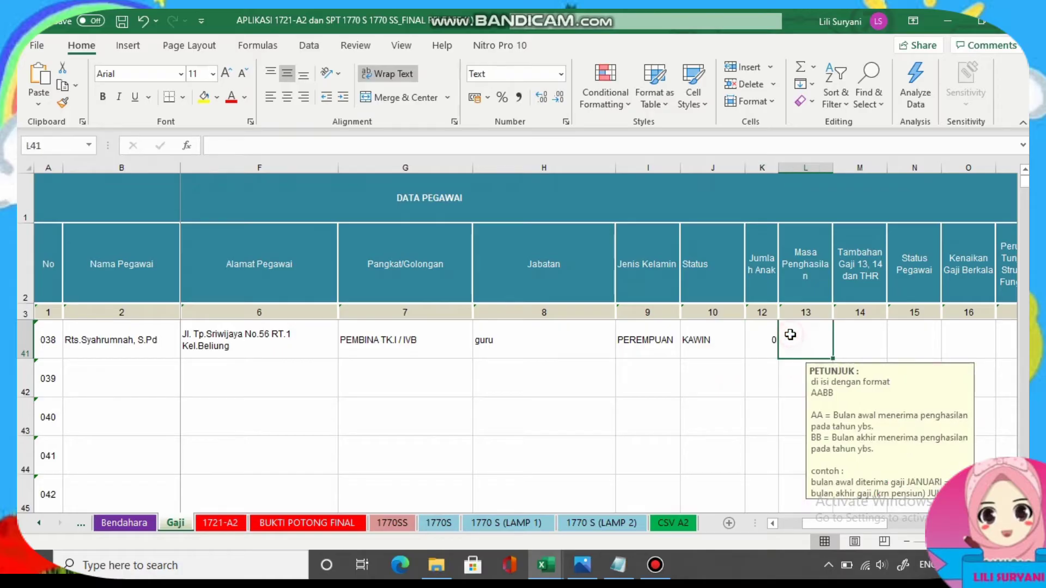
type("0")
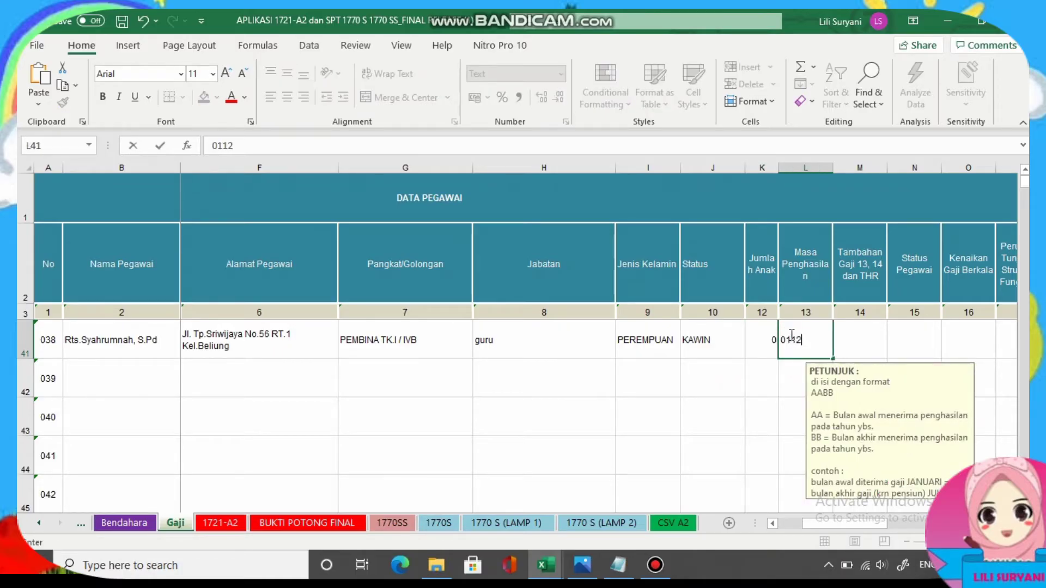
type("112")
left_click(860, 341)
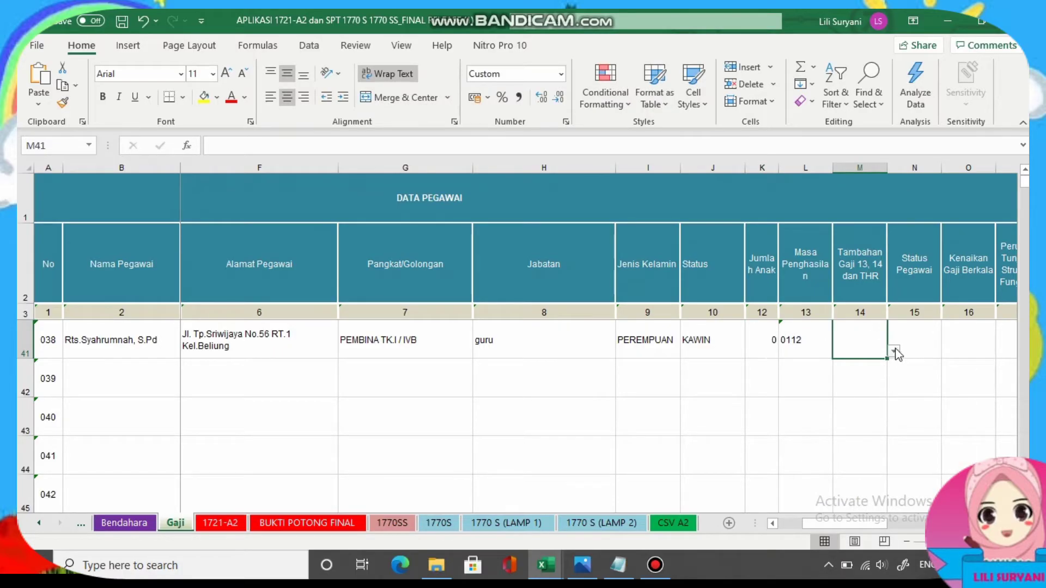
left_click(894, 352)
left_click(825, 363)
left_click(927, 336)
left_click(948, 352)
left_click(853, 361)
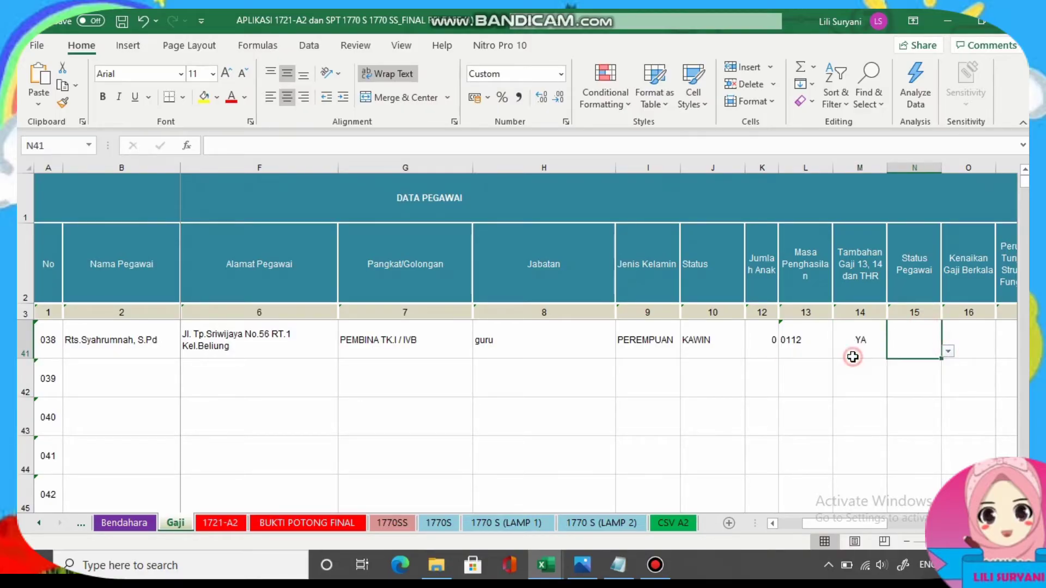
Set both periodic raise and allowance change to TIDAK.
left_click(972, 347)
left_click(1002, 351)
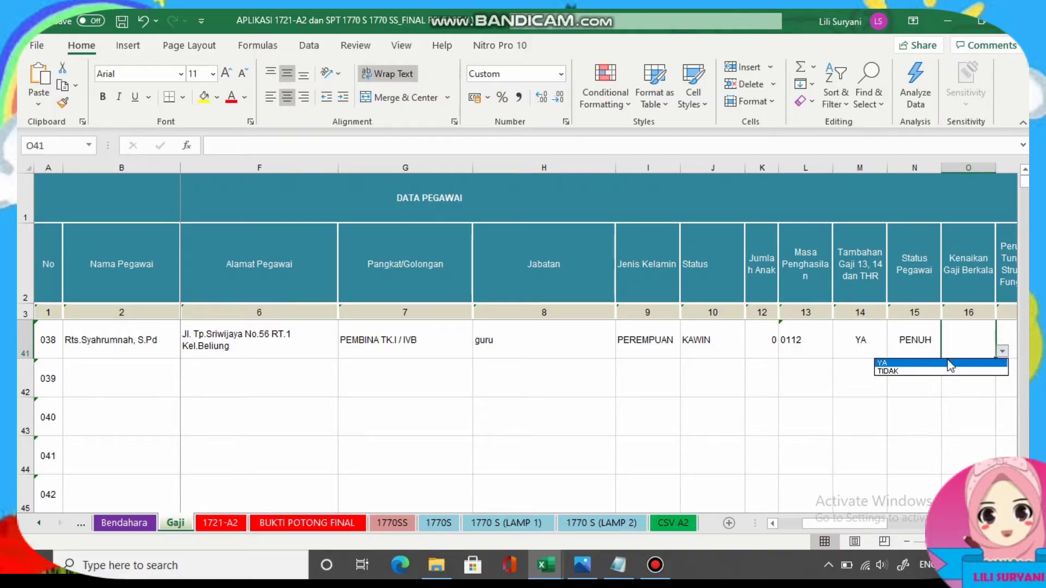
left_click(915, 371)
left_click(621, 351)
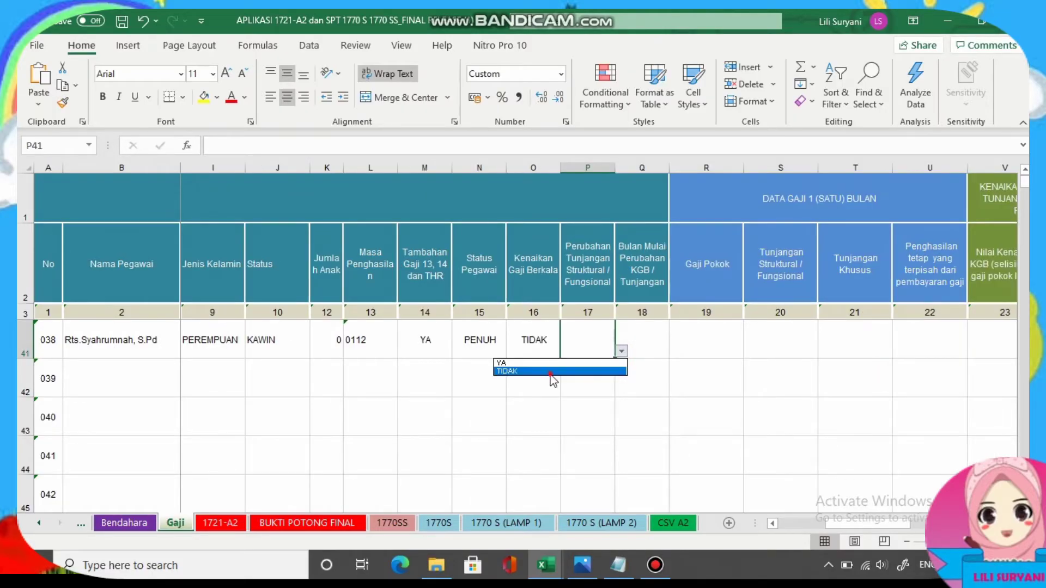
left_click(551, 373)
left_click(677, 338)
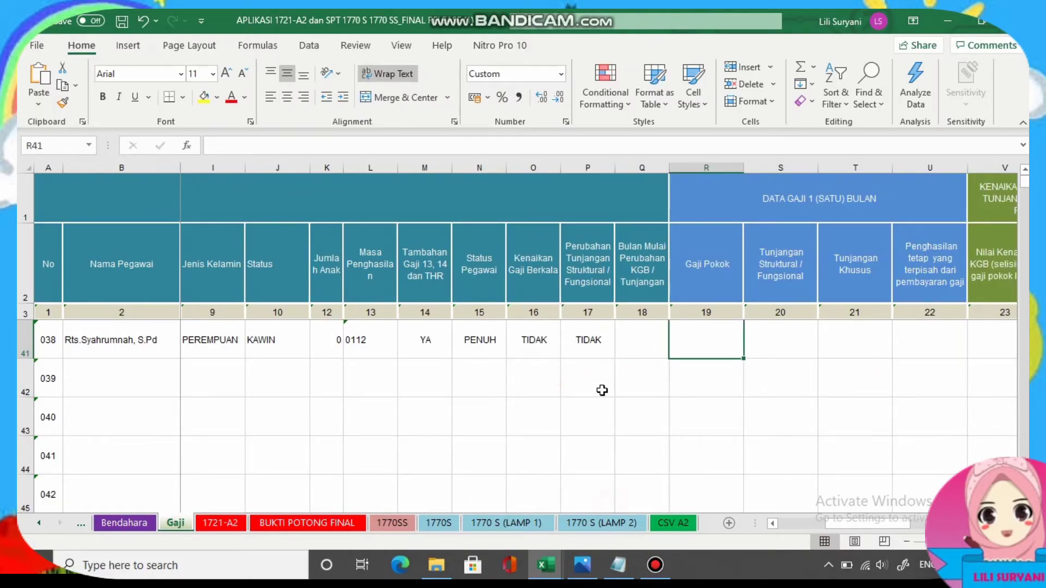
Enter base salary 5211500 in R41 and structural/functional allowance 389.000 in S41.
type("52115")
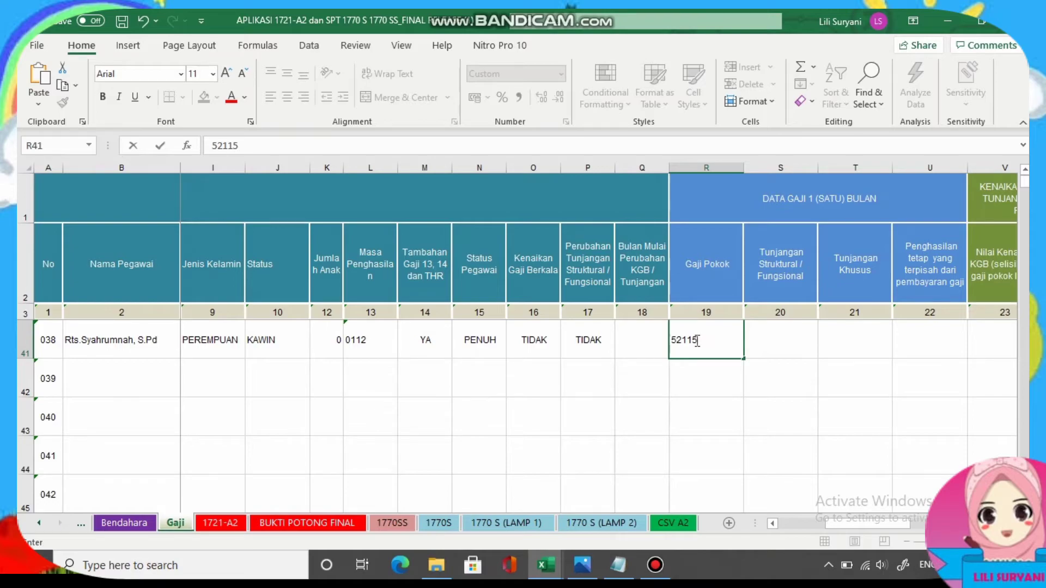
type("00")
left_click(766, 348)
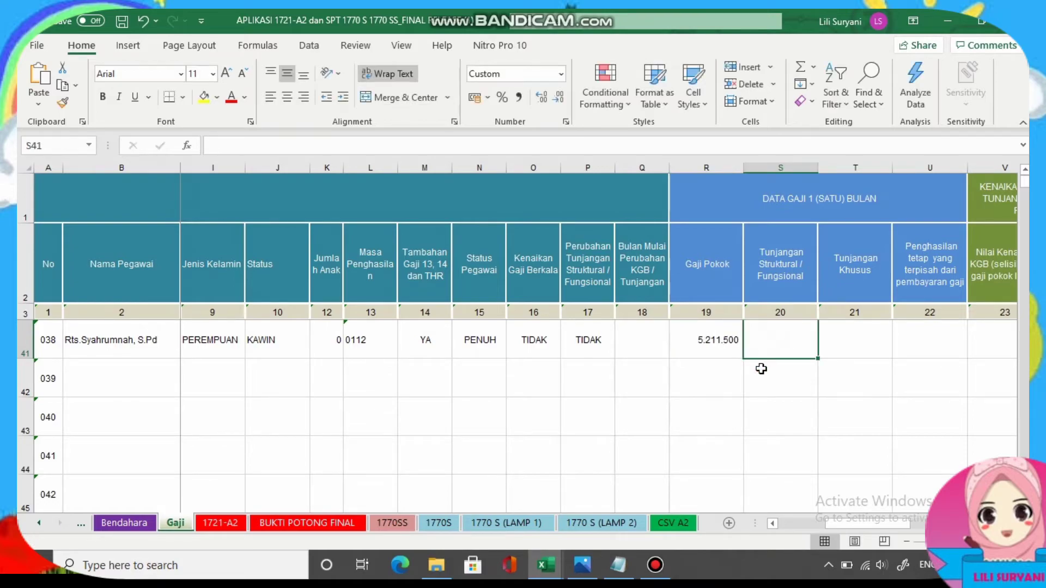
left_click(583, 566)
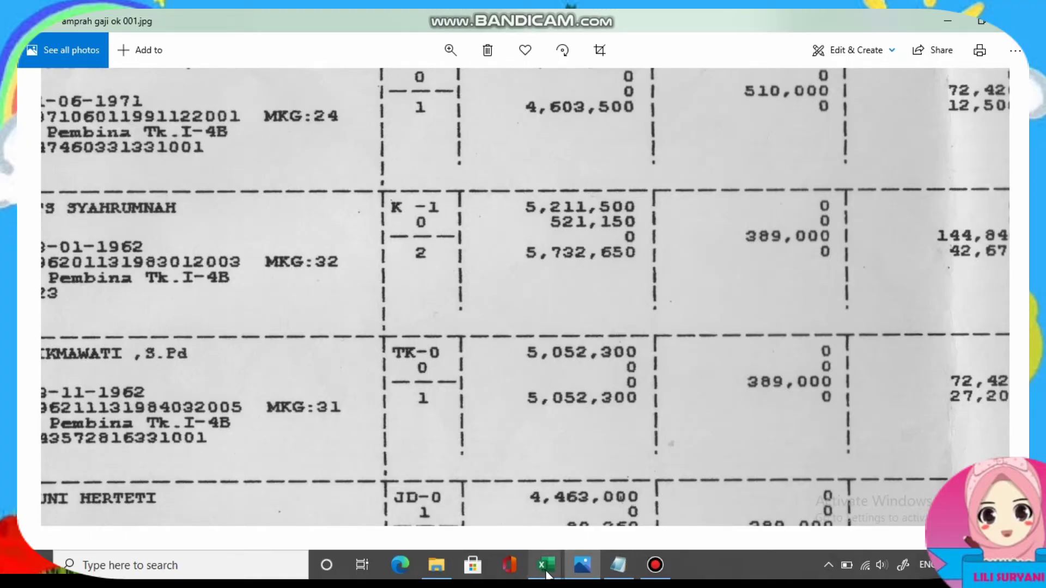
mouse_move(546, 571)
left_click(642, 504)
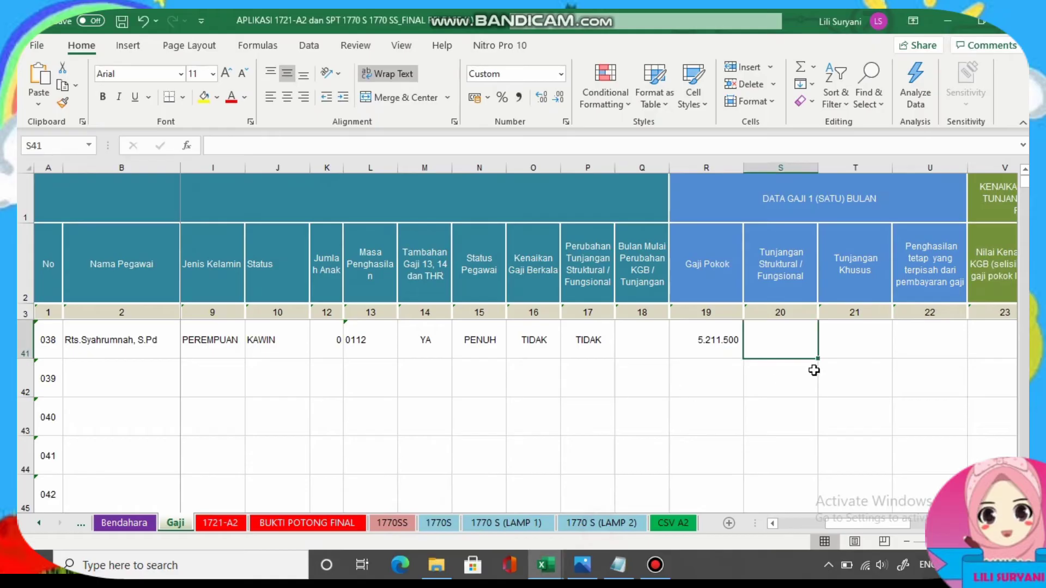
type("38")
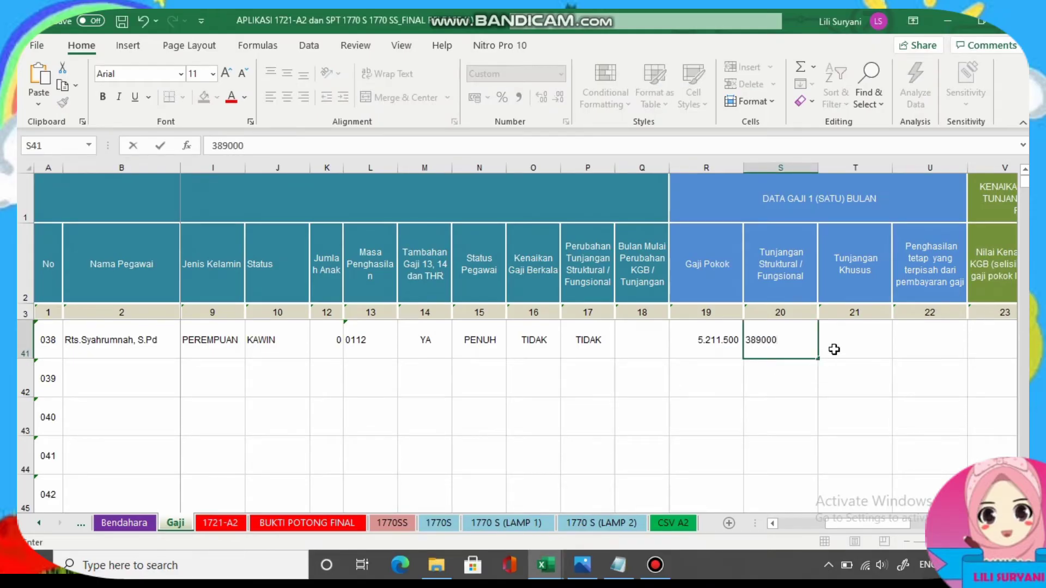
type("9.000")
key("Tab")
key("Tab")
key("Tab")
key("Tab")
key("Tab")
key("Tab")
key("Tab")
key("Tab")
key("Tab")
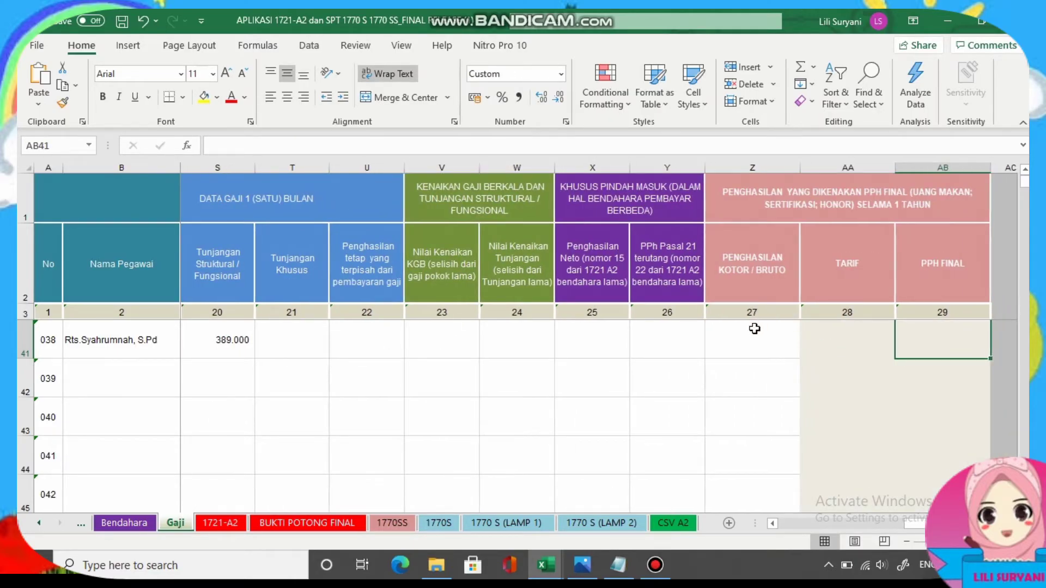
Copy gross income 62538000 from the notes and paste it into Z41.
left_click(751, 332)
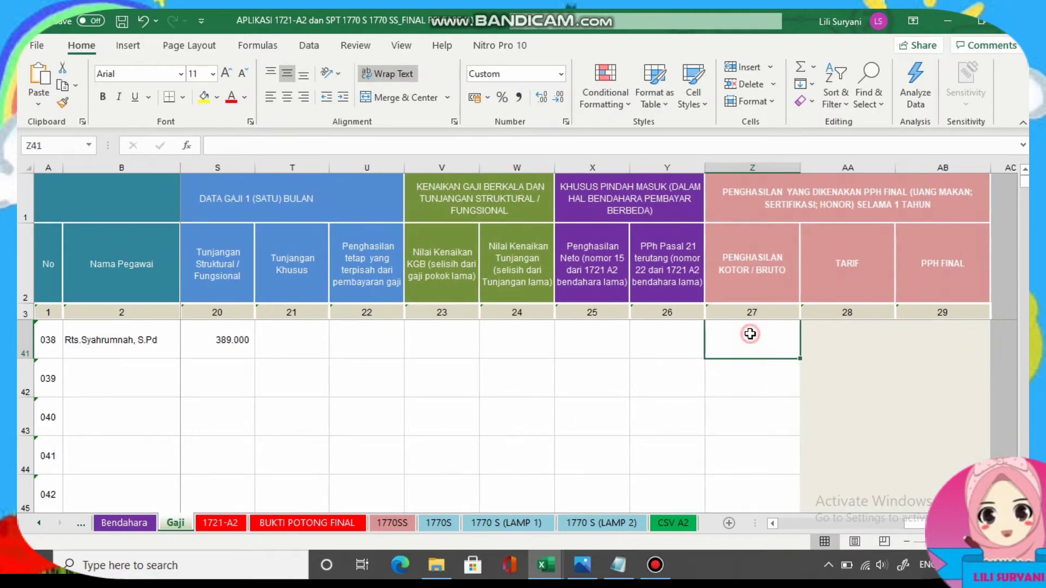
left_click(618, 565)
right_click(182, 227)
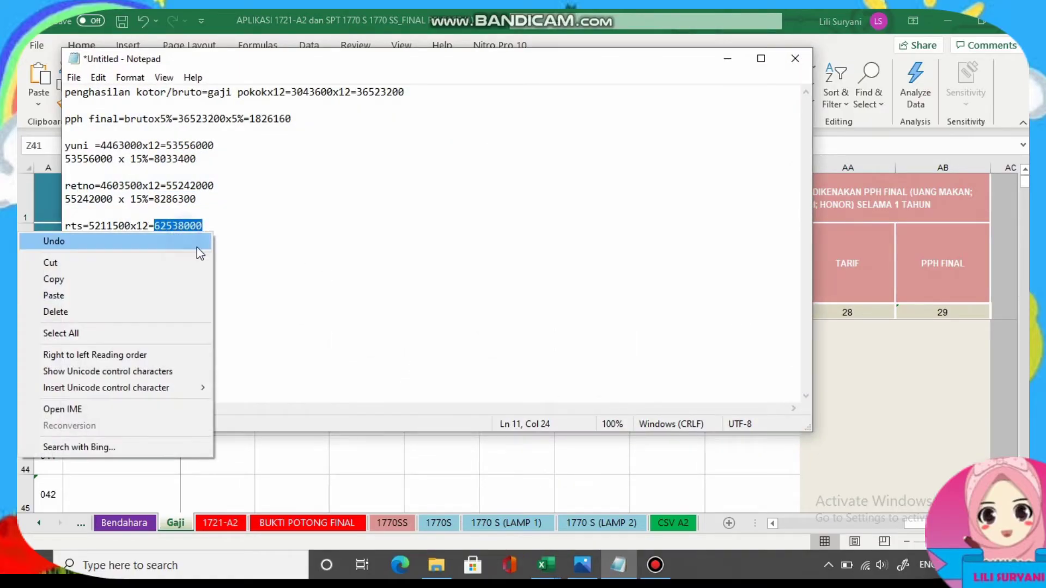
left_click(88, 279)
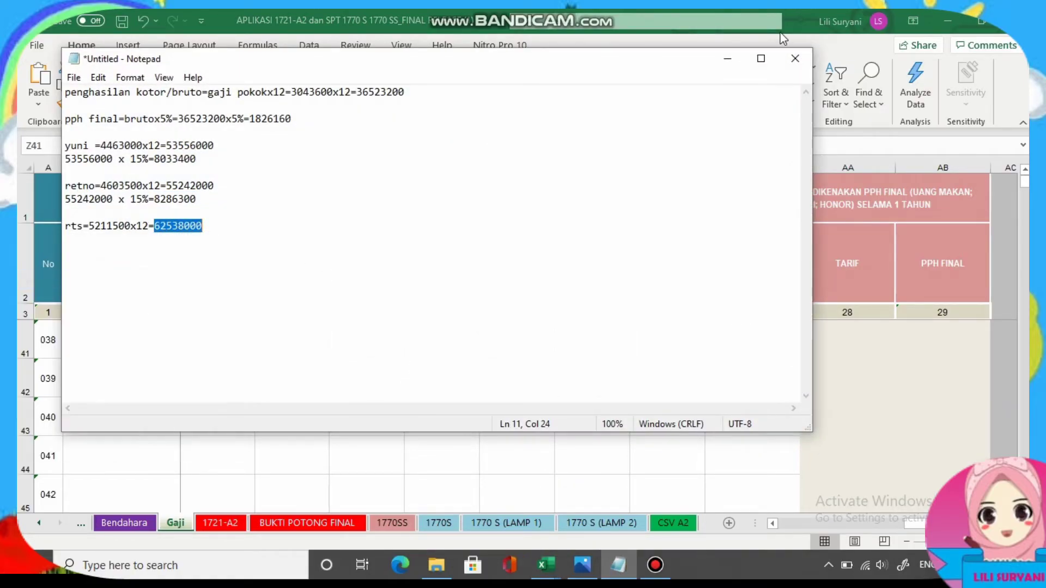
left_click(727, 60)
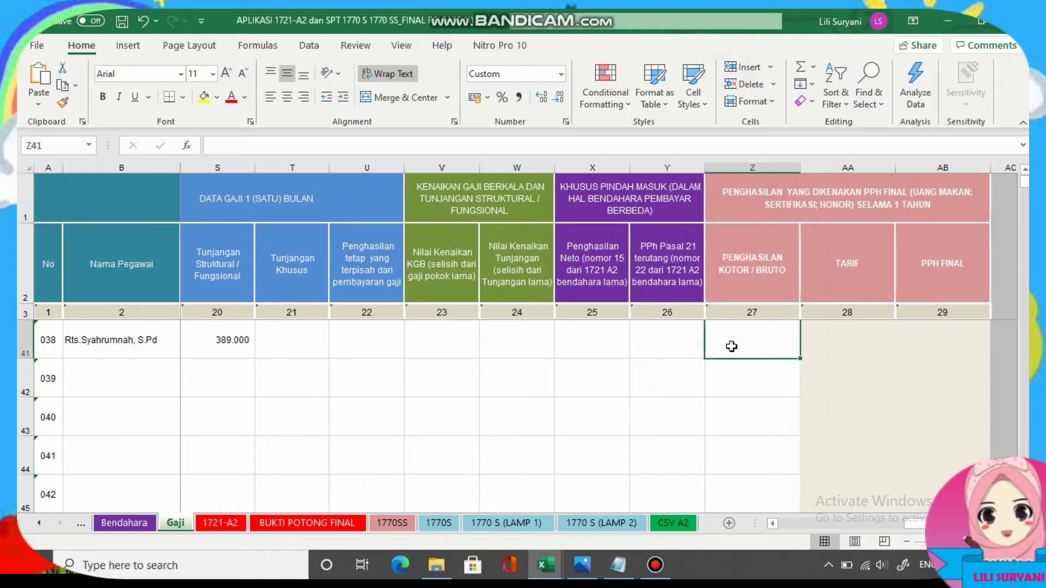
type("62538000")
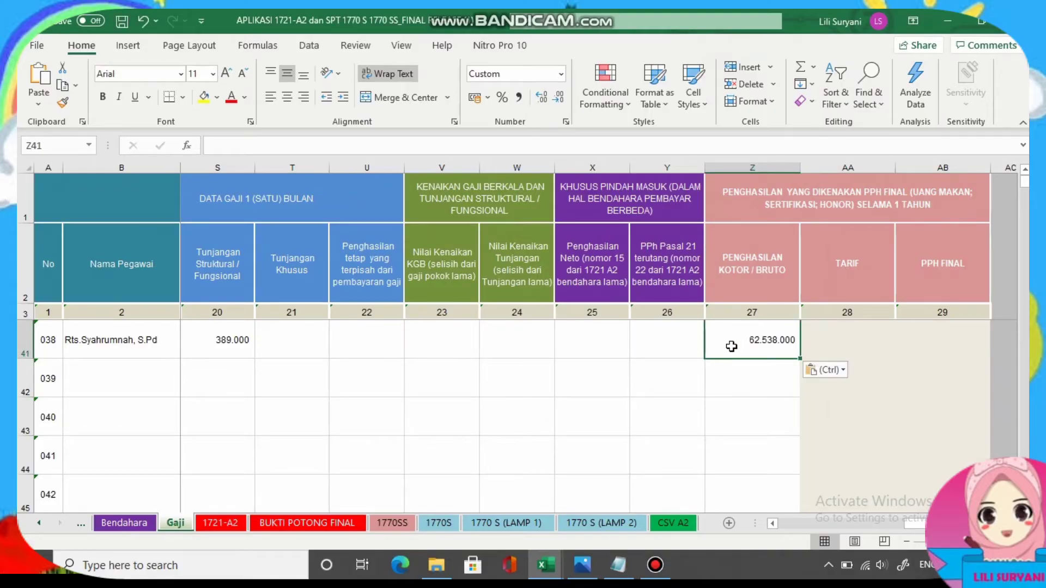
Enter a 15% tax rate in AA41.
left_click(847, 339)
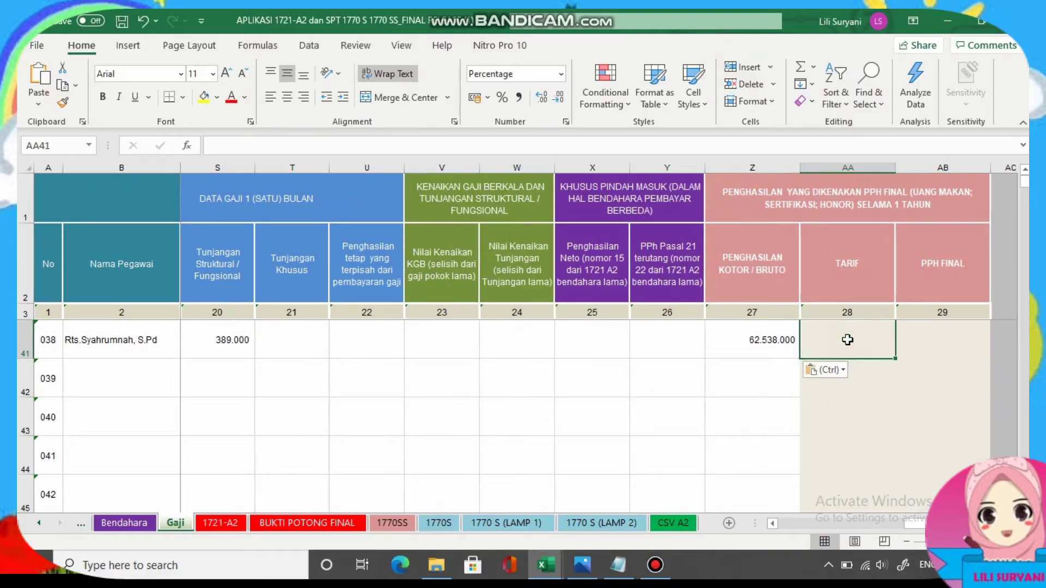
type("15")
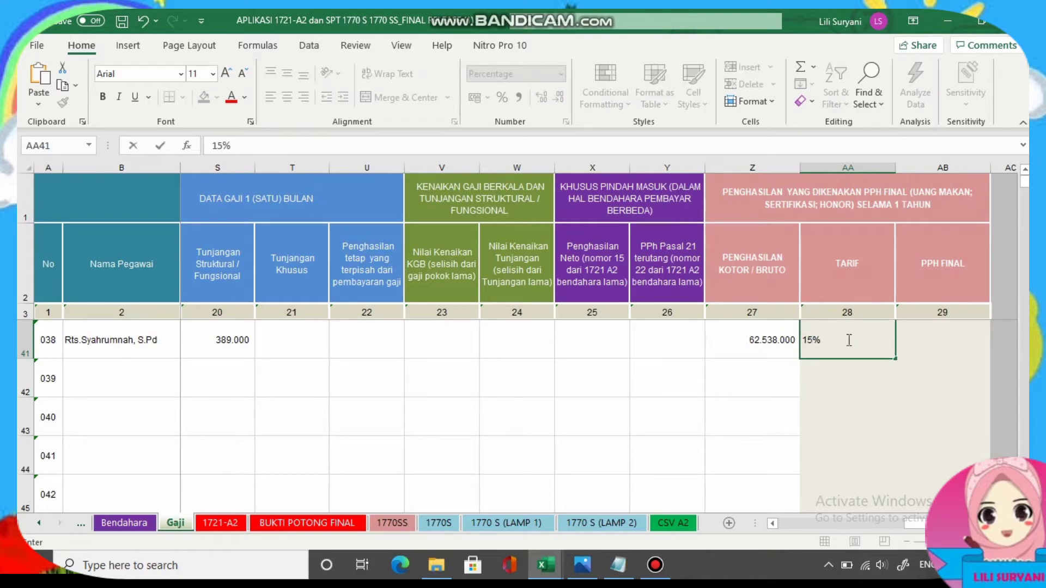
left_click(932, 338)
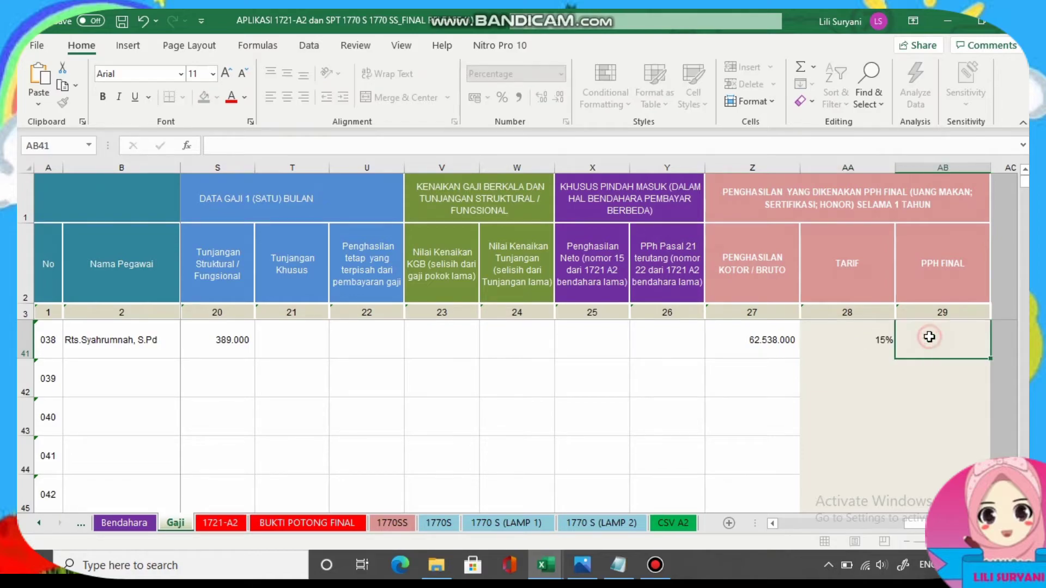
Copy final tax 9380700 from the notes and paste it into AB41.
left_click(619, 566)
right_click(191, 242)
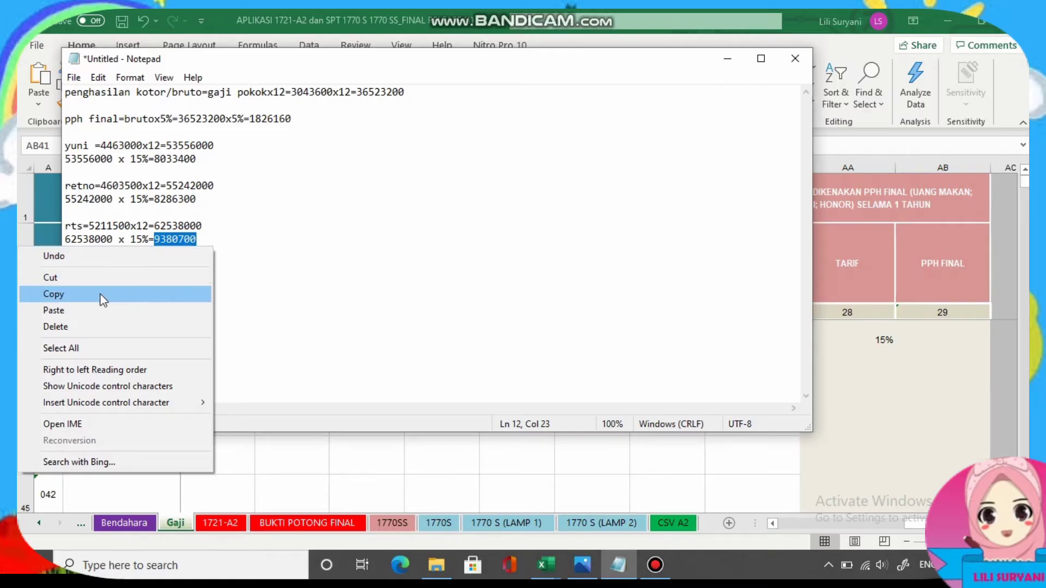
left_click(100, 294)
left_click(727, 58)
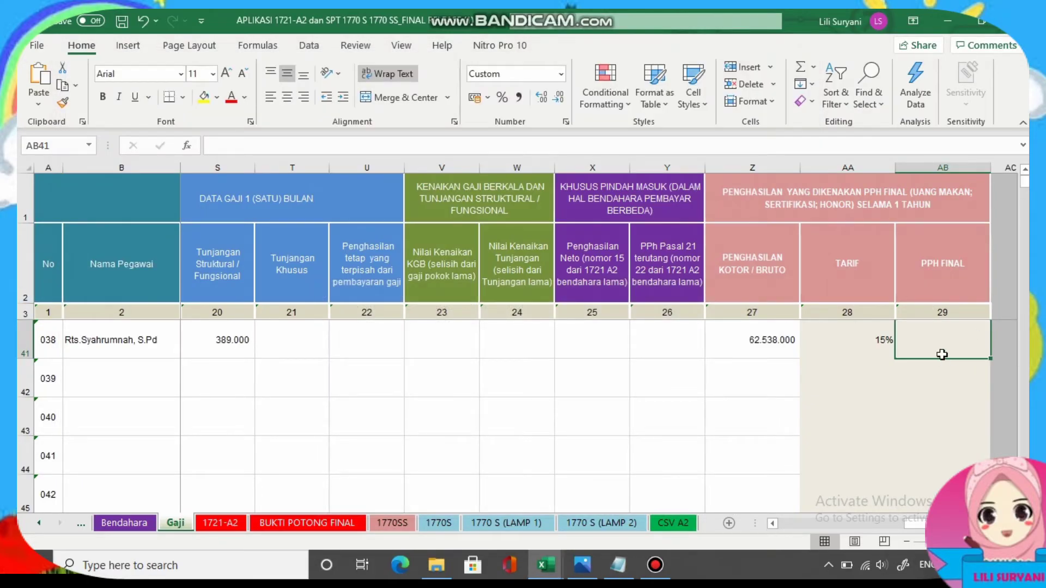
key("ctrl+v")
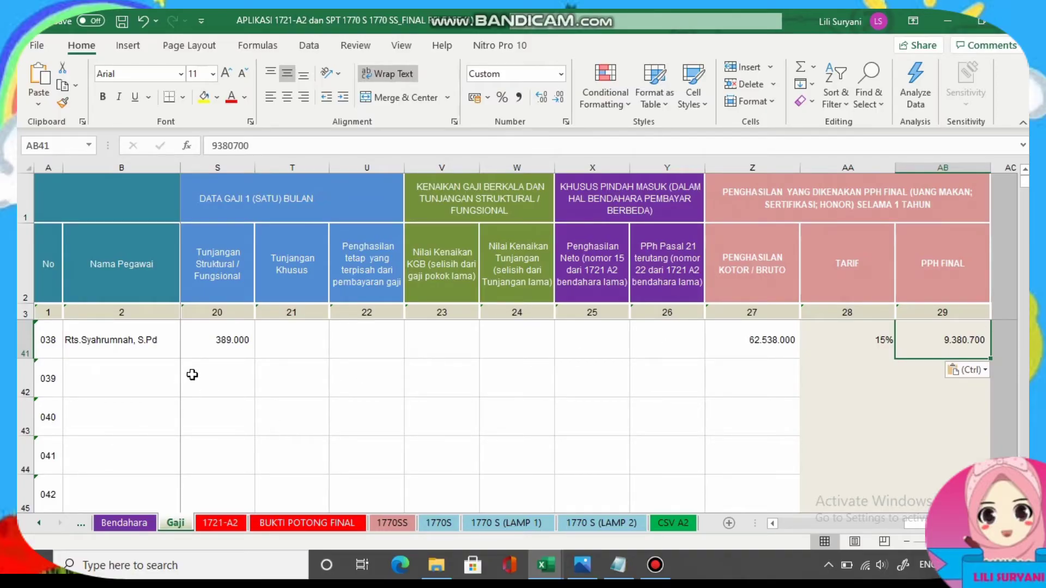
left_click(279, 339)
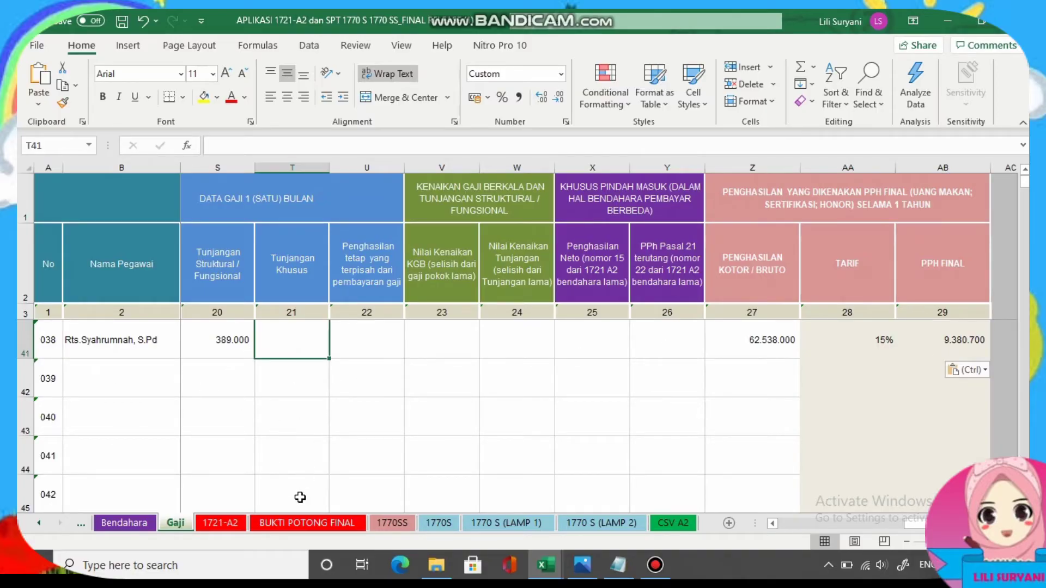
Scroll through employee 038's 1721-A2 form, then view the BUKTI POTONG FINAL proof.
left_click(221, 523)
scroll(165, 422, "down", 3)
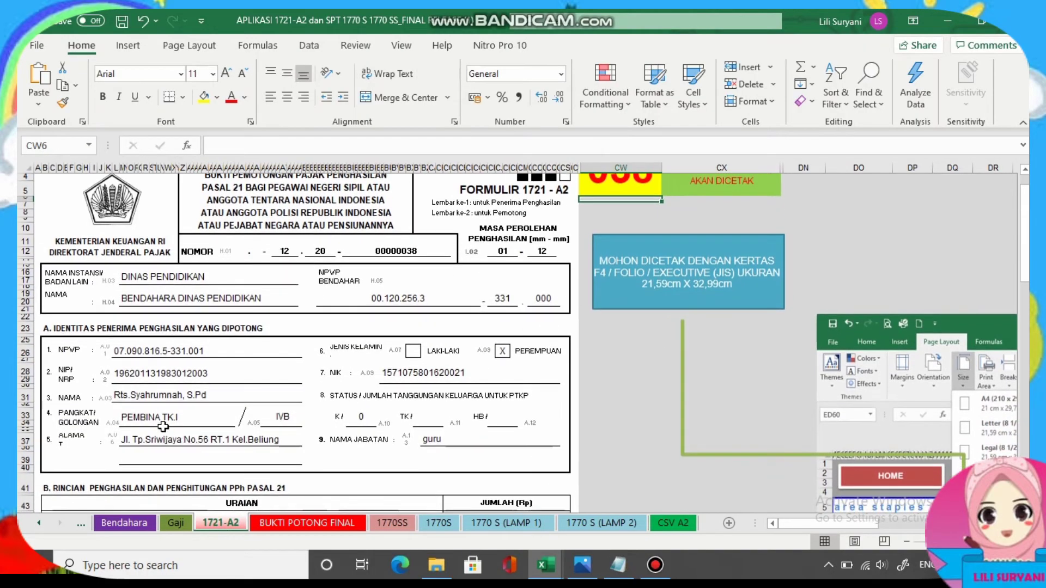
scroll(165, 422, "down", 8)
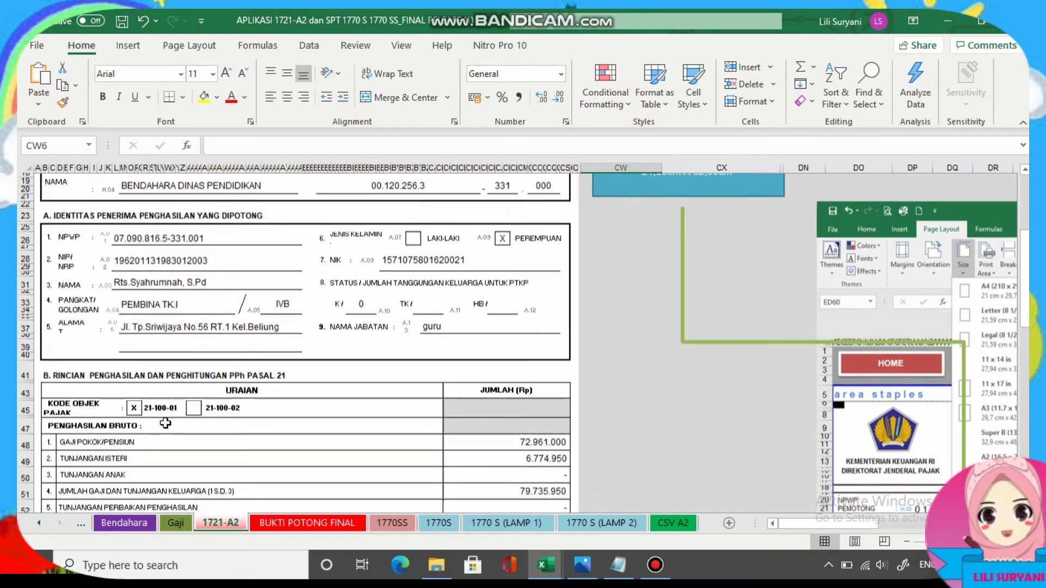
scroll(358, 393, "down", 6)
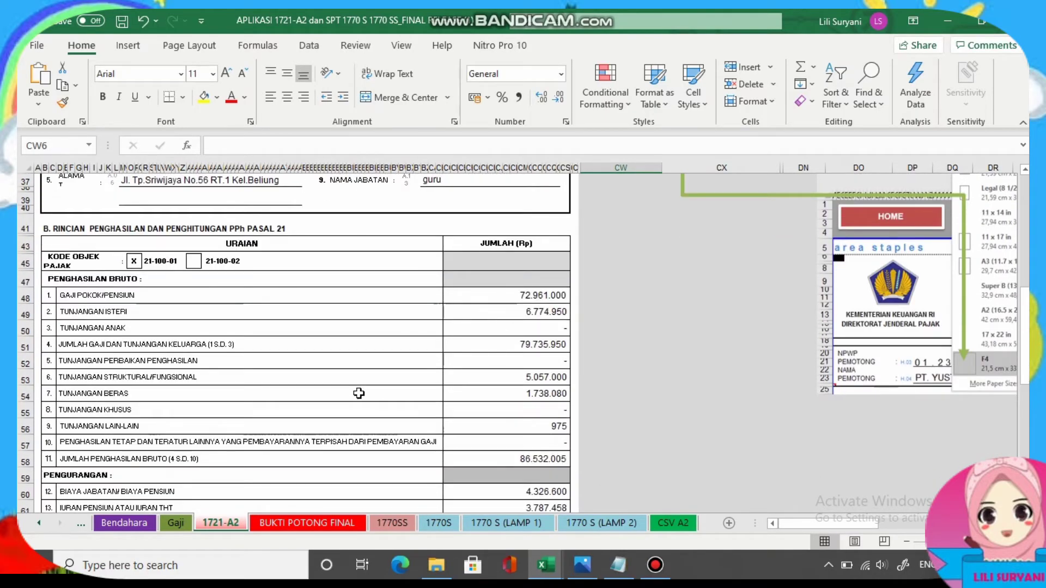
scroll(358, 393, "down", 7)
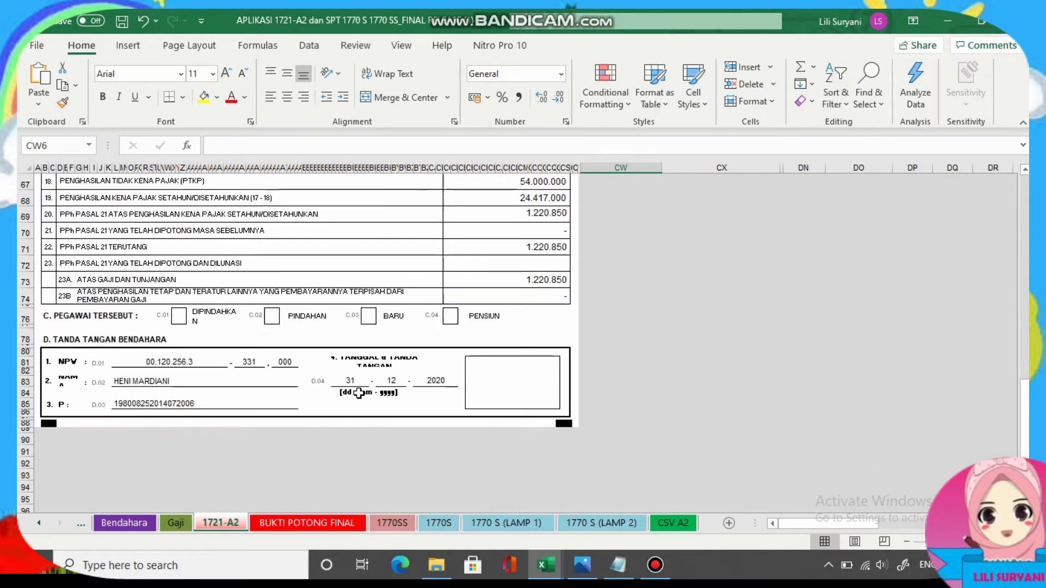
left_click(307, 523)
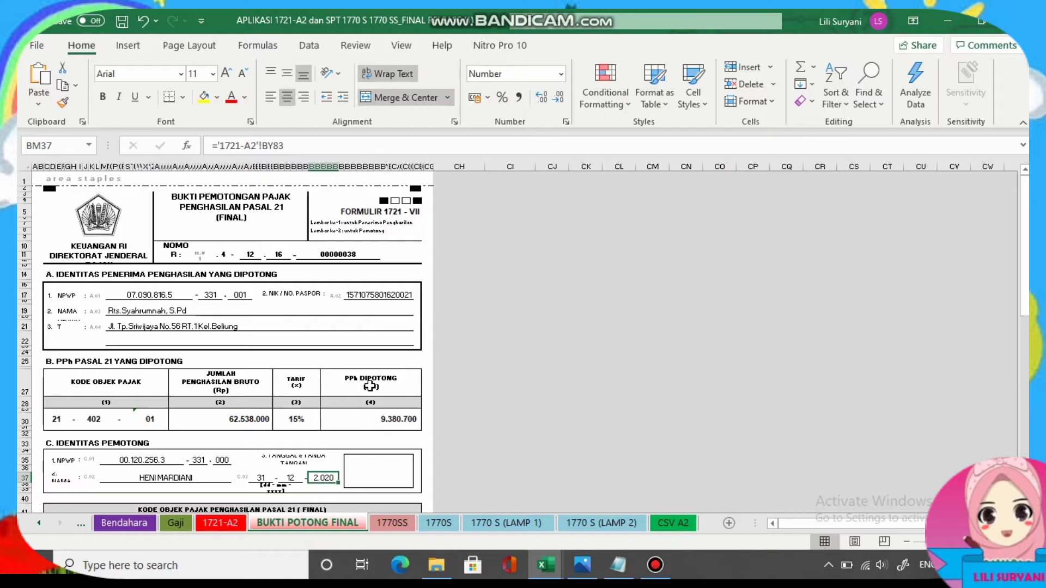
scroll(364, 375, "down", 3)
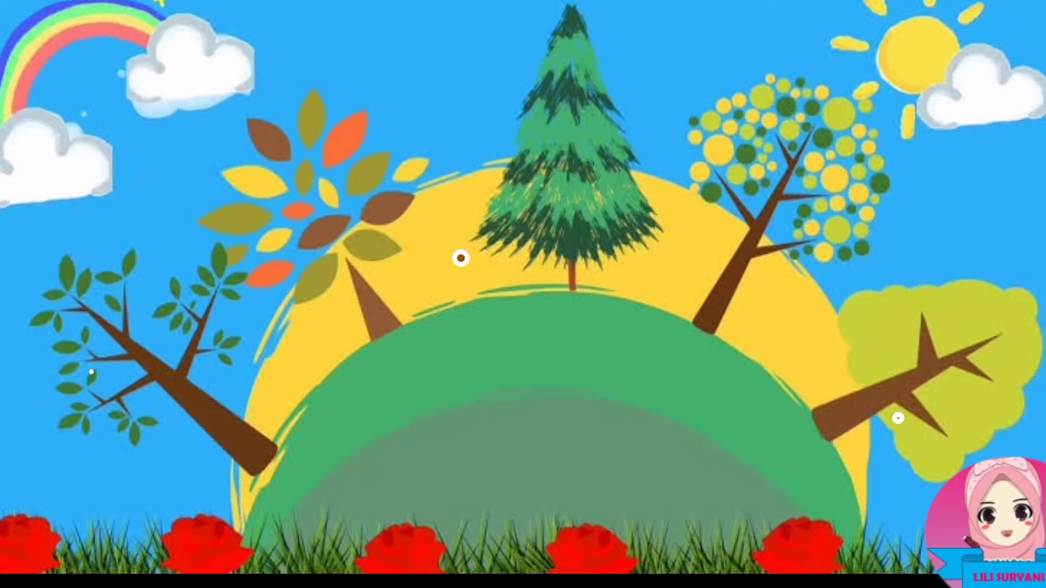
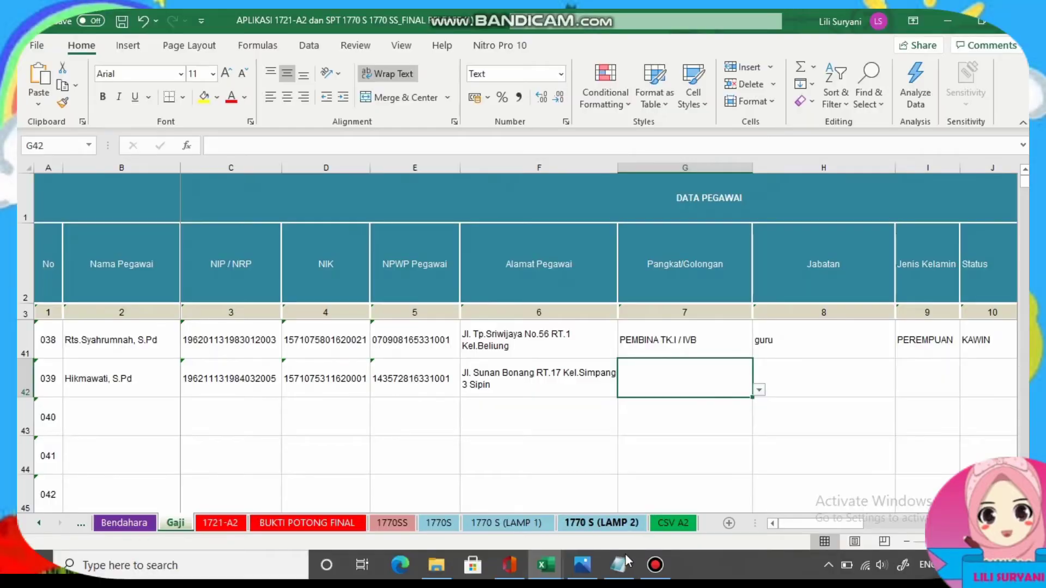
Show the payroll scan amprah gaji ok 001.jpg with the 5,052,300 salary row in view.
left_click(582, 565)
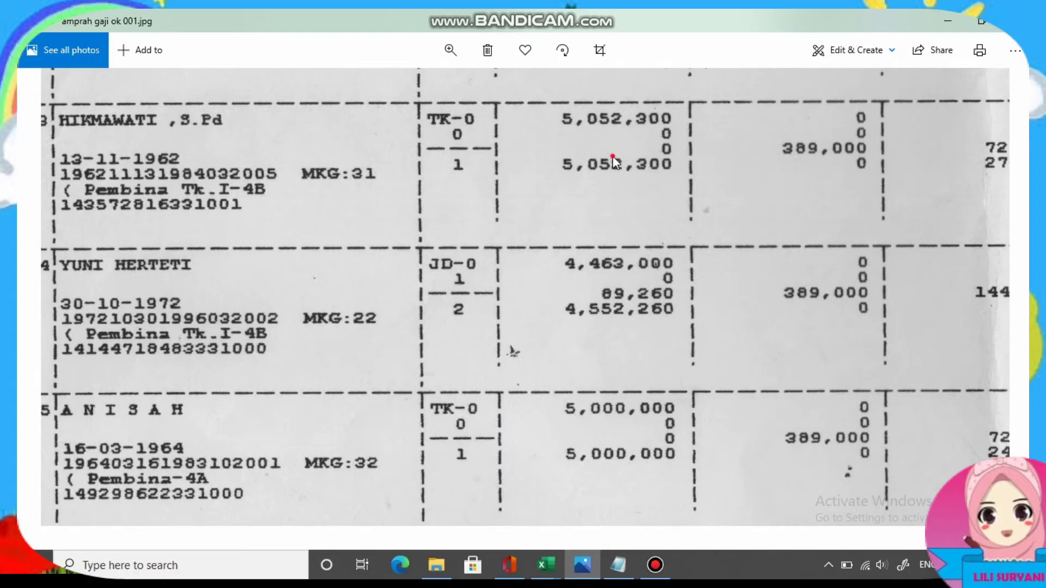
scroll(610, 160, "up", 1)
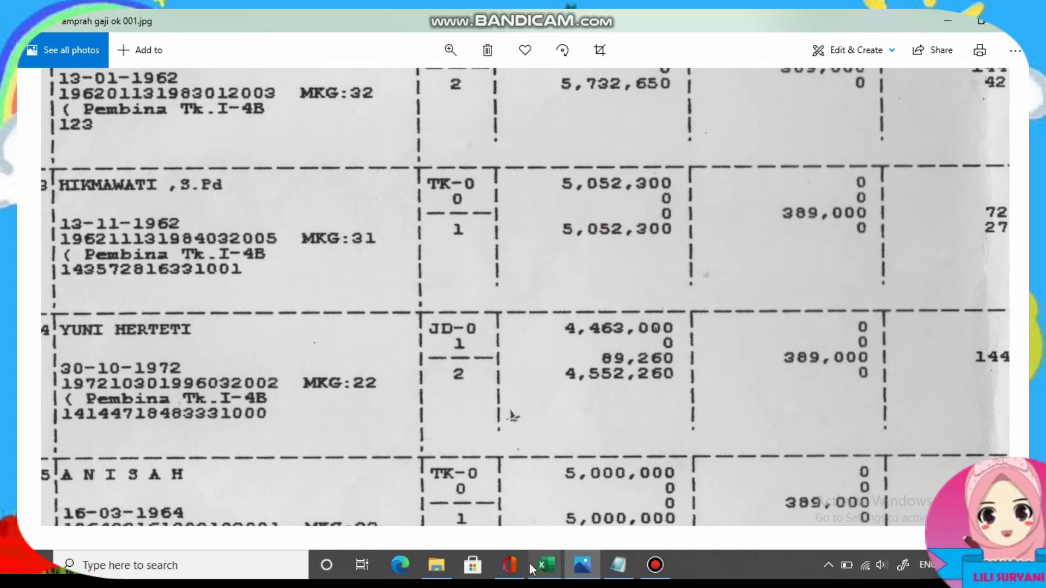
Check row 42's rank choices against the scanned payroll sheet.
left_click(613, 506)
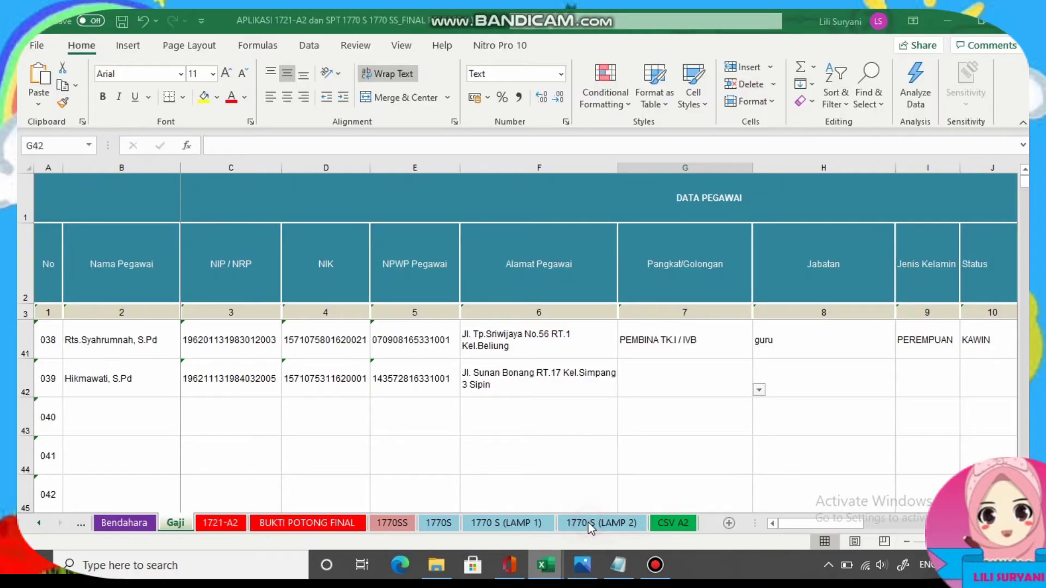
left_click(761, 389)
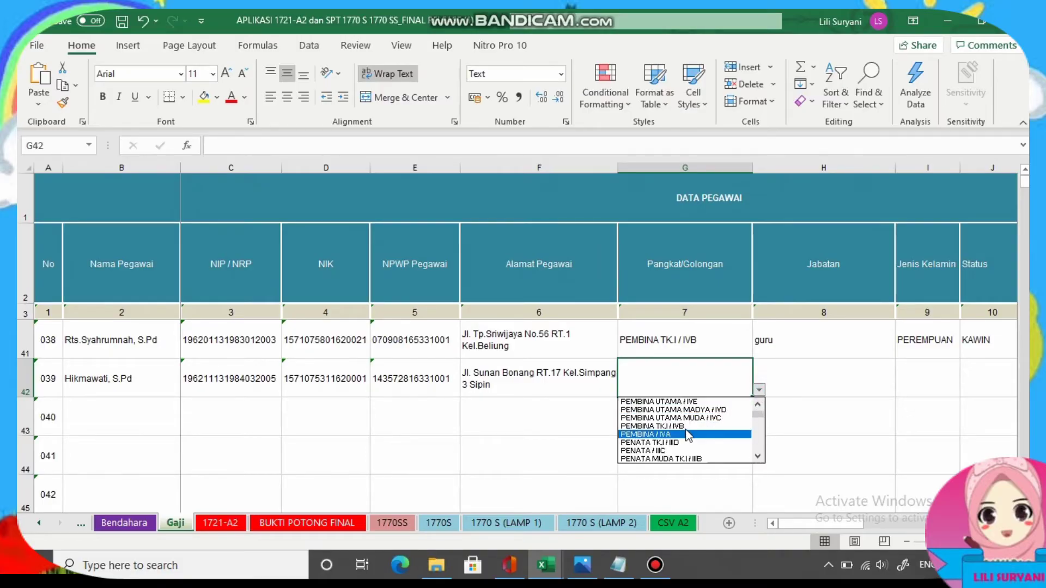
key("alt+Tab")
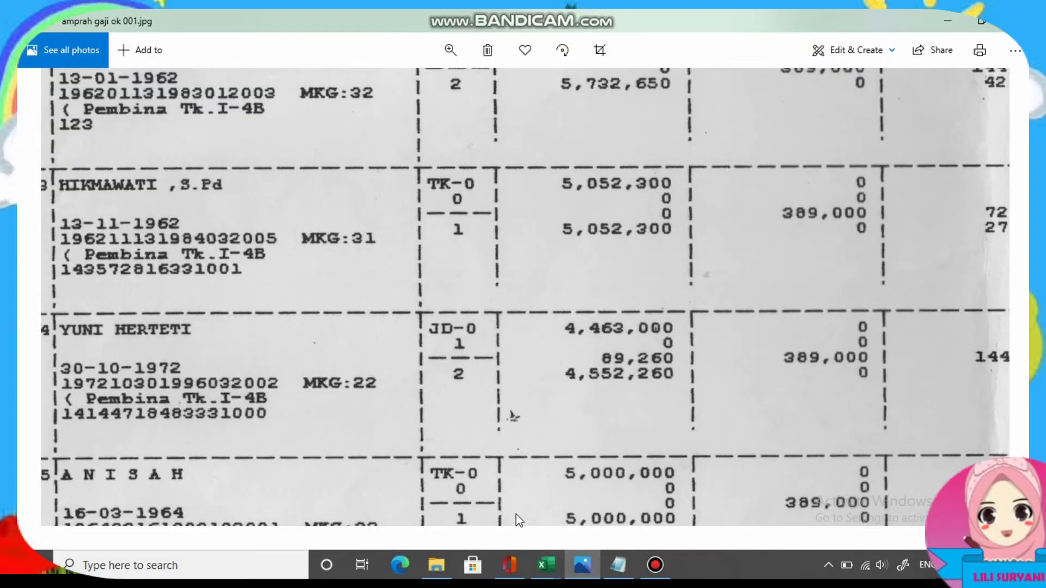
mouse_move(545, 565)
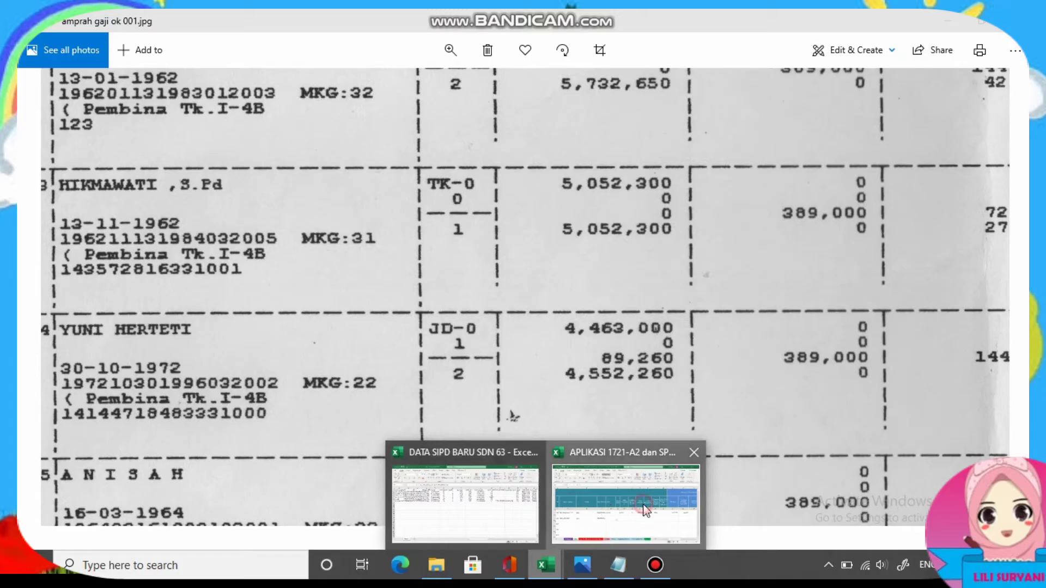
left_click(646, 510)
Set J42 to TIDAK KAWIN, K42 to 0 children and the L42 period to 0112.
left_click(459, 390)
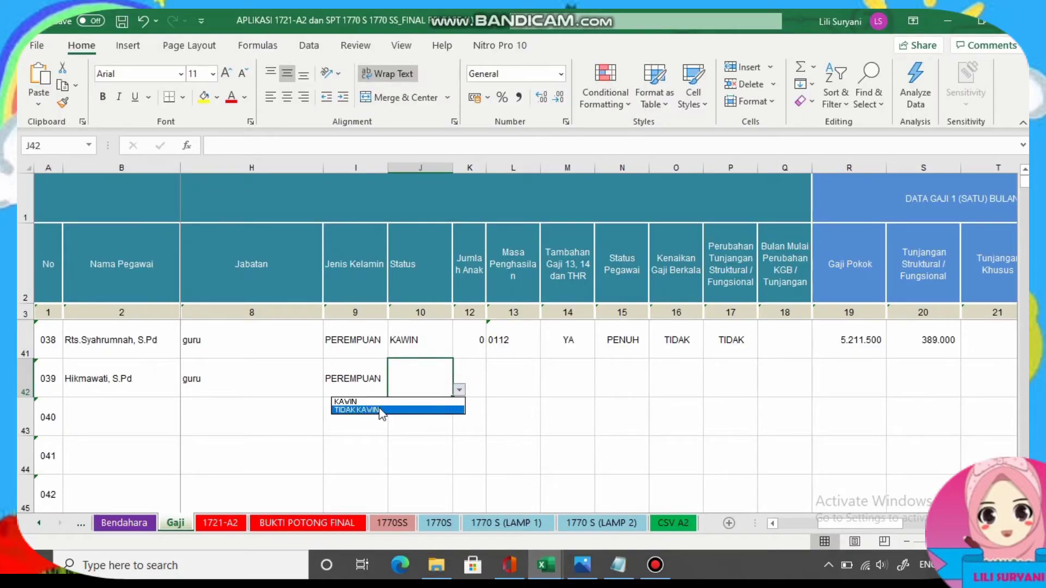
left_click(408, 416)
left_click(477, 368)
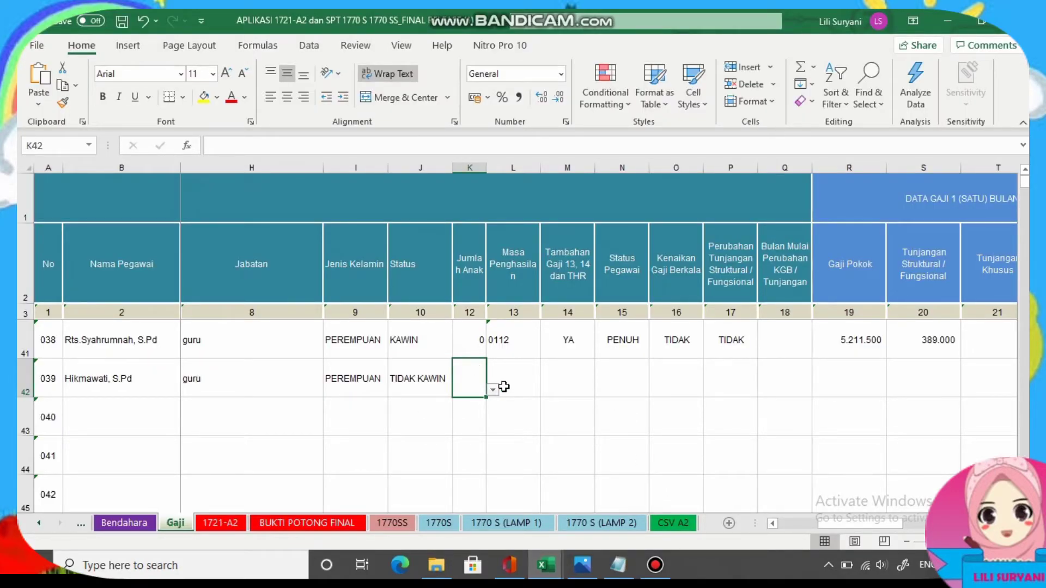
left_click(493, 390)
left_click(432, 404)
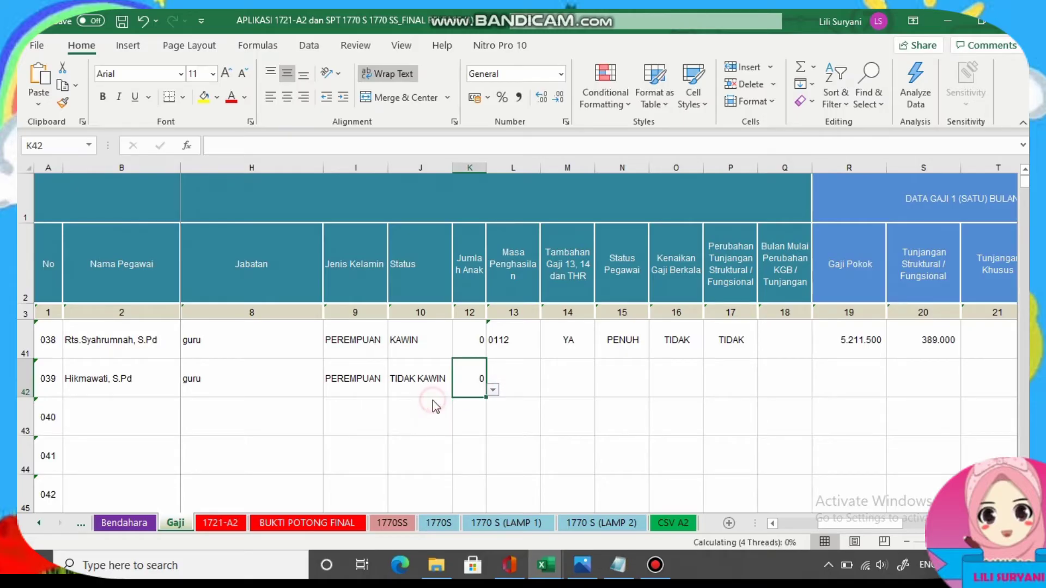
left_click(508, 384)
type("0112")
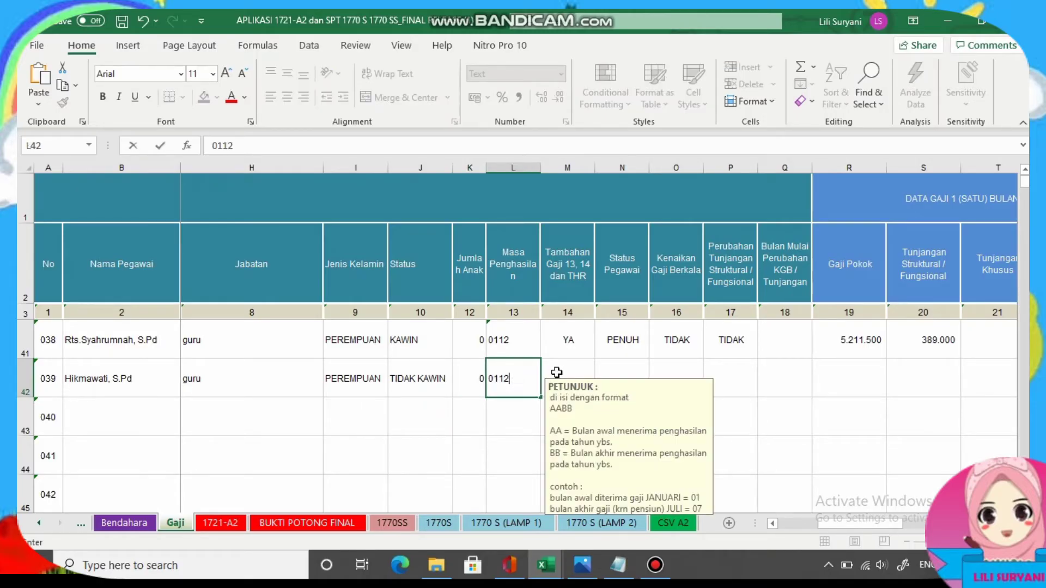
left_click(556, 372)
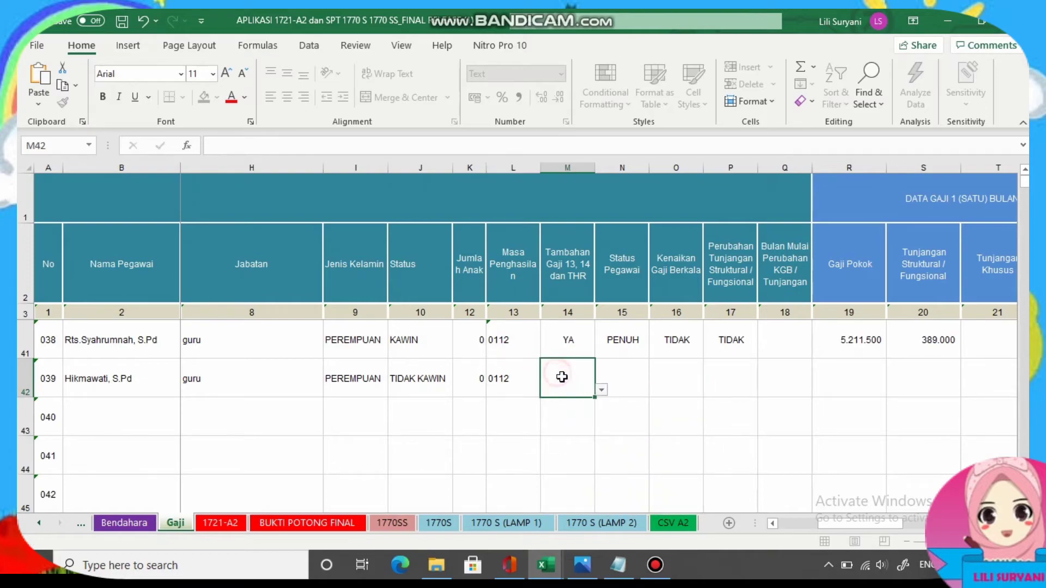
Set M42 to YA, N42 to PENUH, and both O42 and P42 to TIDAK.
left_click(600, 390)
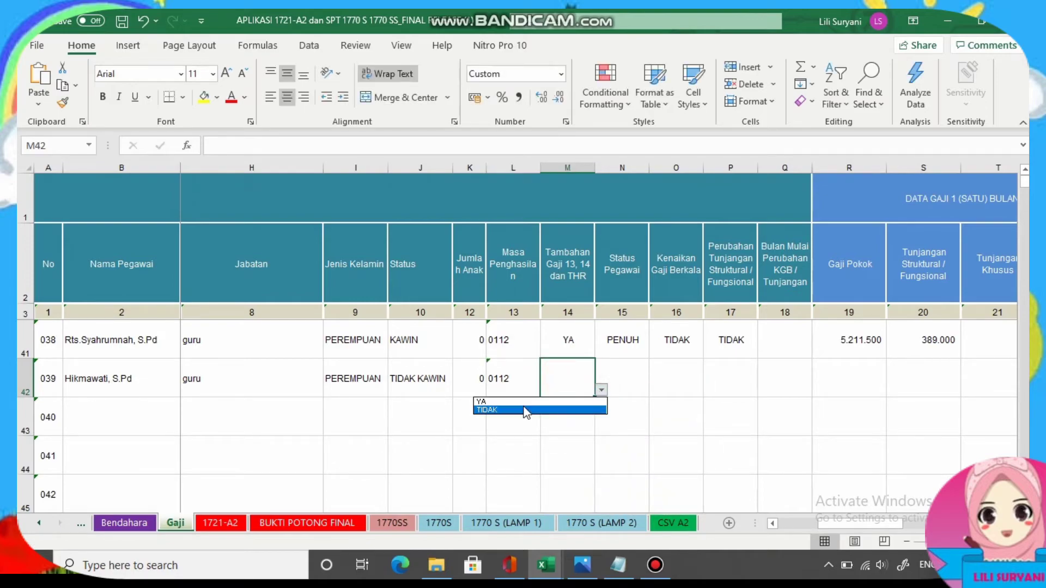
left_click(520, 397)
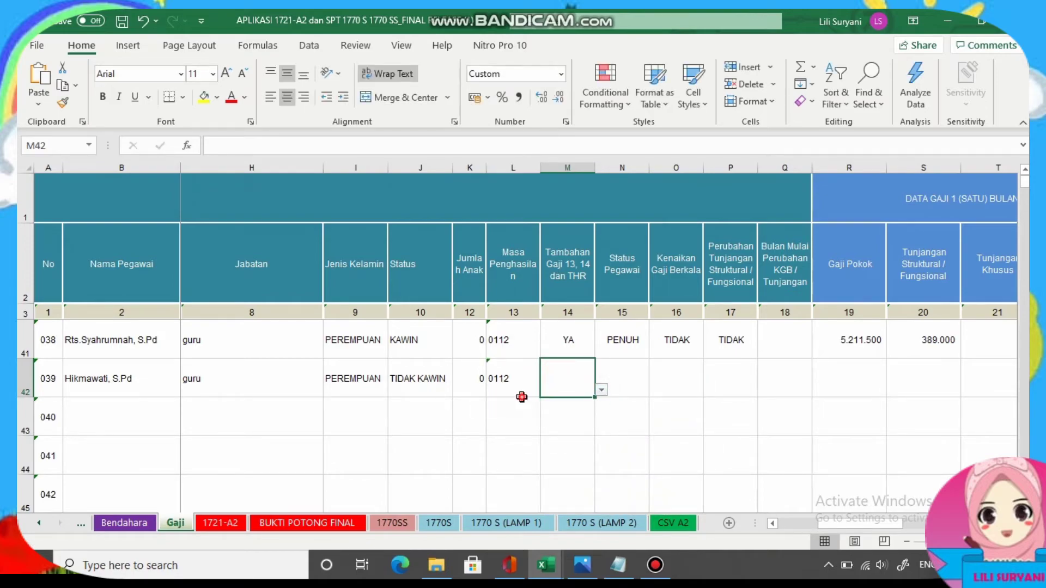
left_click(602, 390)
left_click(599, 400)
left_click(613, 377)
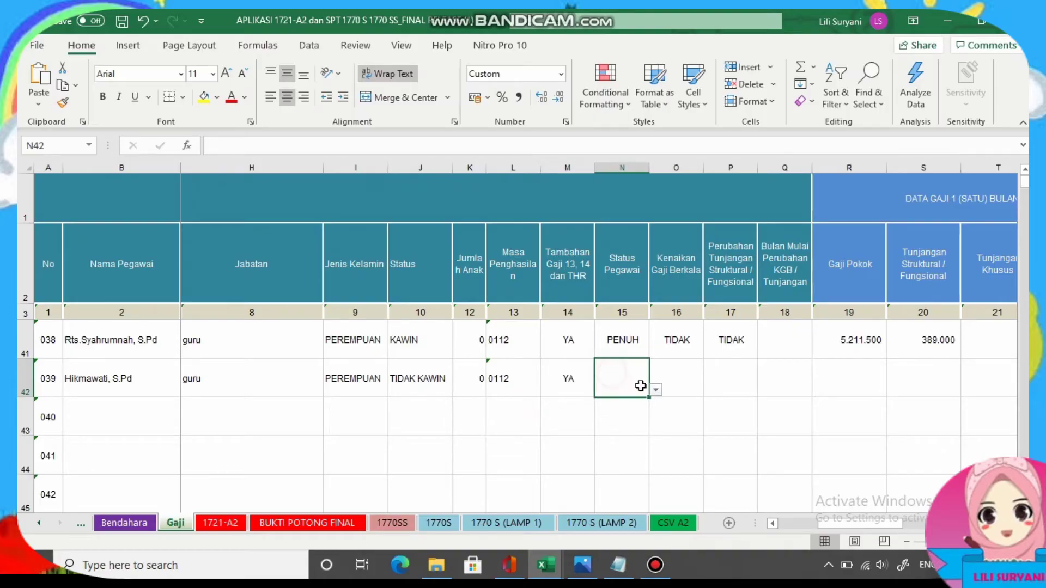
left_click(656, 390)
left_click(600, 403)
left_click(667, 373)
left_click(710, 393)
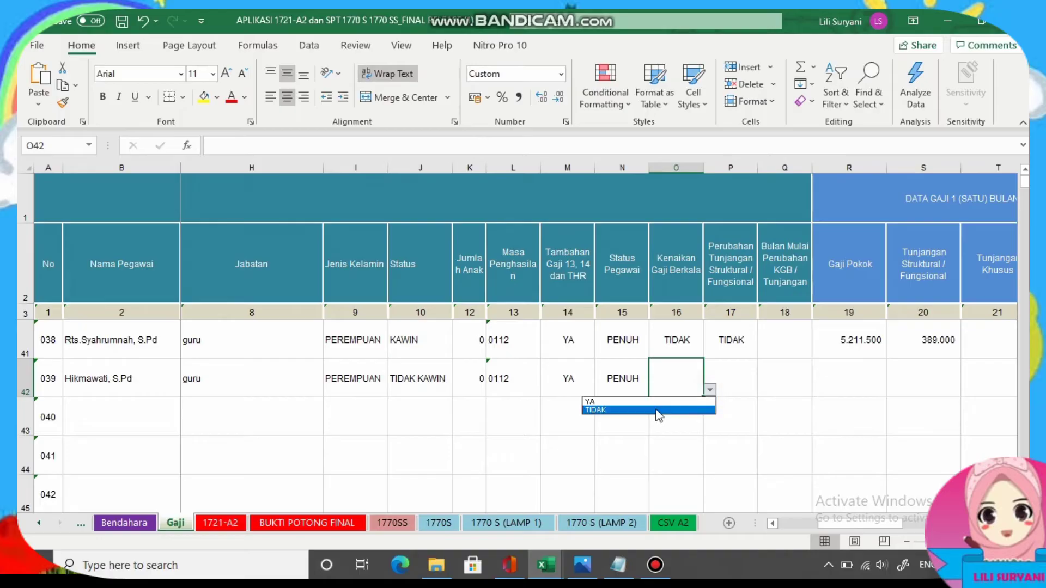
left_click(661, 405)
left_click(730, 378)
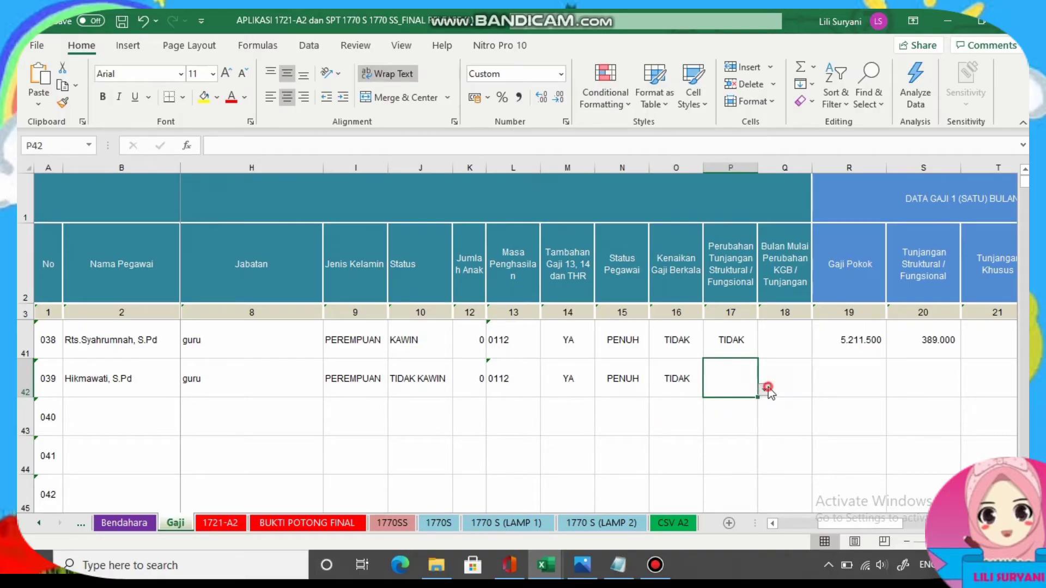
left_click(767, 387)
left_click(713, 411)
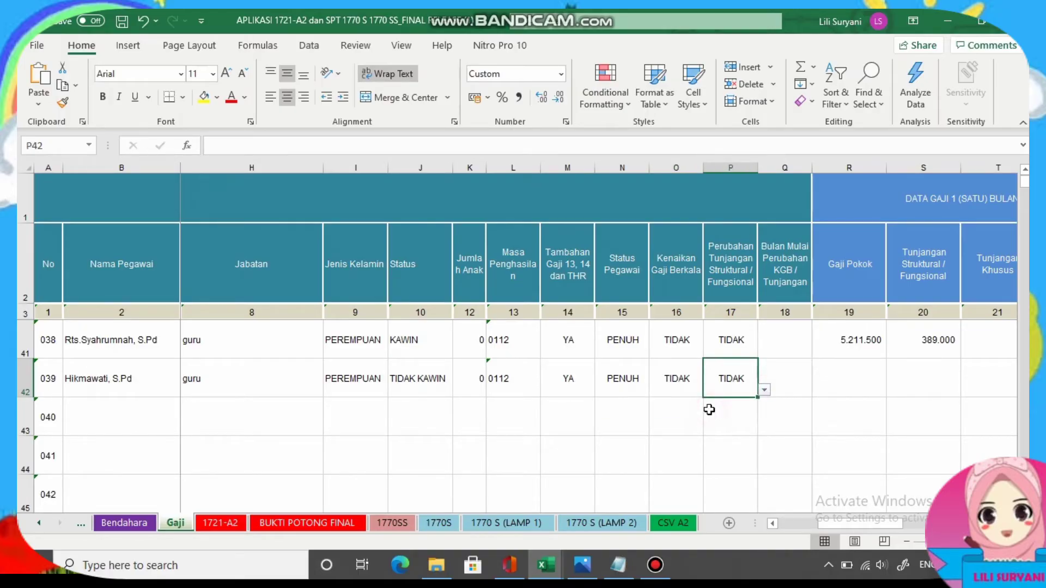
Select basic salary cell R42 and look up the salary on the payroll scan.
left_click(844, 369)
left_click_drag(832, 522, 866, 521)
left_click(582, 566)
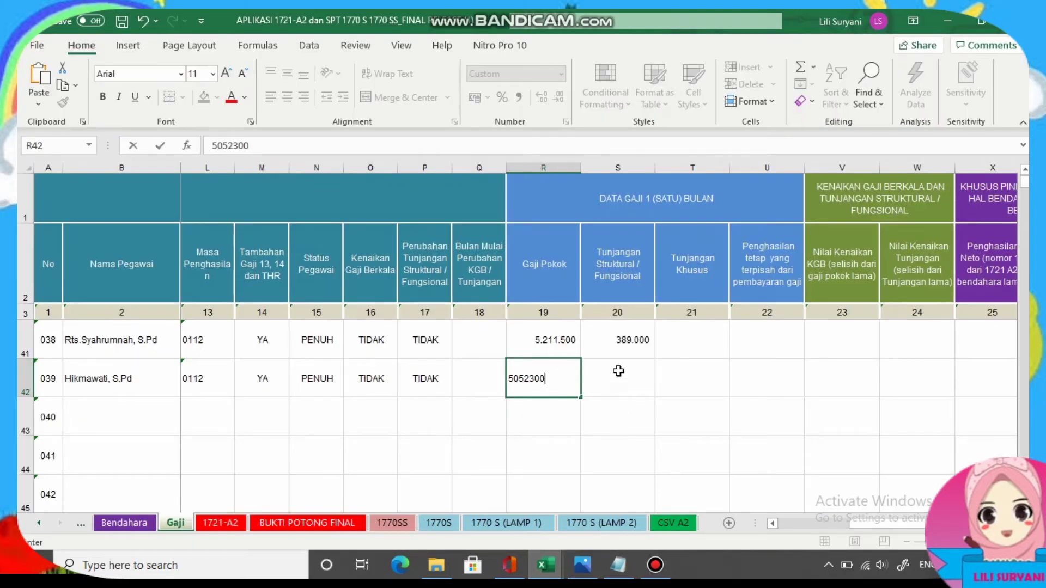
Enter basic salary 5052300 in R42 and paste gross income 60627600 from Notepad into Z42.
left_click(618, 371)
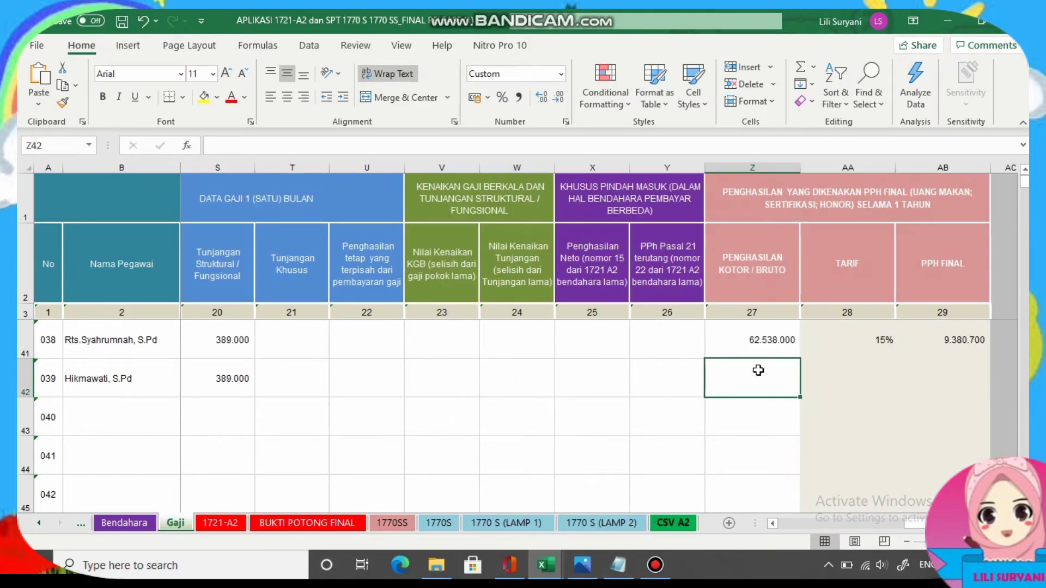
left_click(618, 566)
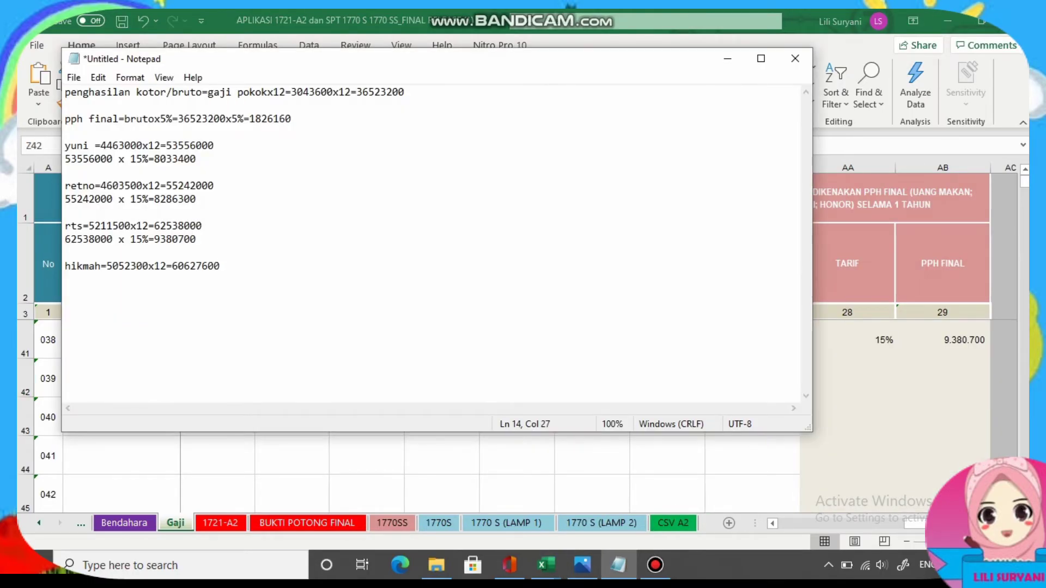
left_click_drag(173, 267, 219, 275)
right_click(213, 274)
left_click(110, 320)
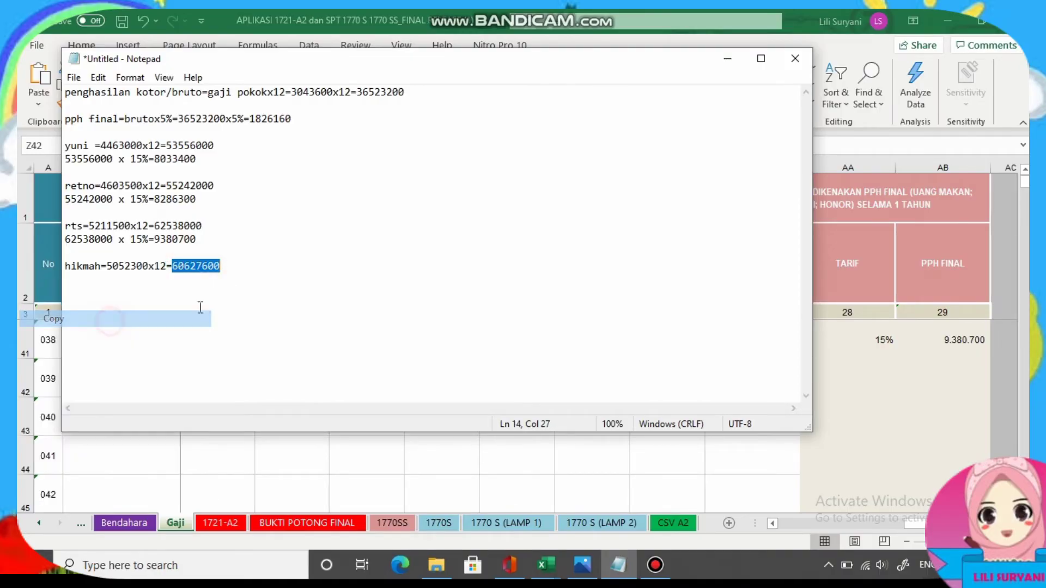
left_click(727, 62)
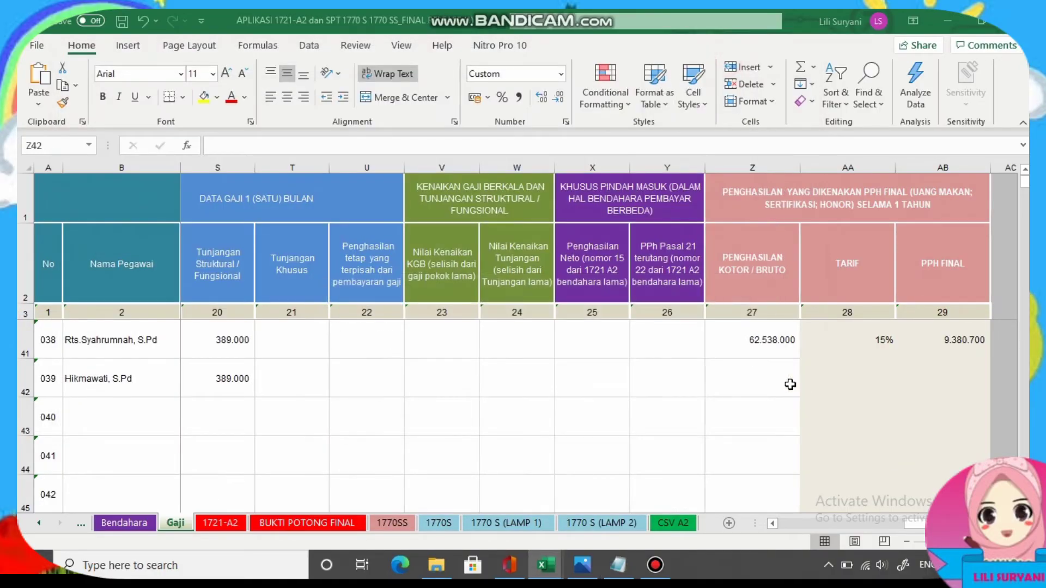
left_click(755, 378)
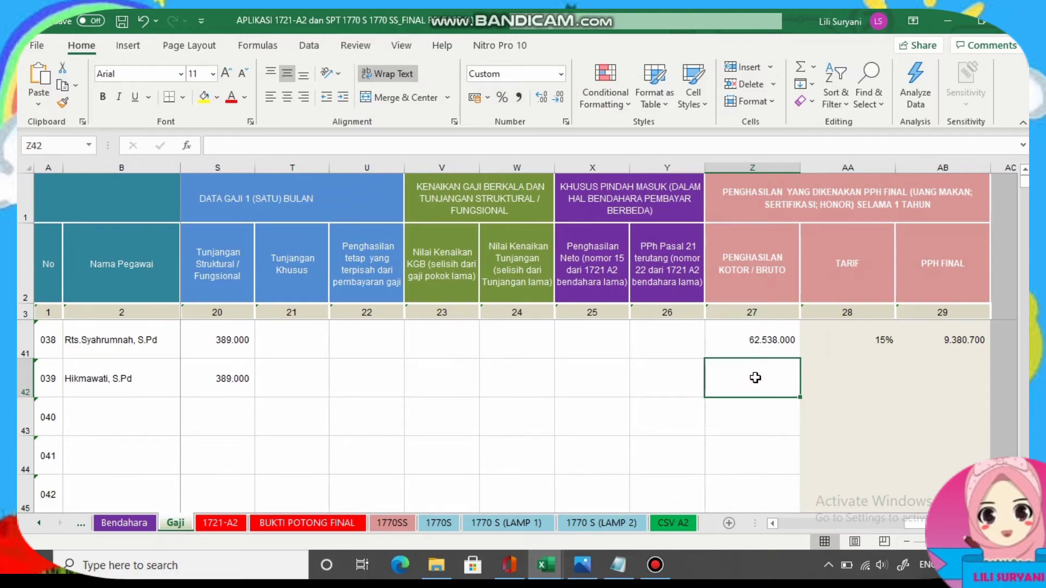
key("ctrl+v")
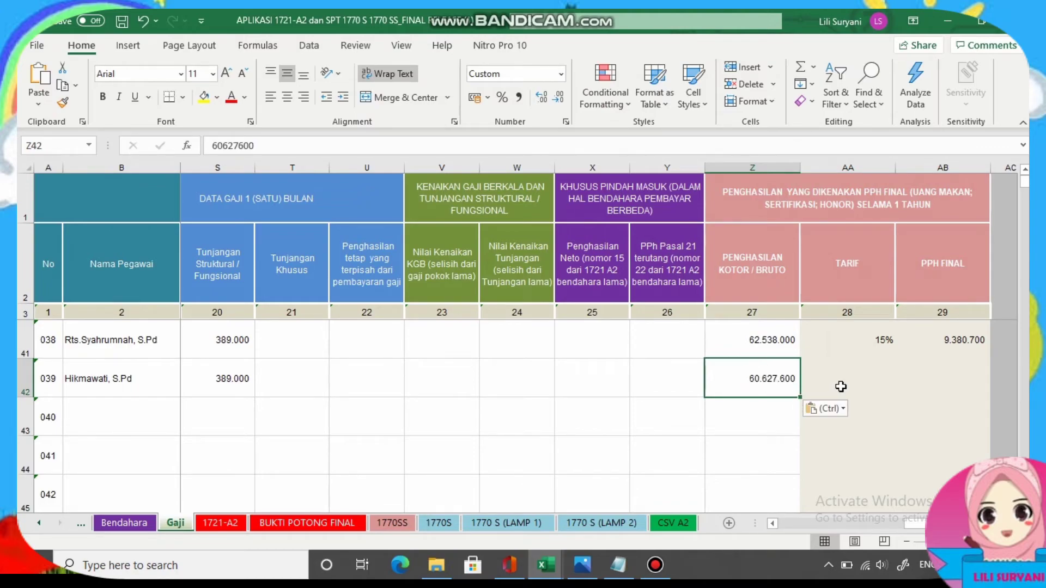
Enter a 15% rate in AA42 and paste final tax 9094140 from Notepad into AB42.
left_click(840, 386)
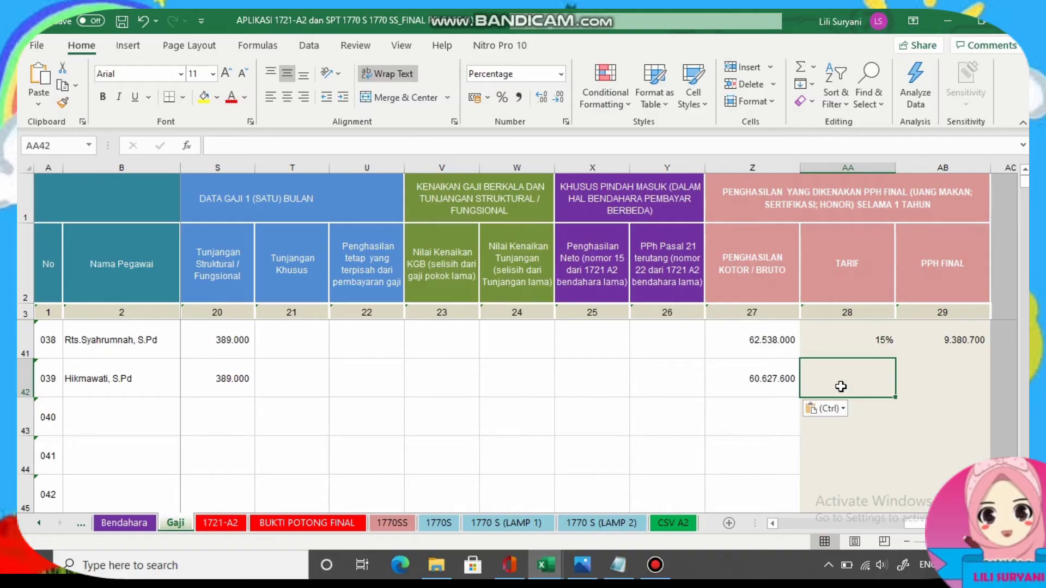
type("15")
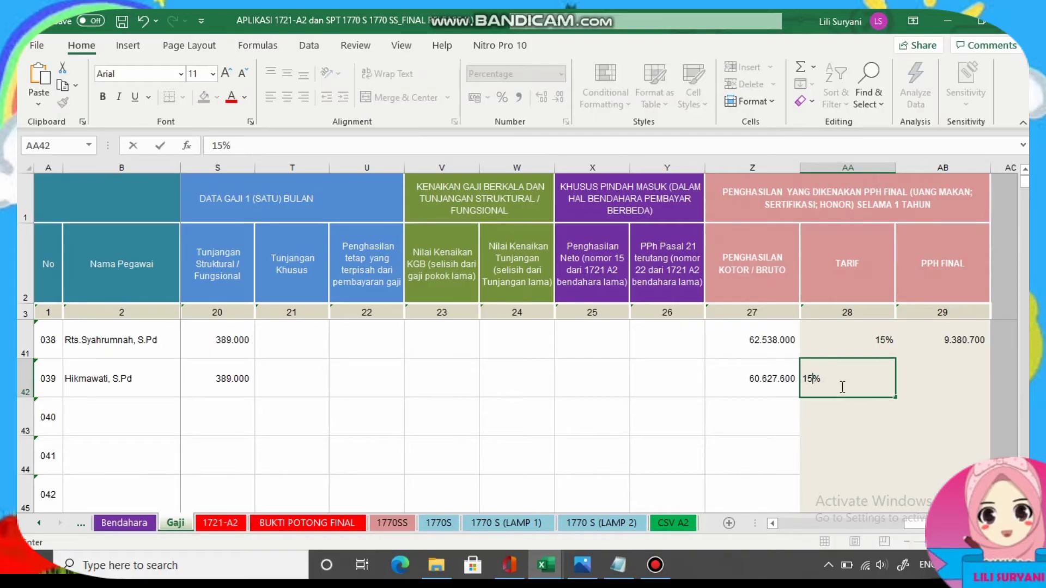
left_click(983, 381)
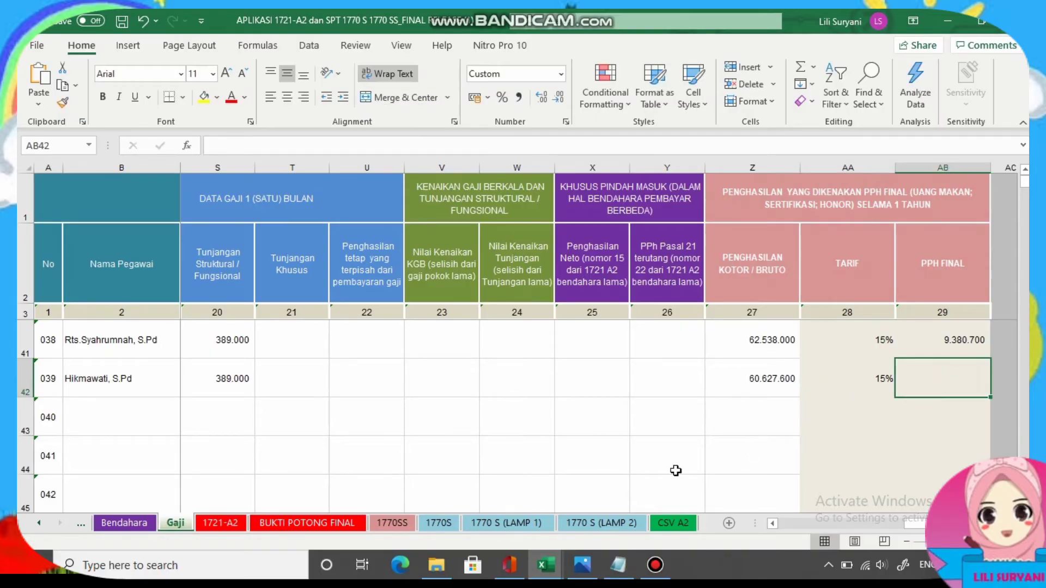
left_click(617, 566)
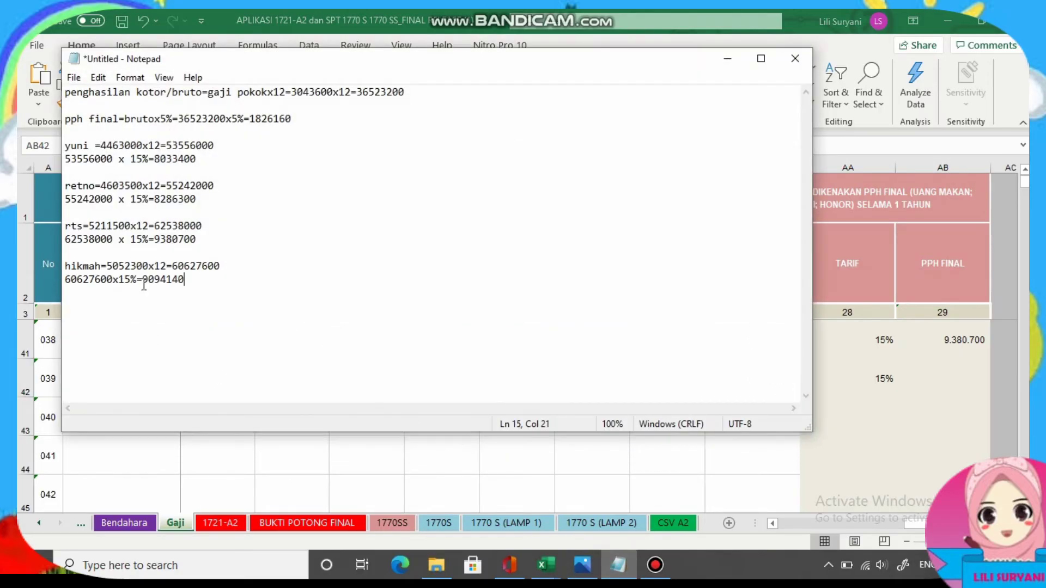
right_click(170, 281)
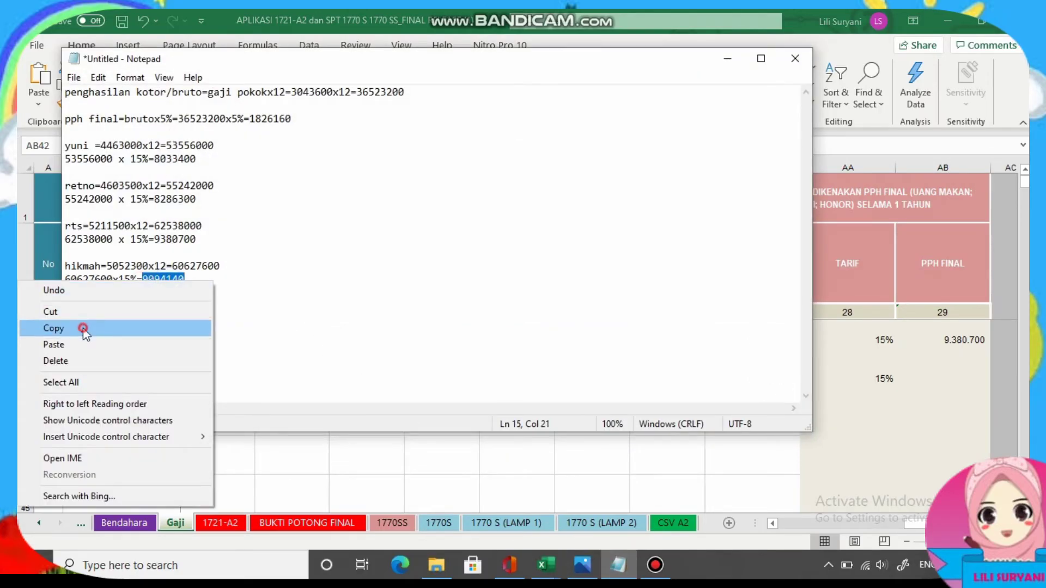
left_click(155, 329)
left_click(728, 59)
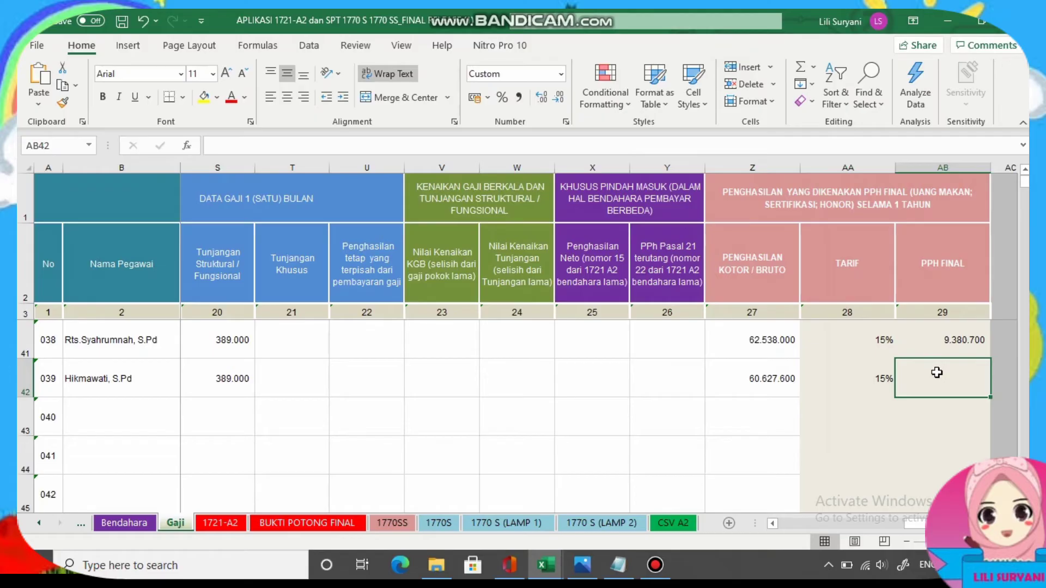
key("ctrl+v")
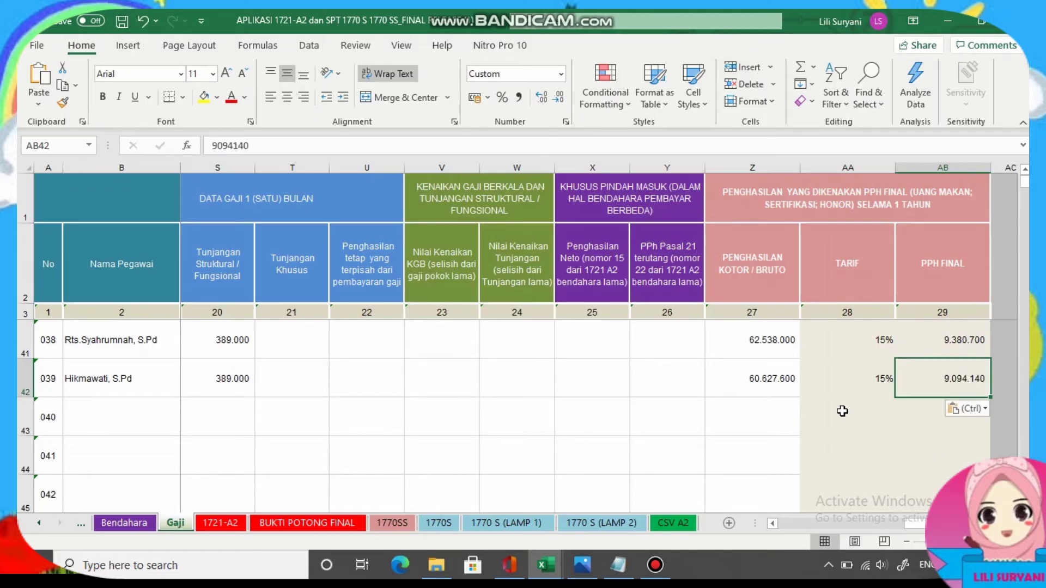
left_click(221, 523)
scroll(351, 242, "down", 10)
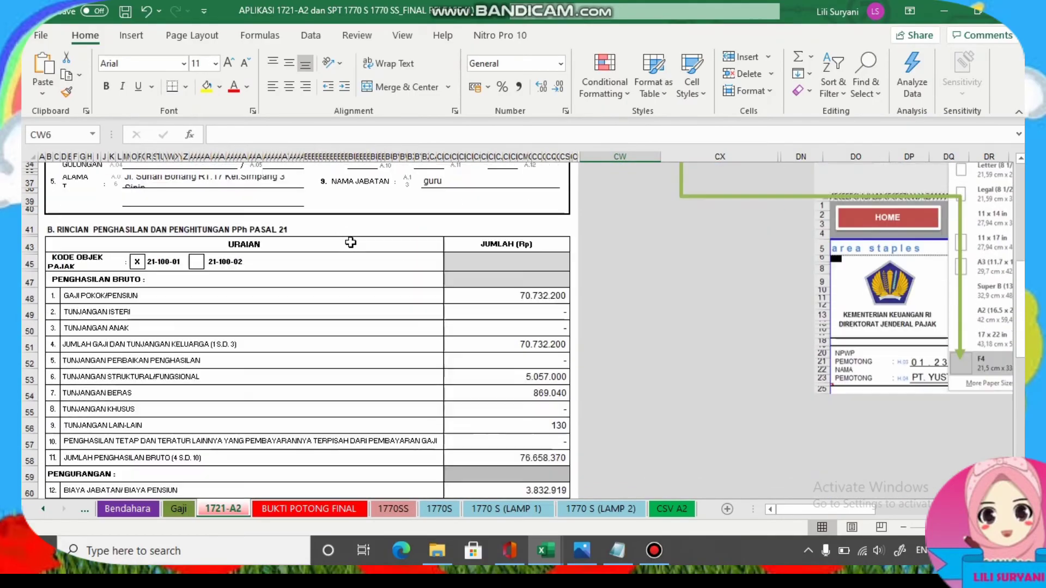
scroll(352, 244, "down", 5)
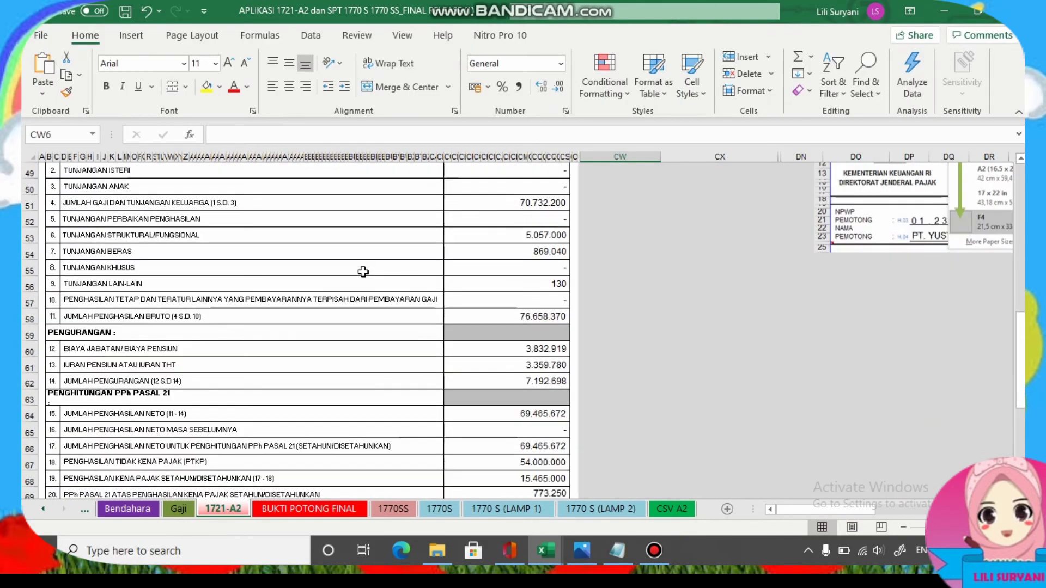
scroll(363, 271, "down", 4)
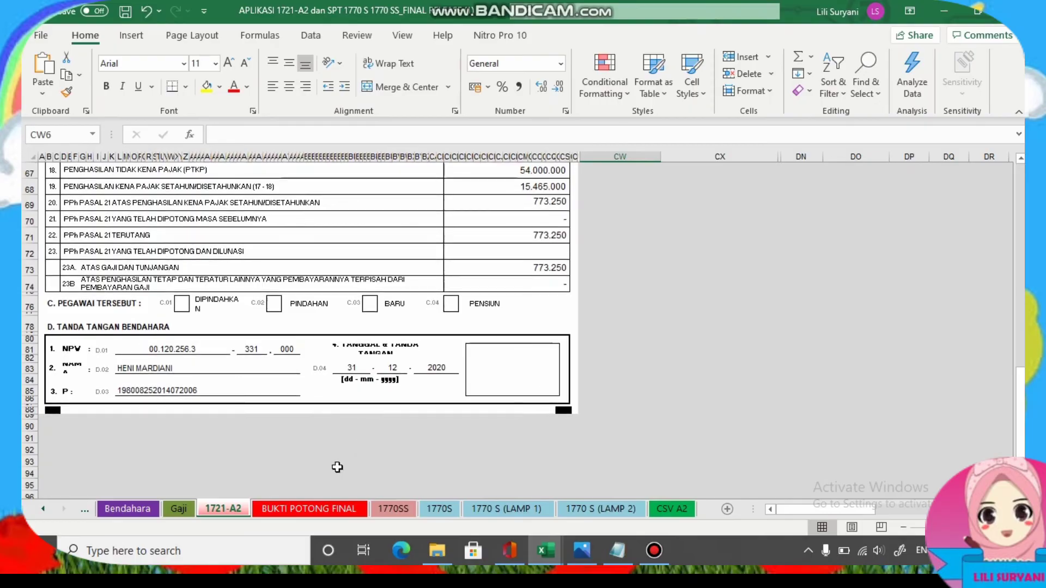
left_click(314, 513)
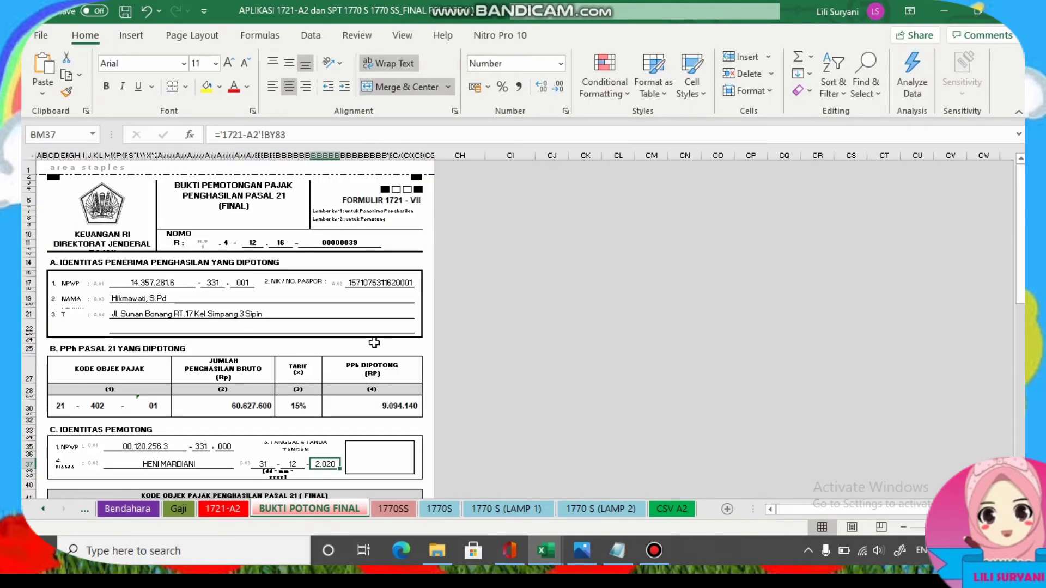
scroll(373, 343, "down", 2)
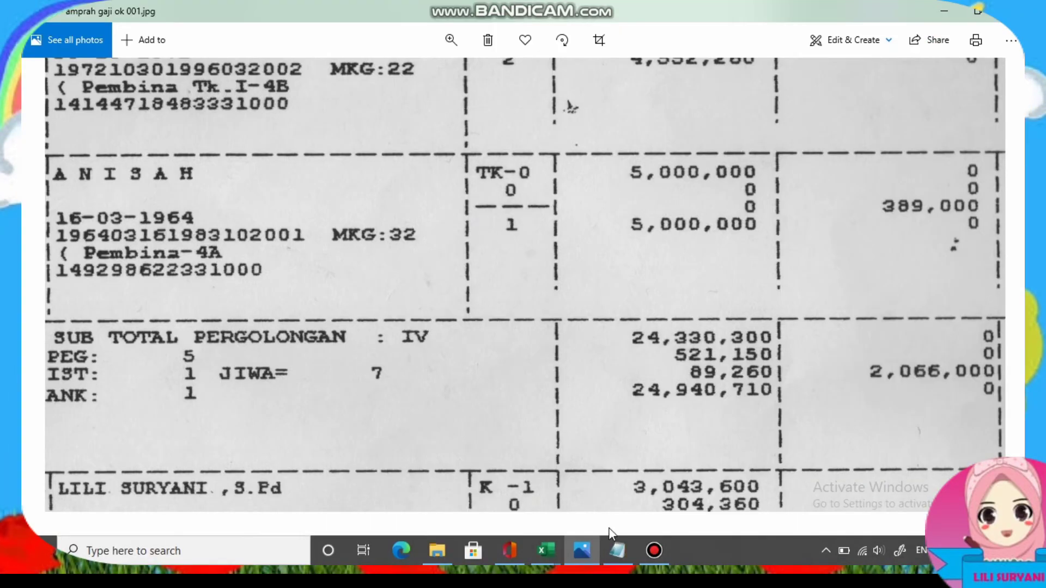
Choose rank PEMBINA / IVA for employee 040 in row 43.
mouse_move(546, 550)
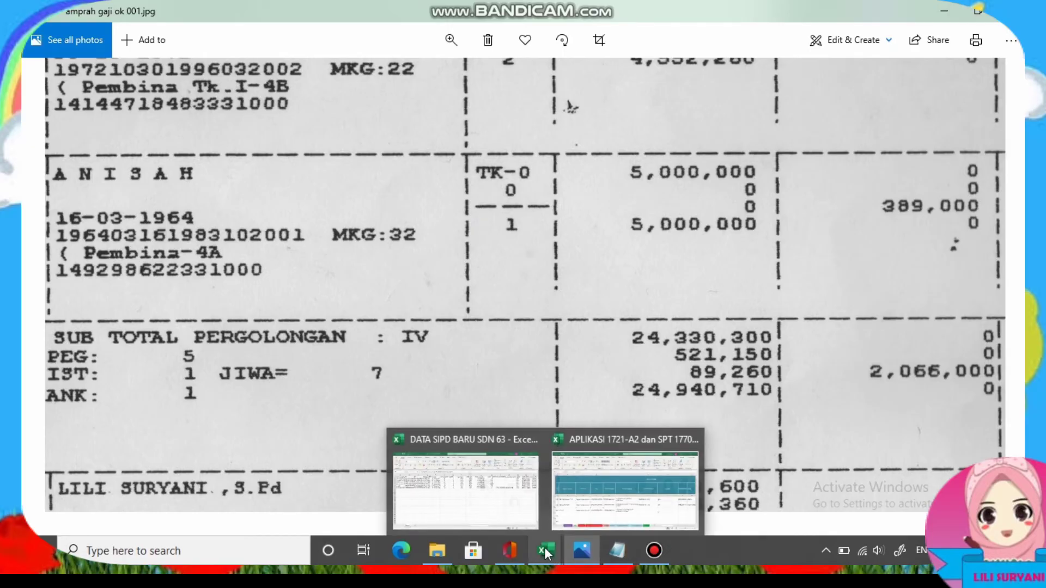
left_click(666, 488)
left_click(757, 415)
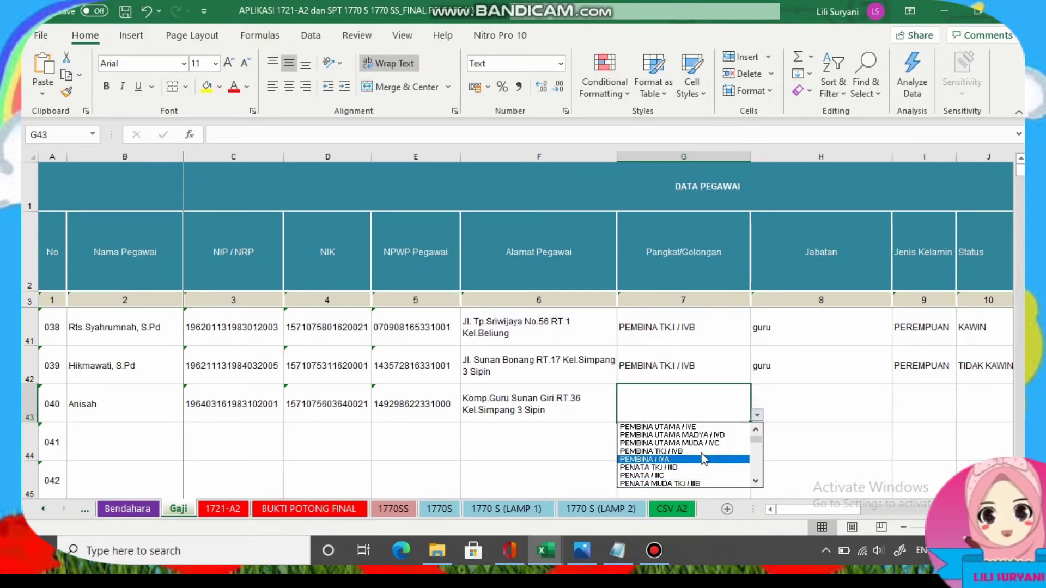
left_click(678, 459)
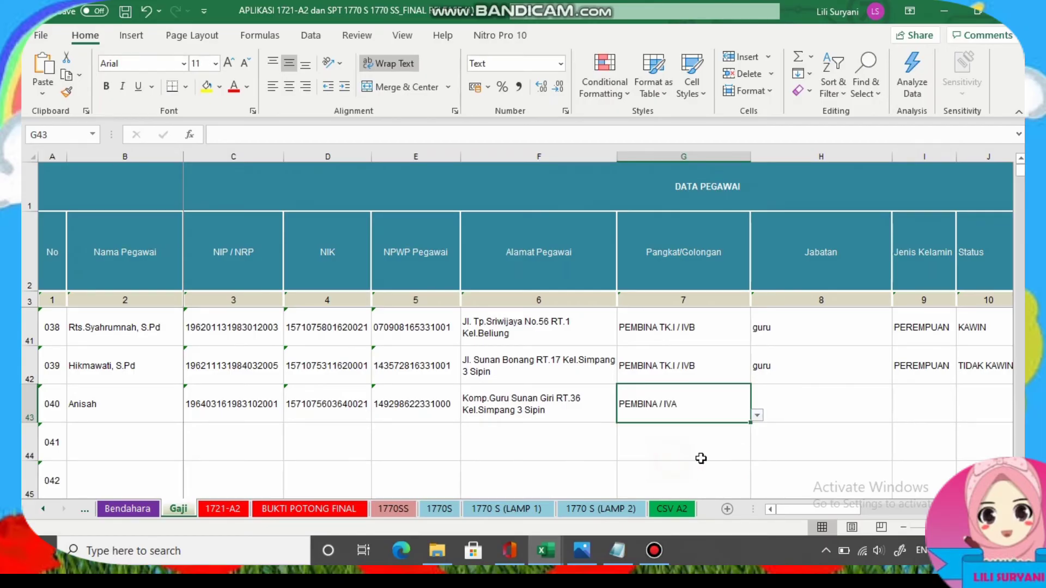
left_click(773, 403)
key("Right")
key("Right")
key("Right")
key("Right")
key("Right")
key("Right")
key("Right")
key("Right")
key("Right")
key("Right")
key("Right")
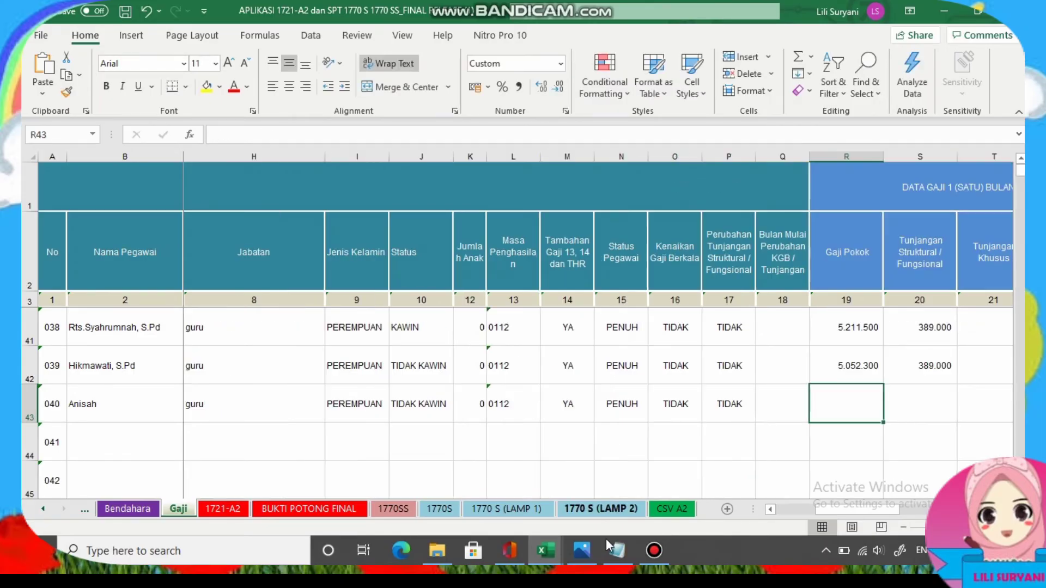
Enter basic salary 5000000 and structural allowance 389000 in row 43.
left_click(582, 550)
left_click(547, 550)
left_click(665, 507)
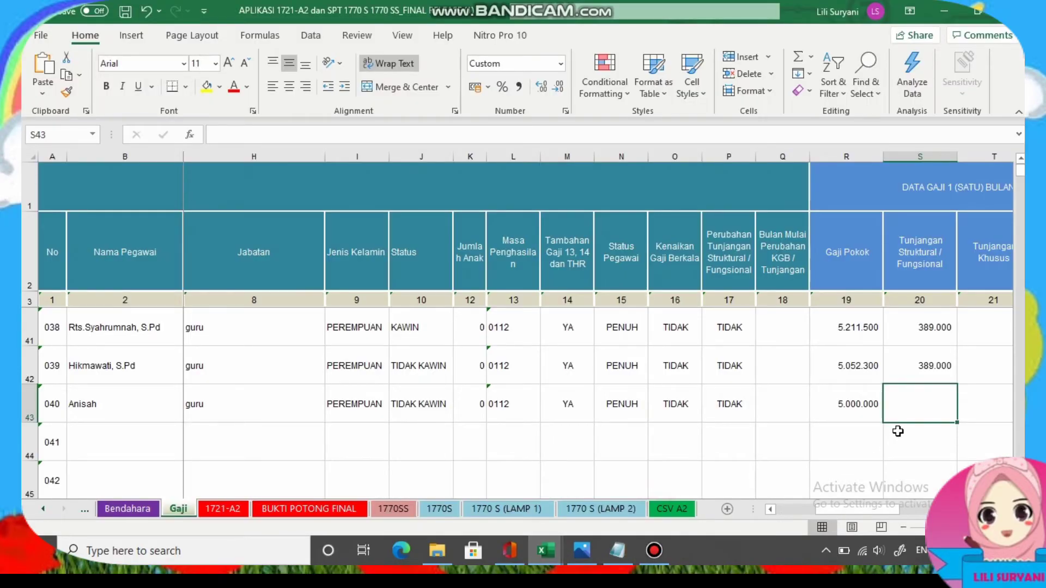
type("3890")
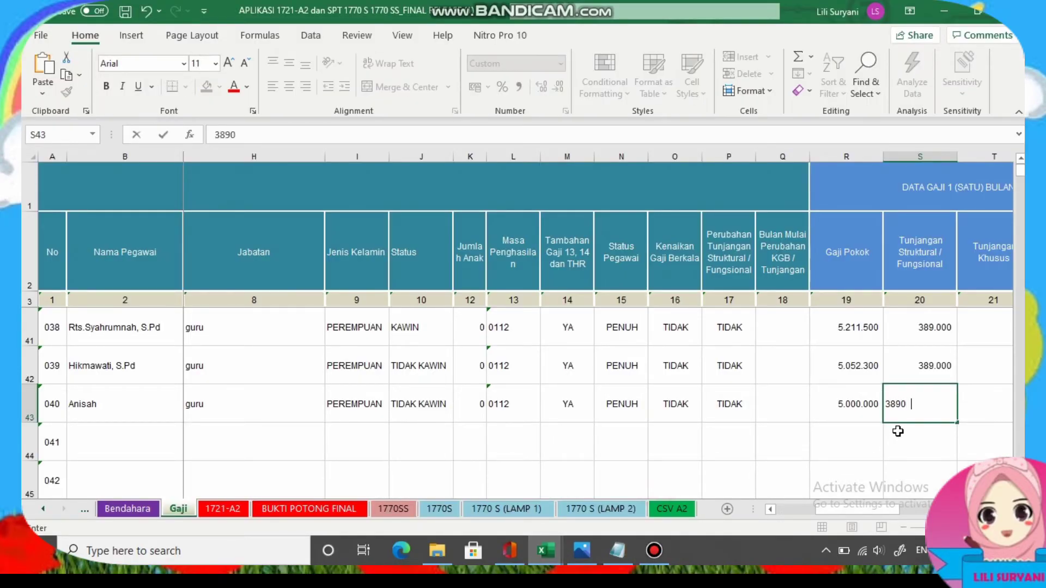
key("Right")
key("Right")
key("Right")
key("Right")
key("Right")
key("Right")
key("Right")
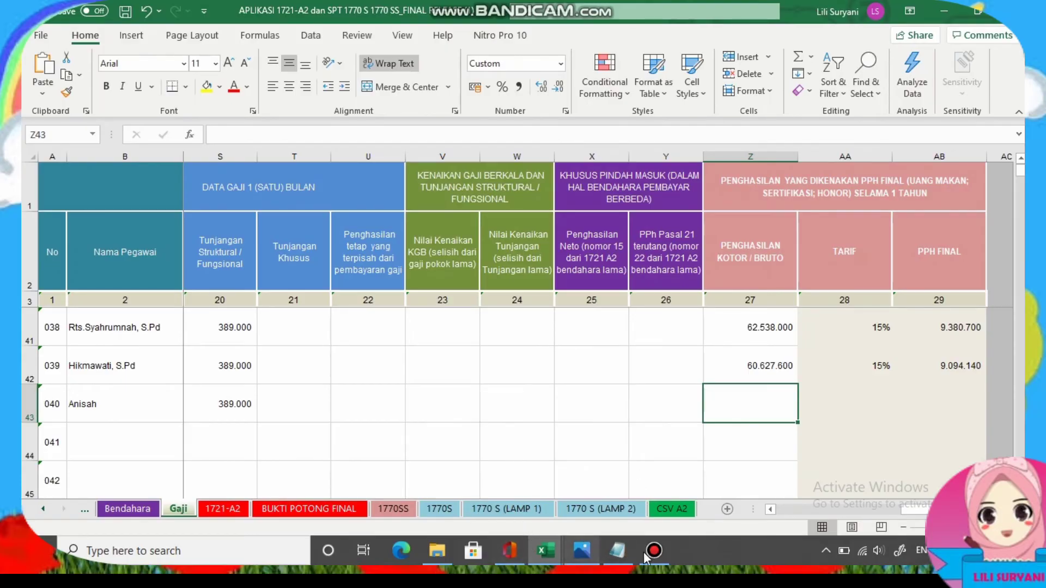
left_click(617, 550)
Copy gross income 60000000 from Notepad and paste it into Z43.
right_click(215, 293)
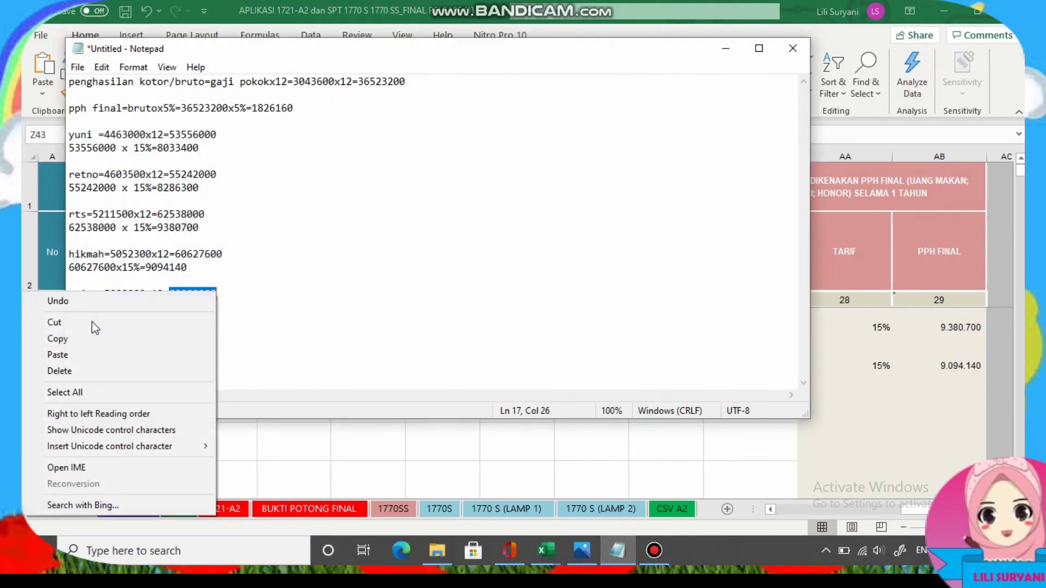
left_click(87, 338)
left_click(726, 48)
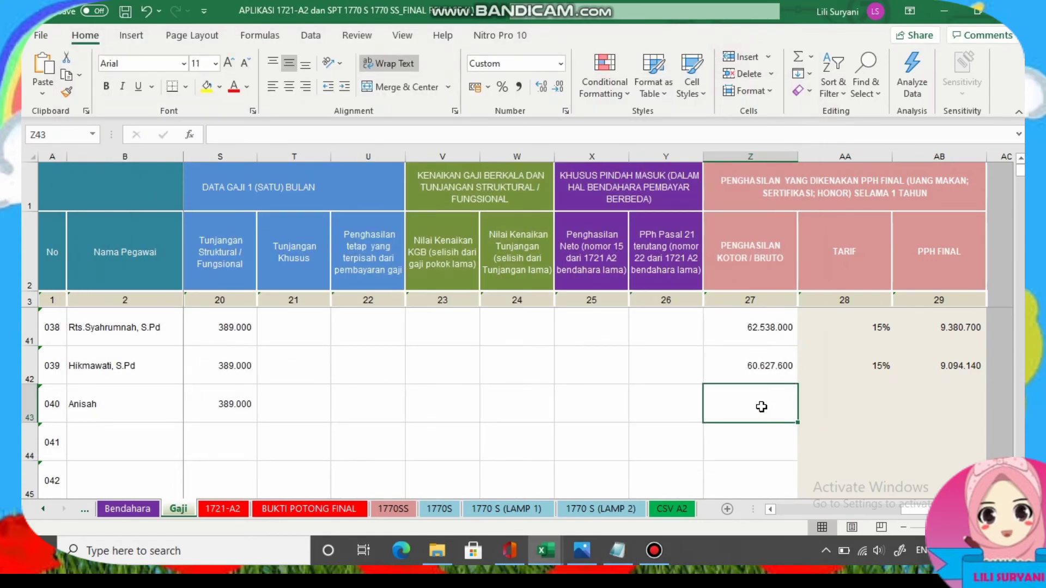
key("ctrl+v")
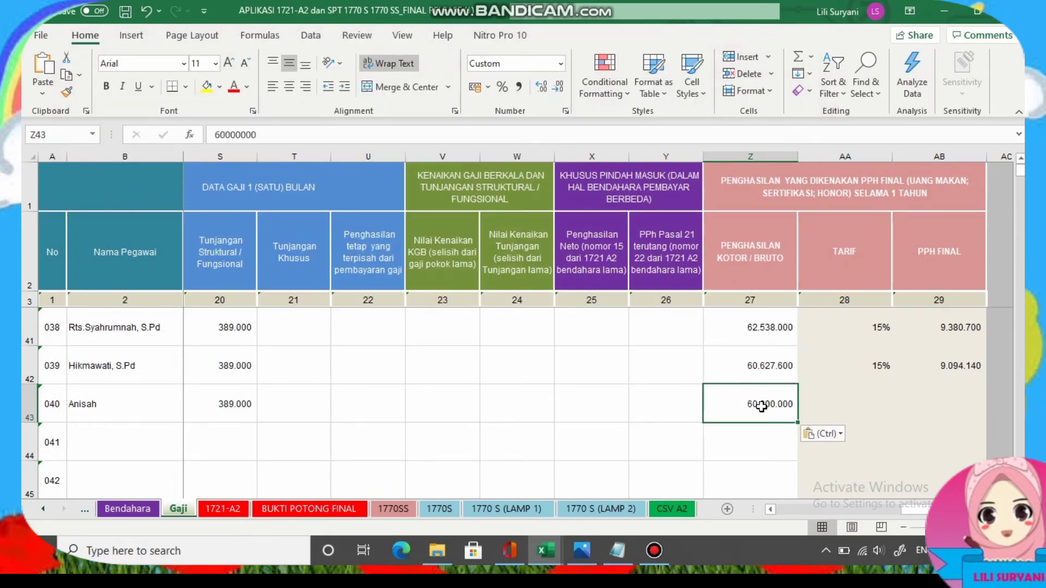
Enter a 15% rate in AA43 and paste final tax 9000000 into AB43.
left_click(861, 402)
type("1")
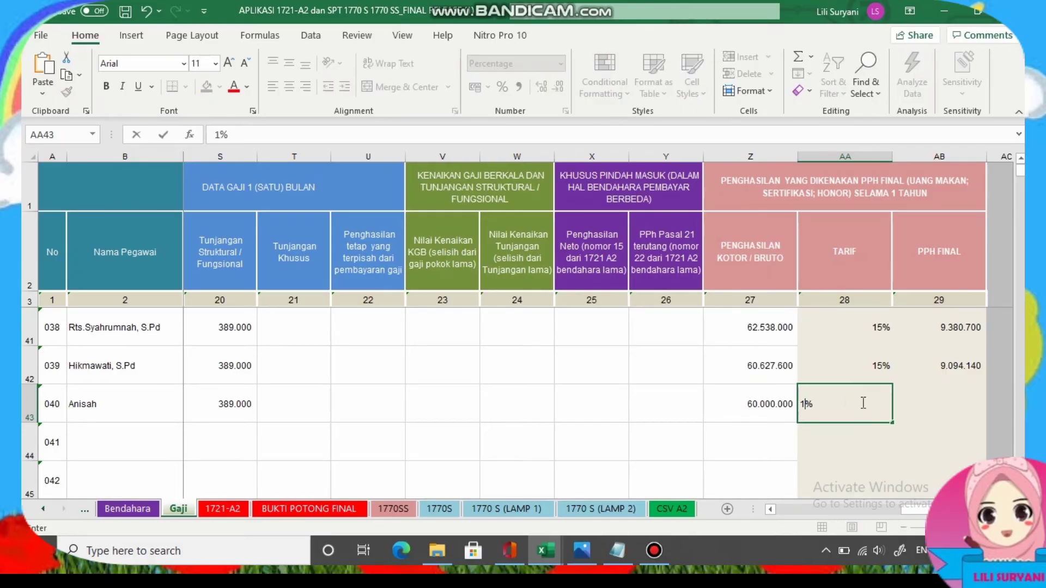
type("4")
key("BackSpace")
type("5")
left_click(947, 399)
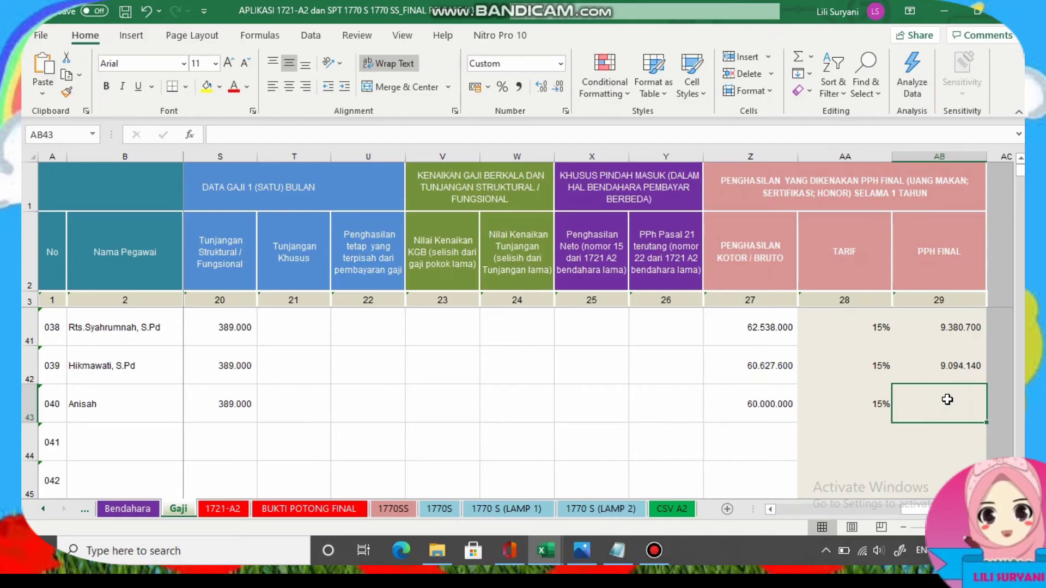
left_click(617, 550)
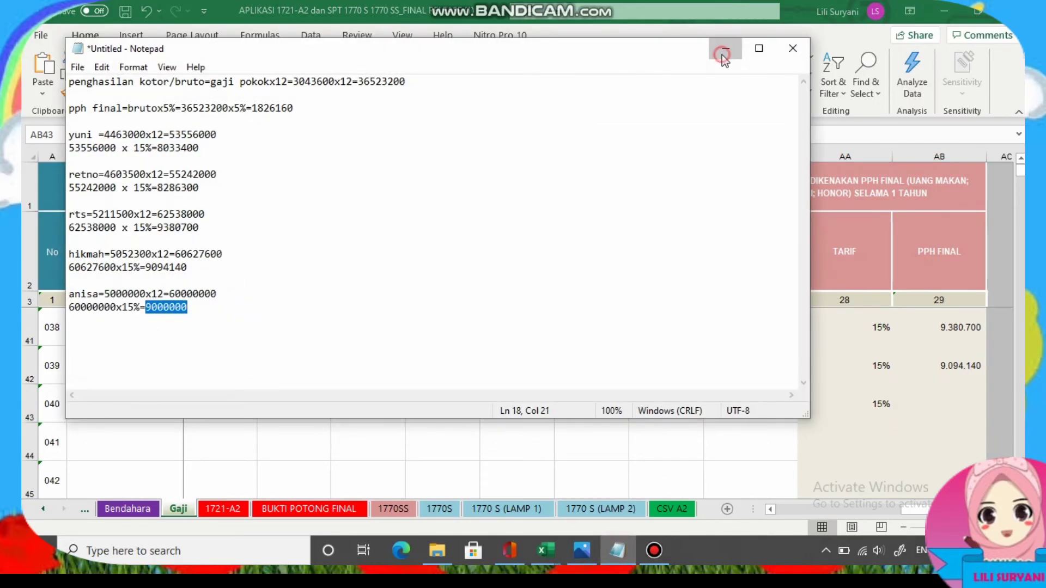
left_click(725, 54)
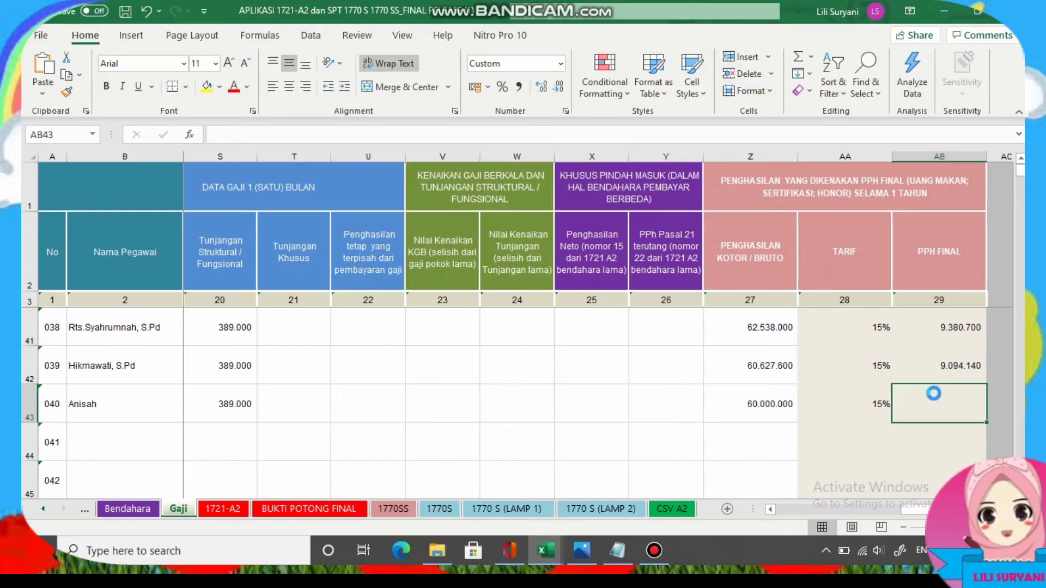
key("ctrl+v")
left_click(749, 404)
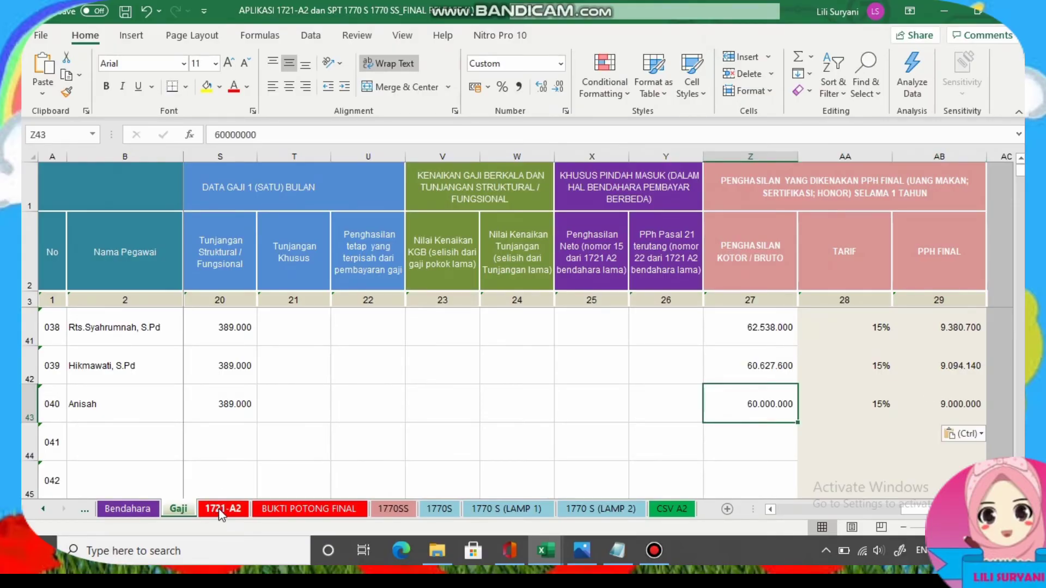
Scroll through employee 040's 1721-A2 form.
left_click(223, 509)
scroll(313, 399, "down", 5)
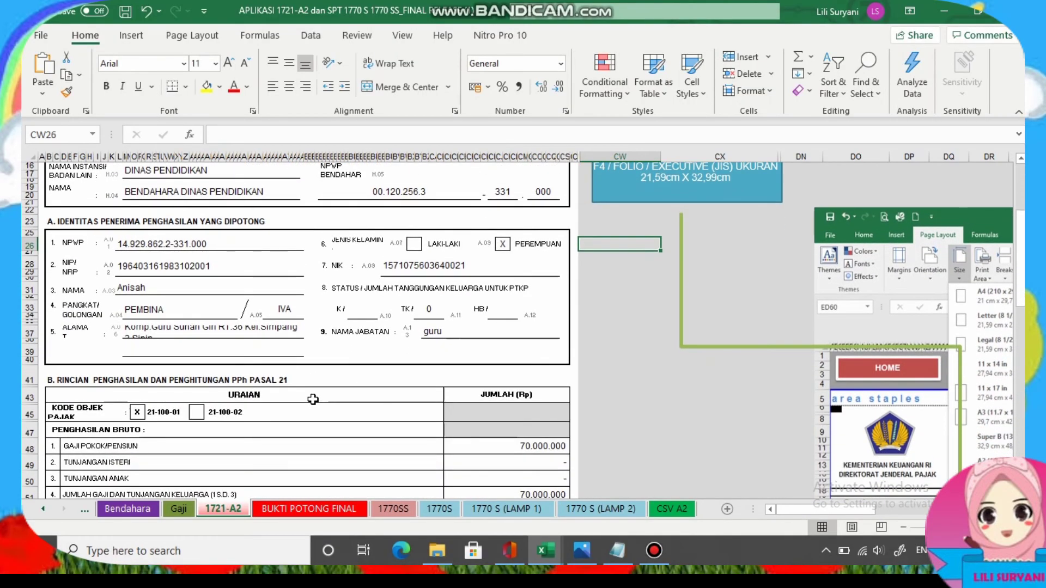
scroll(312, 399, "down", 1)
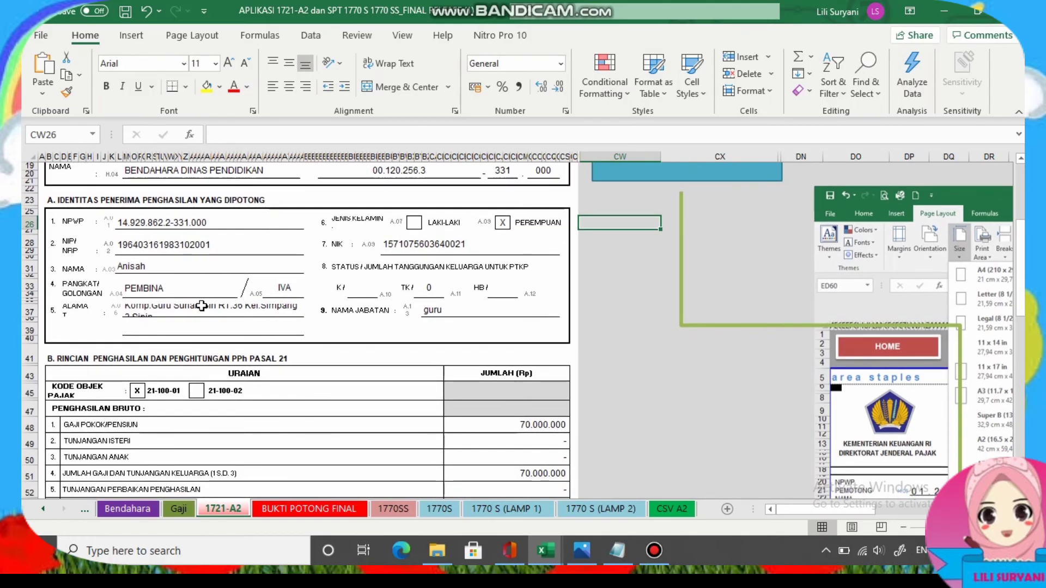
scroll(202, 305, "down", 6)
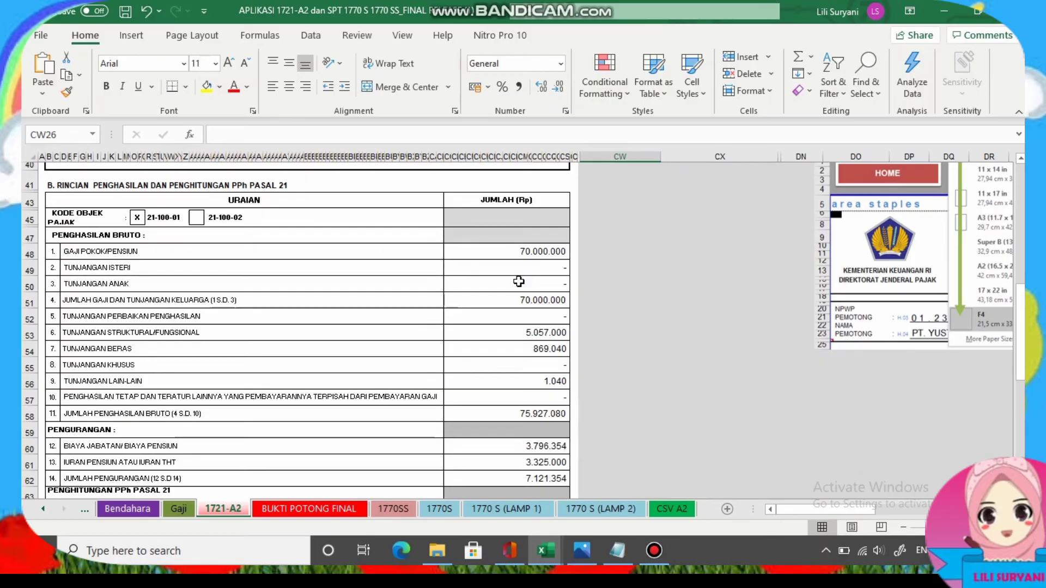
scroll(519, 281, "down", 3)
scroll(519, 281, "down", 2)
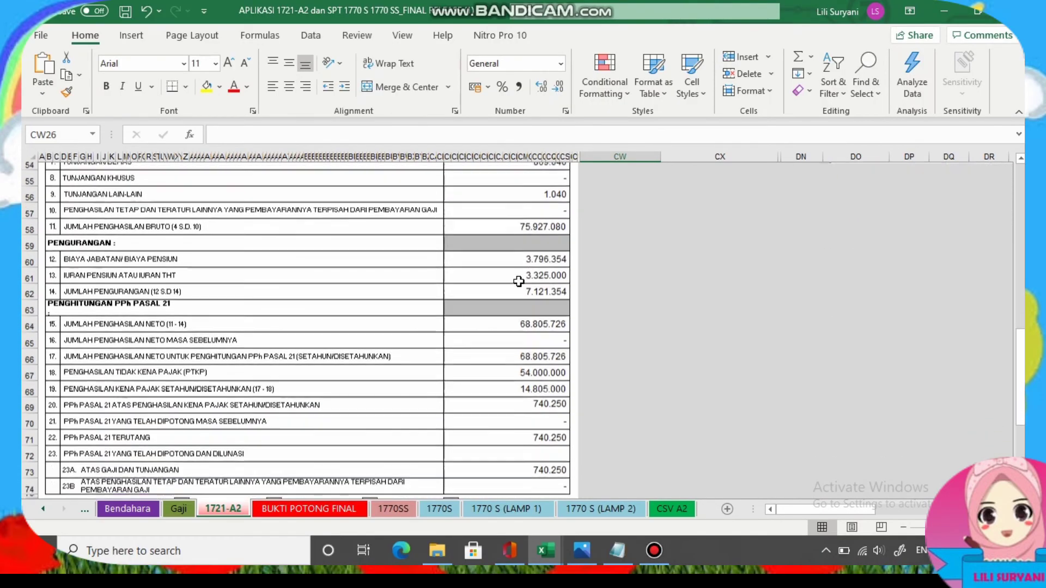
scroll(519, 282, "down", 5)
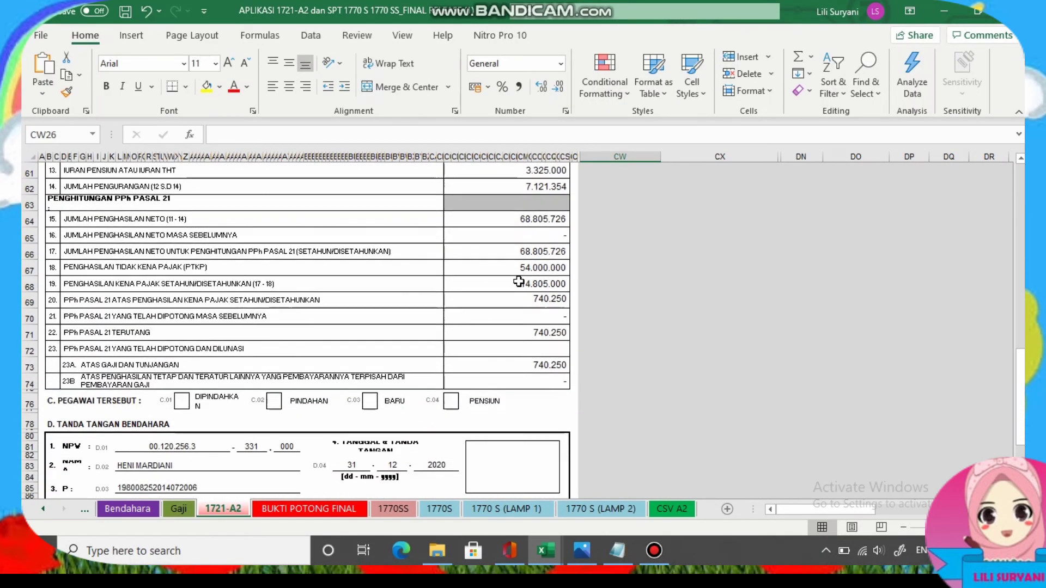
scroll(518, 281, "up", 15)
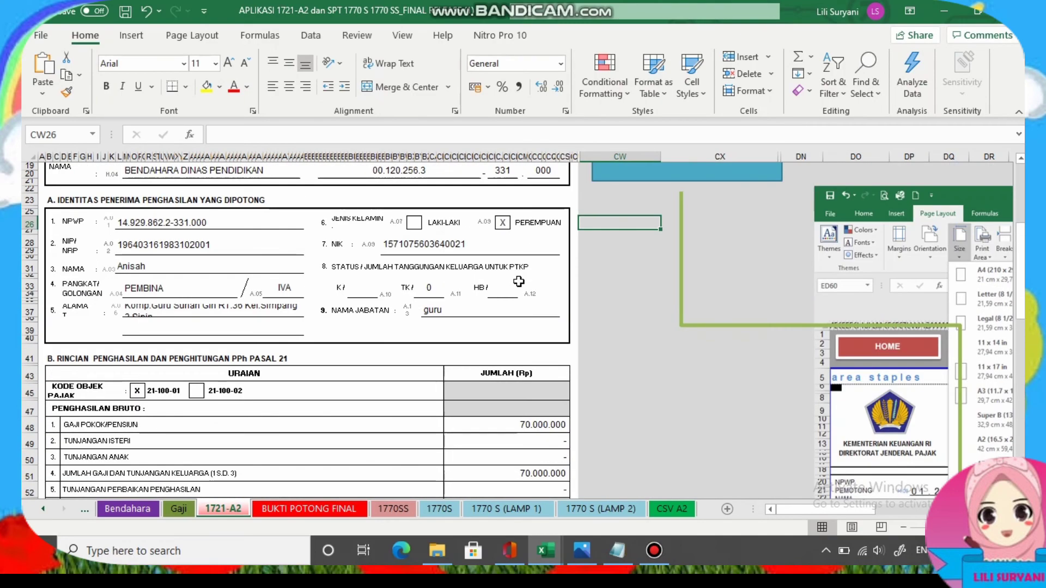
Review the BUKTI POTONG FINAL slip showing 60.000.000 gross and 9.000.000 final tax.
left_click(306, 509)
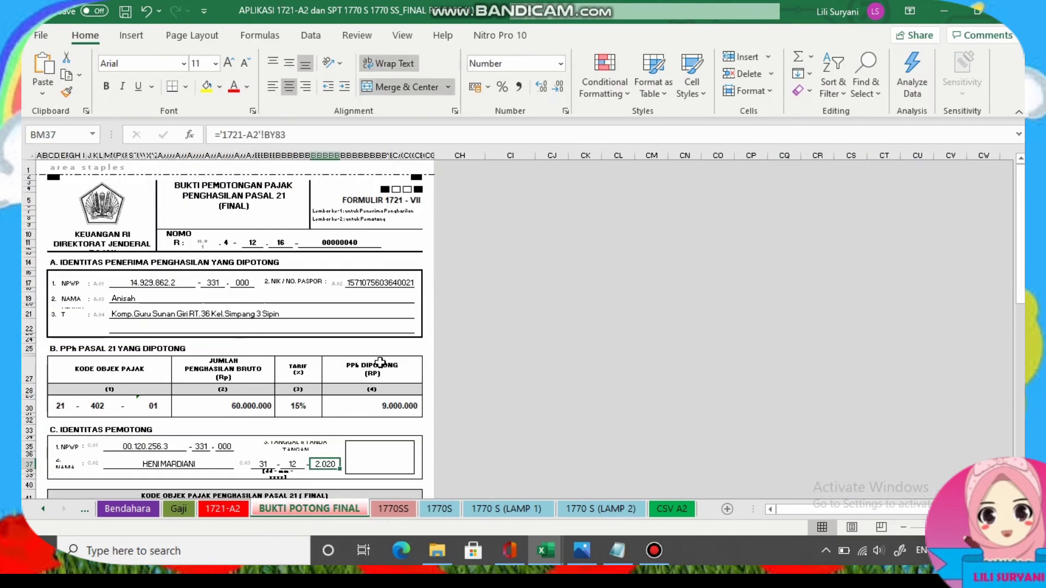
scroll(285, 350, "down", 3)
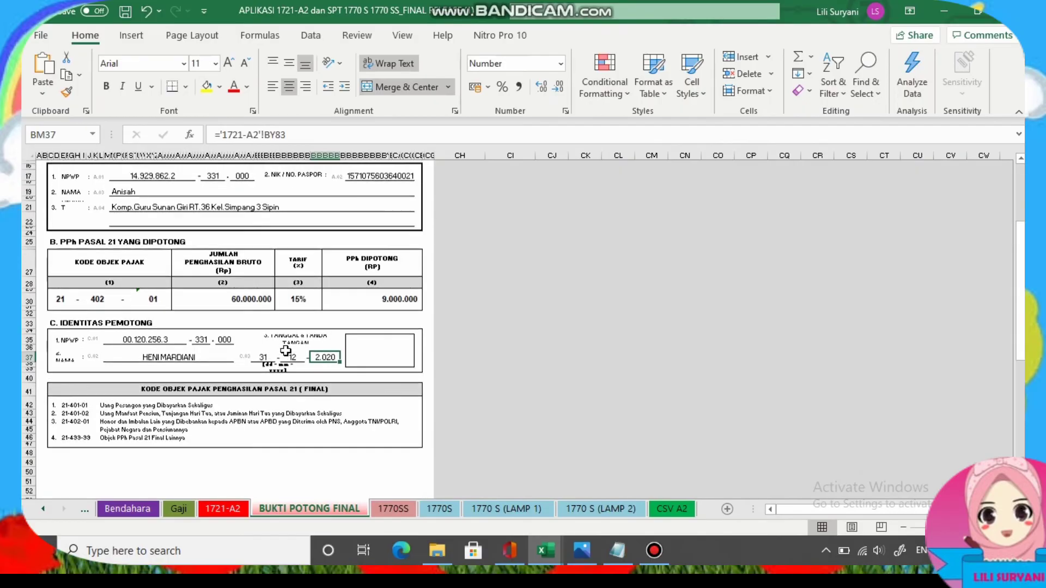
scroll(285, 350, "up", 3)
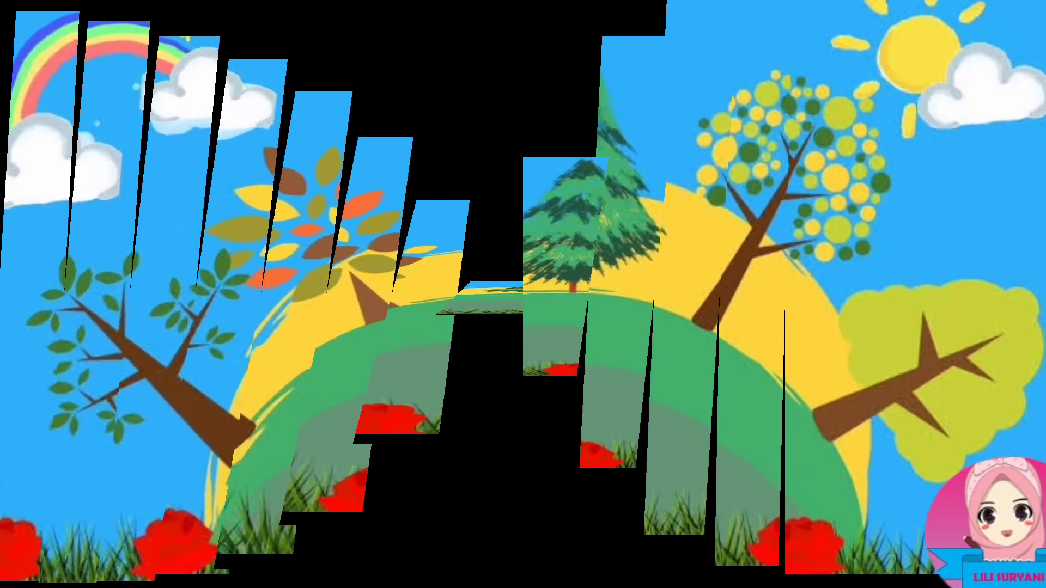